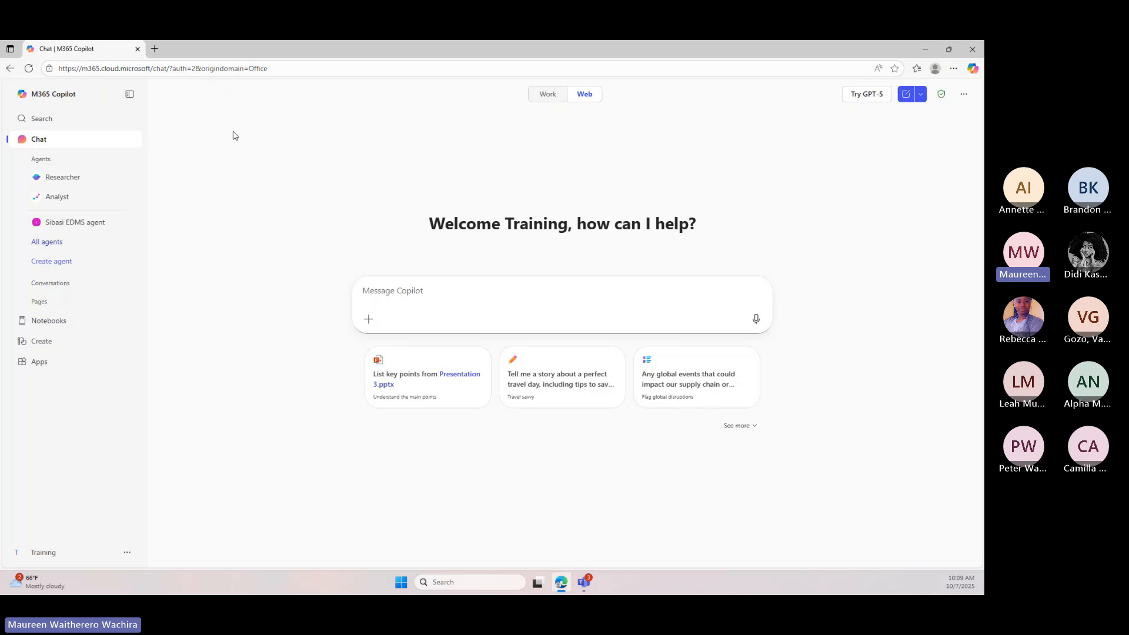
# Switch the Copilot chat to Work mode and attach Green initiative proposal.docx from the work content to the message
pyautogui.click(118, 141)
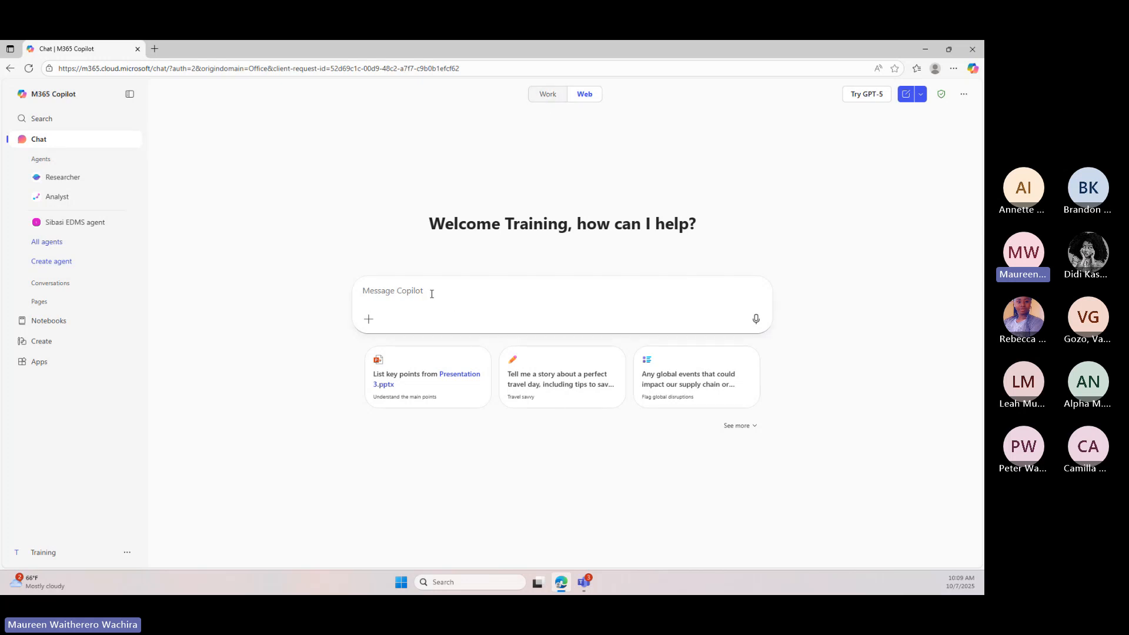
pyautogui.click(547, 95)
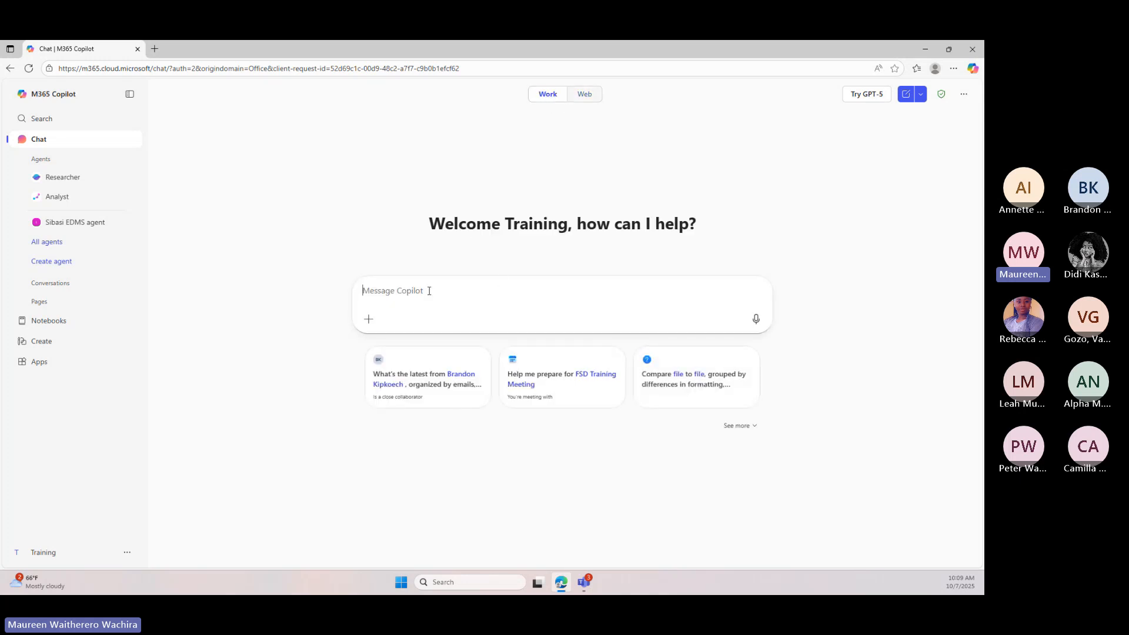
pyautogui.click(429, 290)
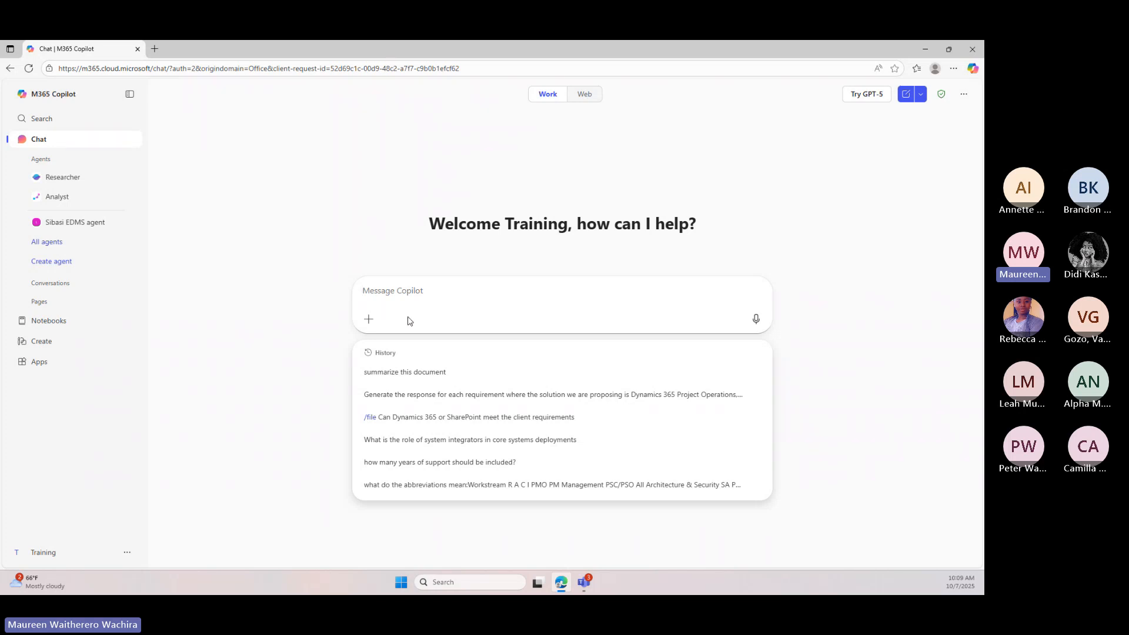
pyautogui.click(368, 319)
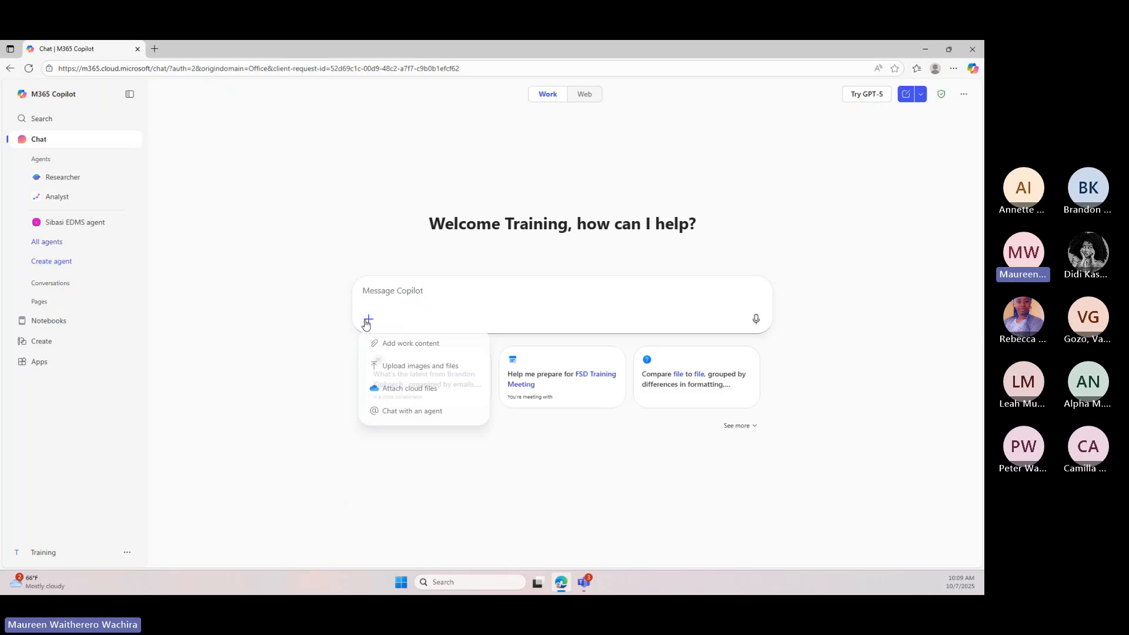
pyautogui.click(410, 345)
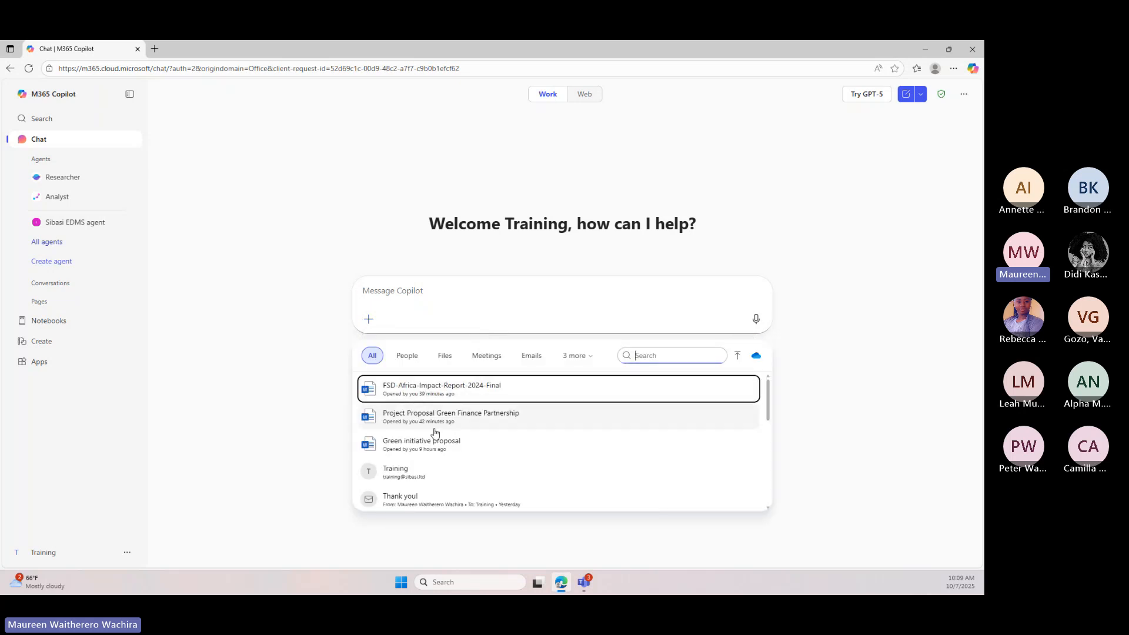
pyautogui.scroll(-1, 434, 440)
pyautogui.click(433, 417)
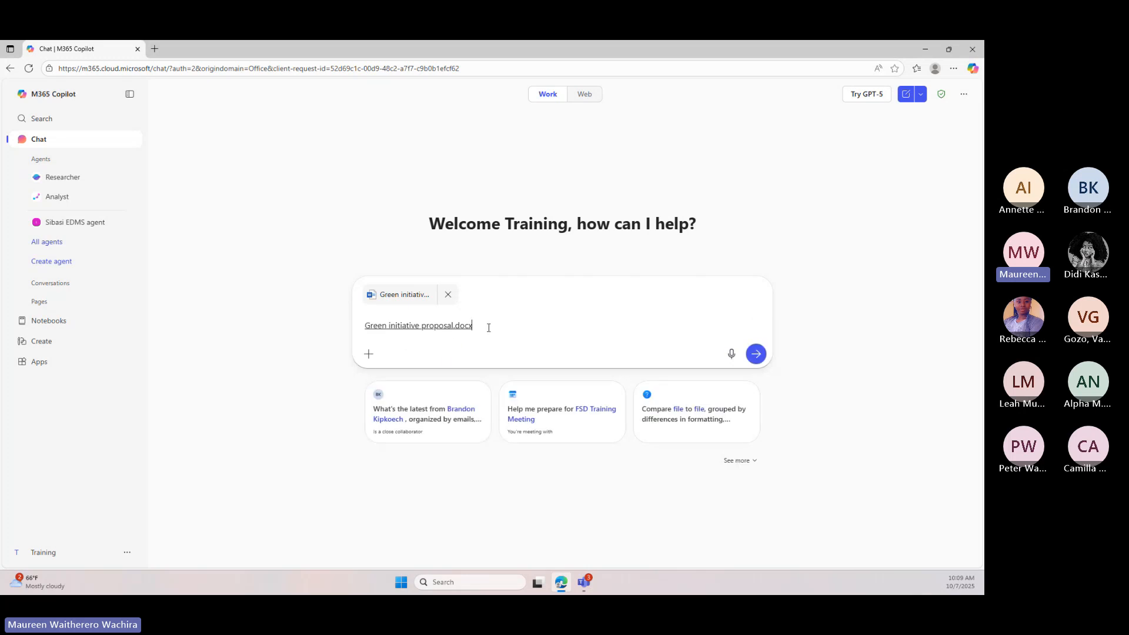
# Ask Copilot for a "short summary on this document" based on the attached proposal
pyautogui.write('summ')
pyautogui.press('BackSpace')
pyautogui.press('BackSpace')
pyautogui.press('BackSpace')
pyautogui.press('BackSpace')
pyautogui.write('sh')
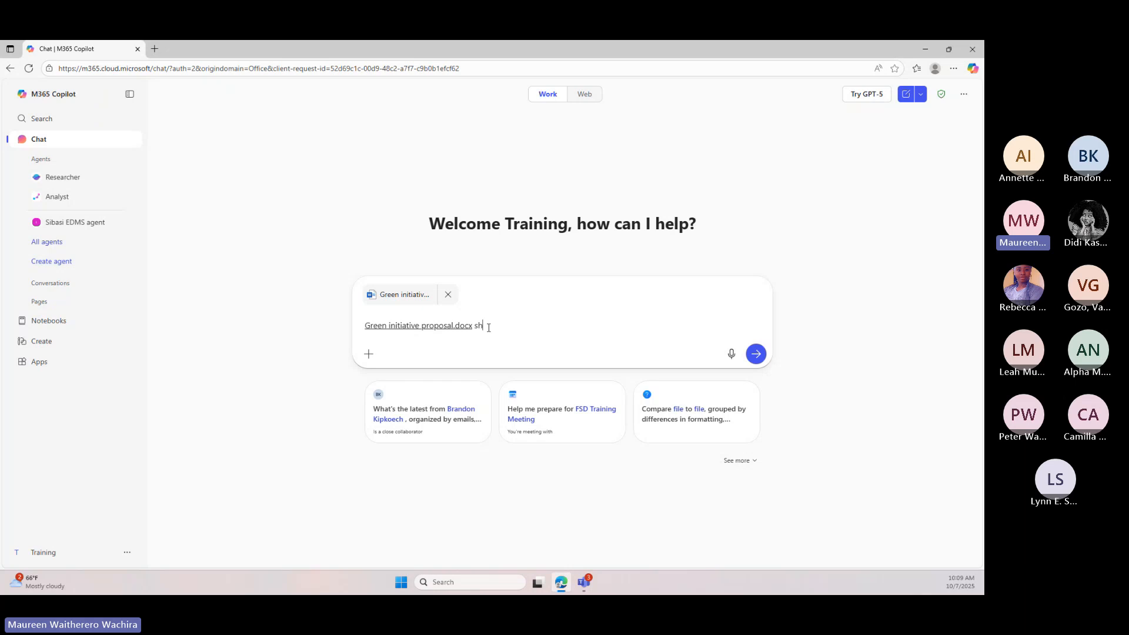
pyautogui.write('ort summary on this document')
pyautogui.click(755, 353)
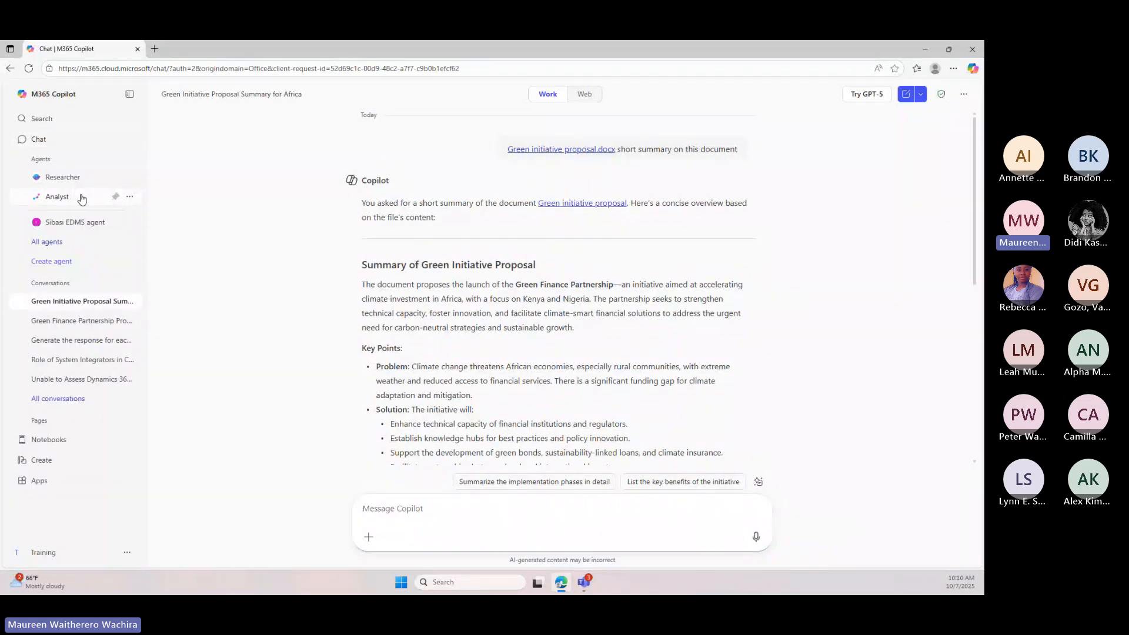
# View the start pages of the Analyst and Researcher agents
pyautogui.click(82, 198)
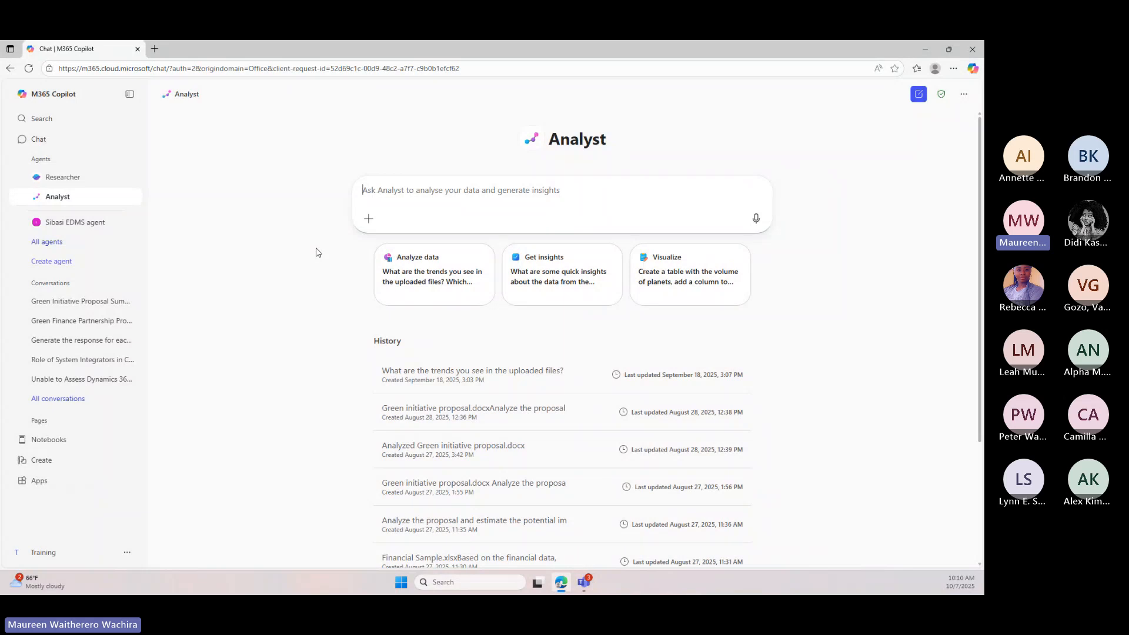
pyautogui.click(63, 177)
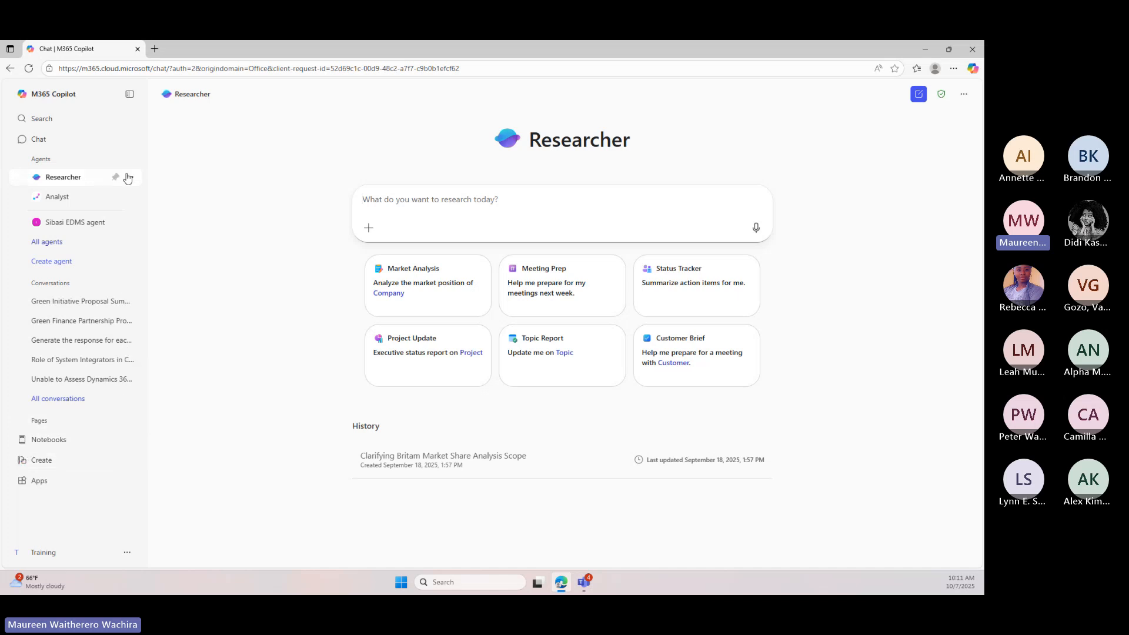
# Dismiss the Copilot Search introduction and search the organisation's content for mail received from a named colleague on dashboard in a day
pyautogui.click(79, 124)
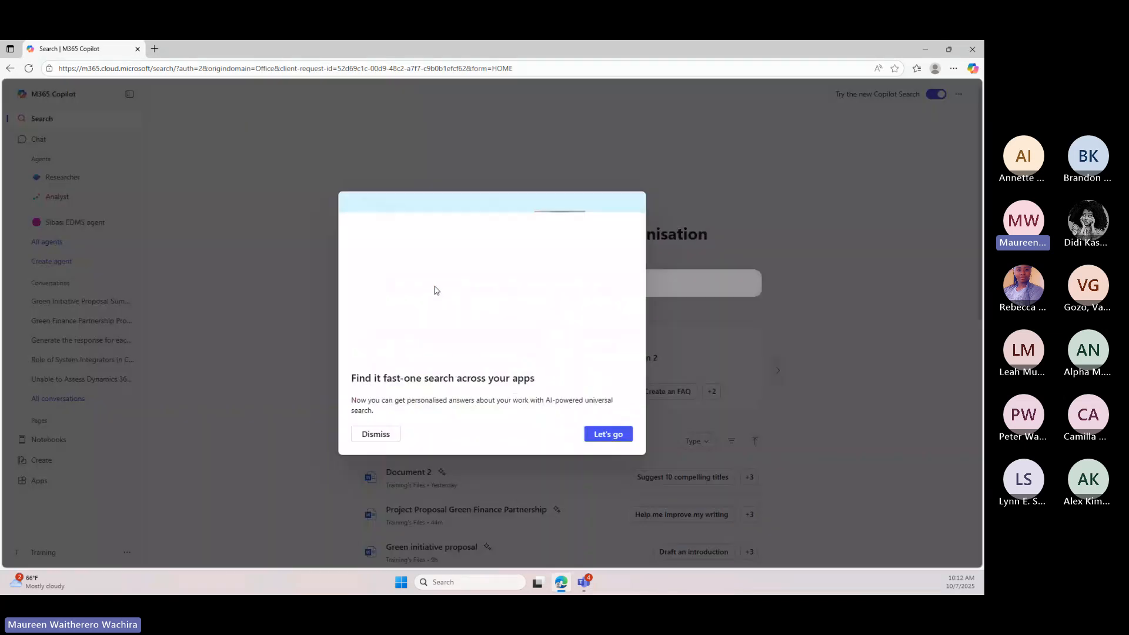
pyautogui.click(377, 434)
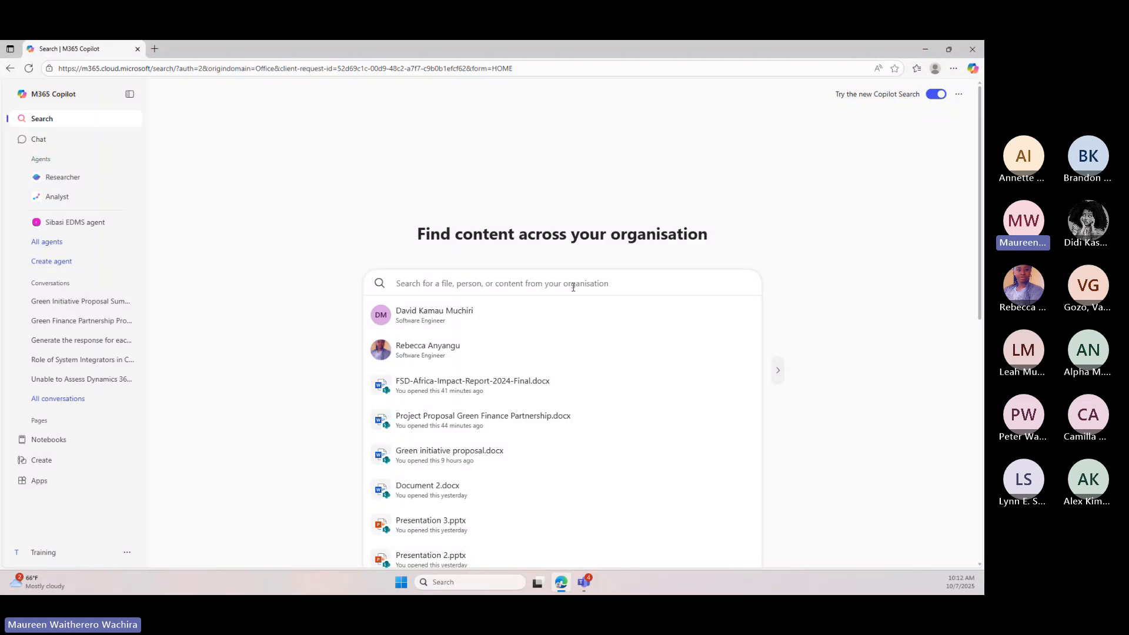
pyautogui.write('mail ')
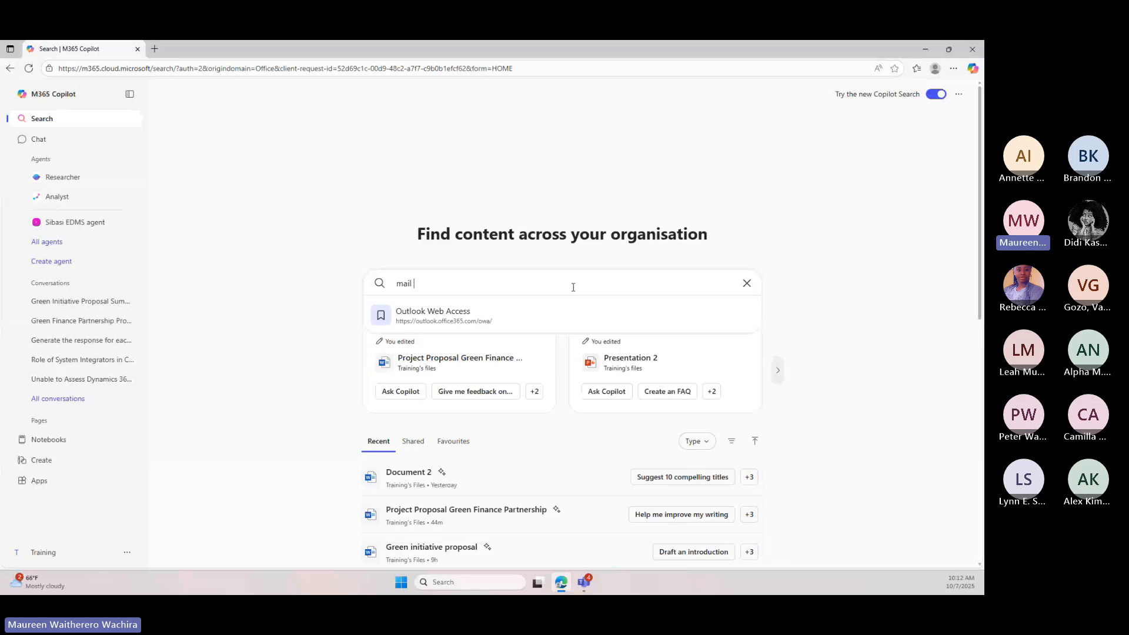
pyautogui.write('receive')
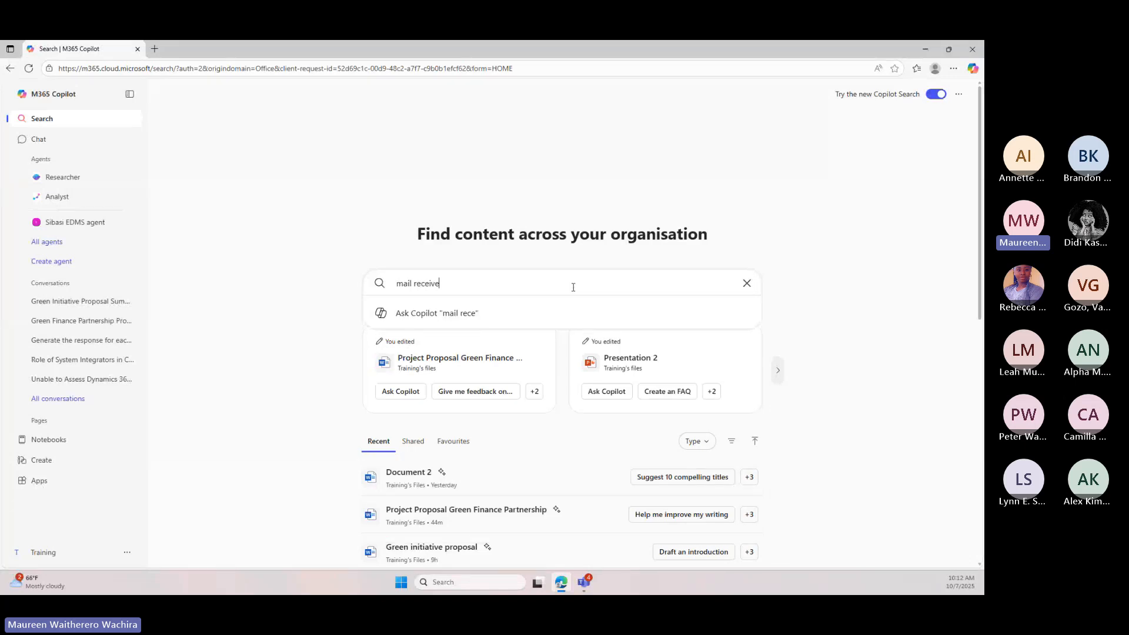
pyautogui.write('d from maureen on d')
pyautogui.write('a')
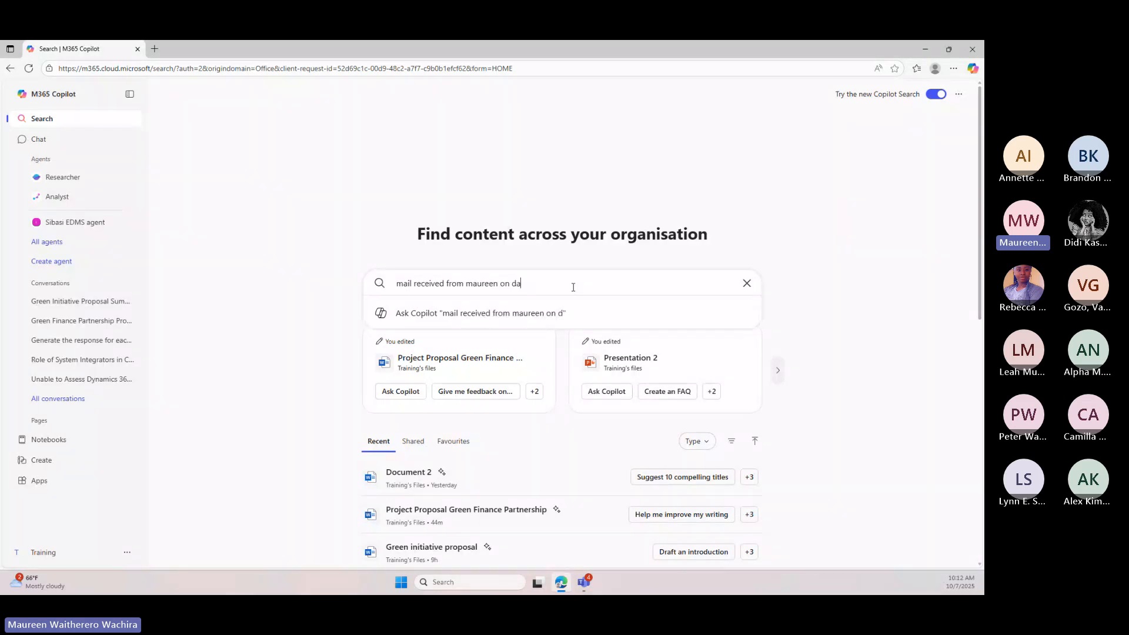
pyautogui.write('shboard in a day')
pyautogui.press('Return')
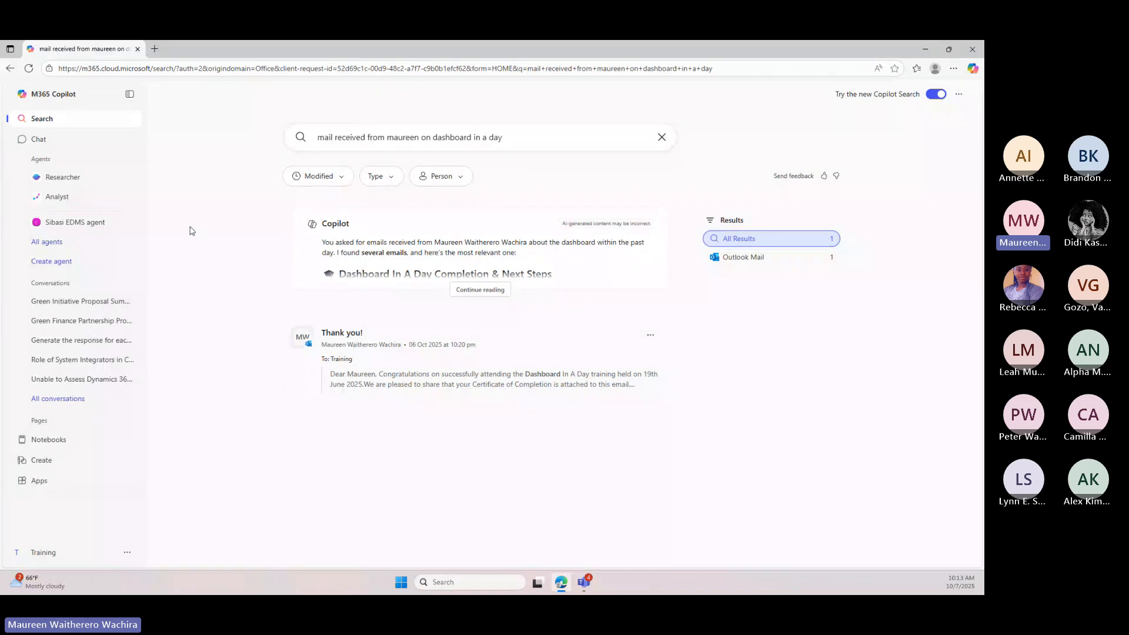
# Switch to OneDrive through the Microsoft 365 apps and display My files
pyautogui.click(54, 491)
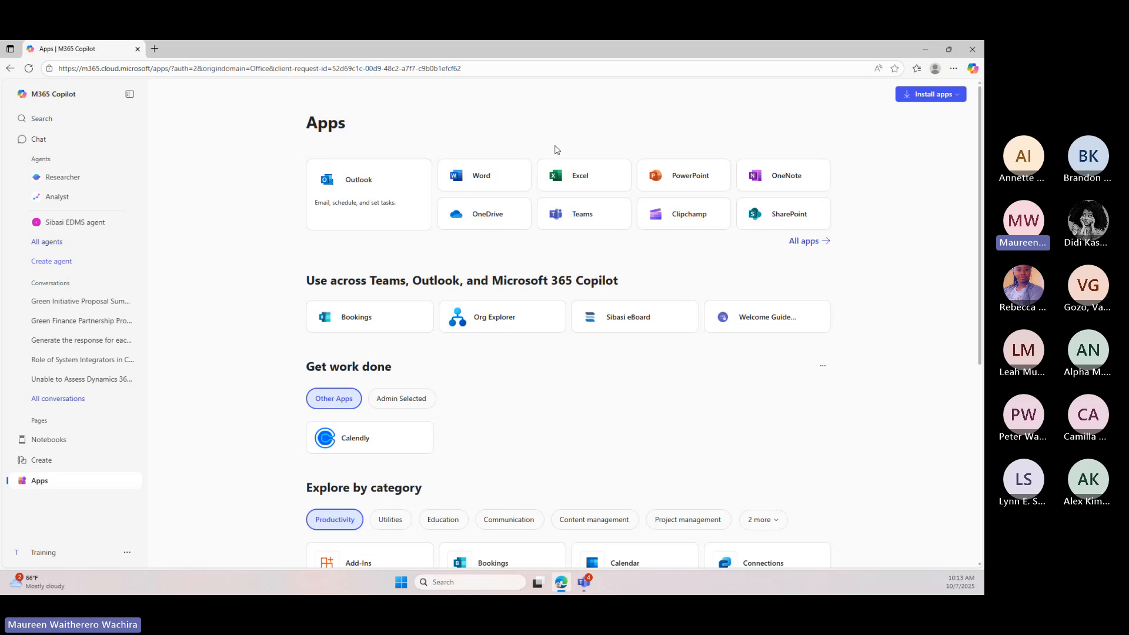
pyautogui.click(492, 216)
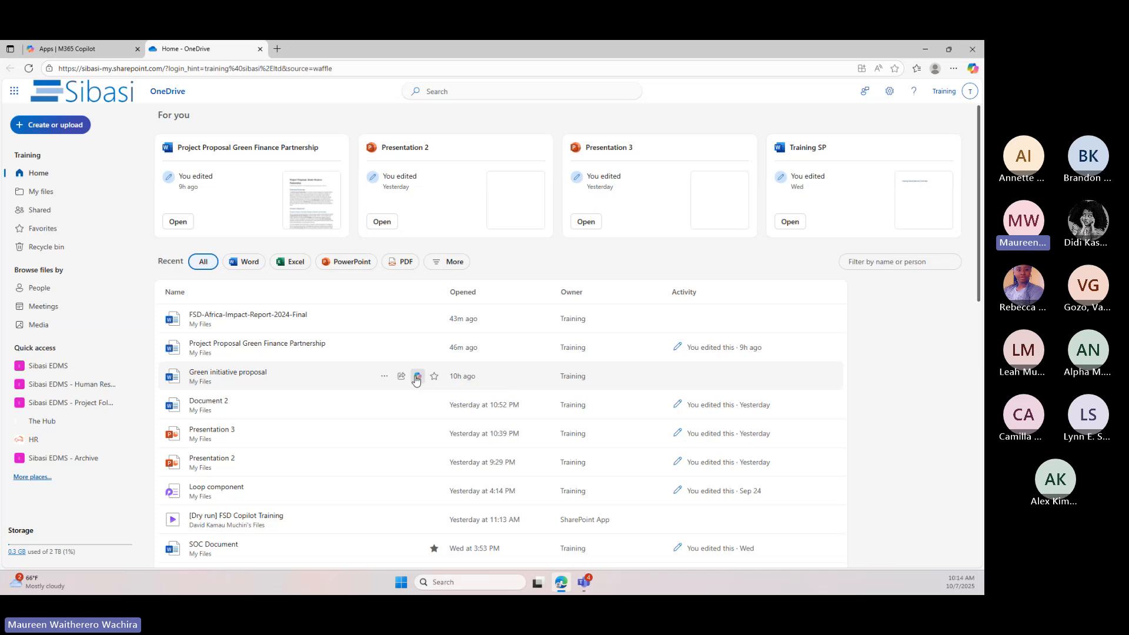
pyautogui.click(37, 194)
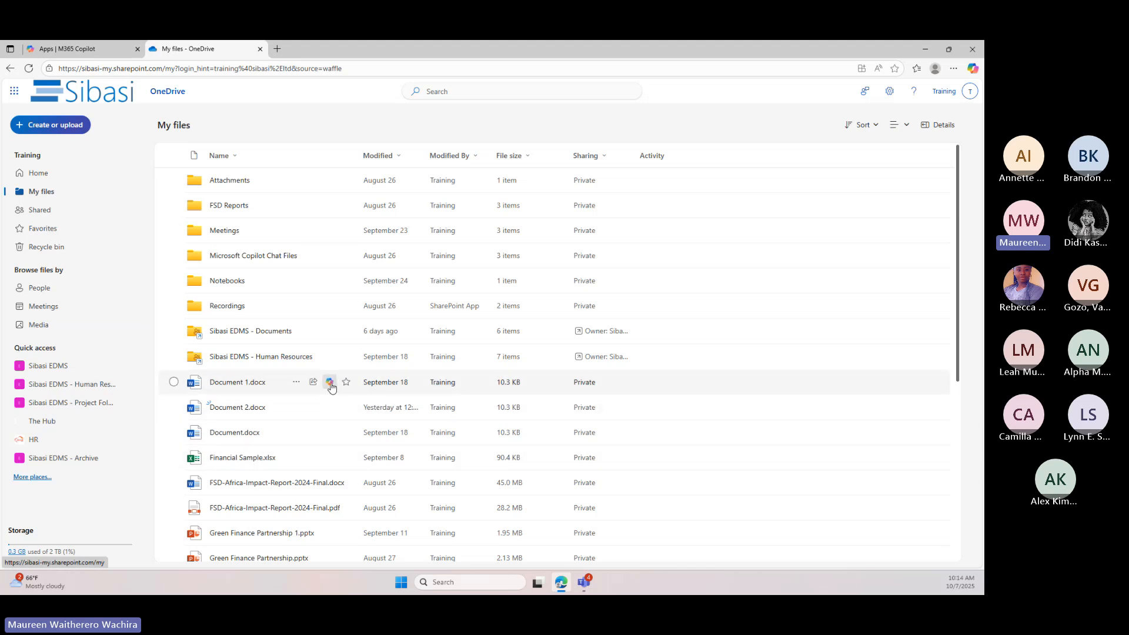
# Summarize Green initiative proposal.docx with Copilot in OneDrive, read through the summary and close it
pyautogui.scroll(-1, 331, 457)
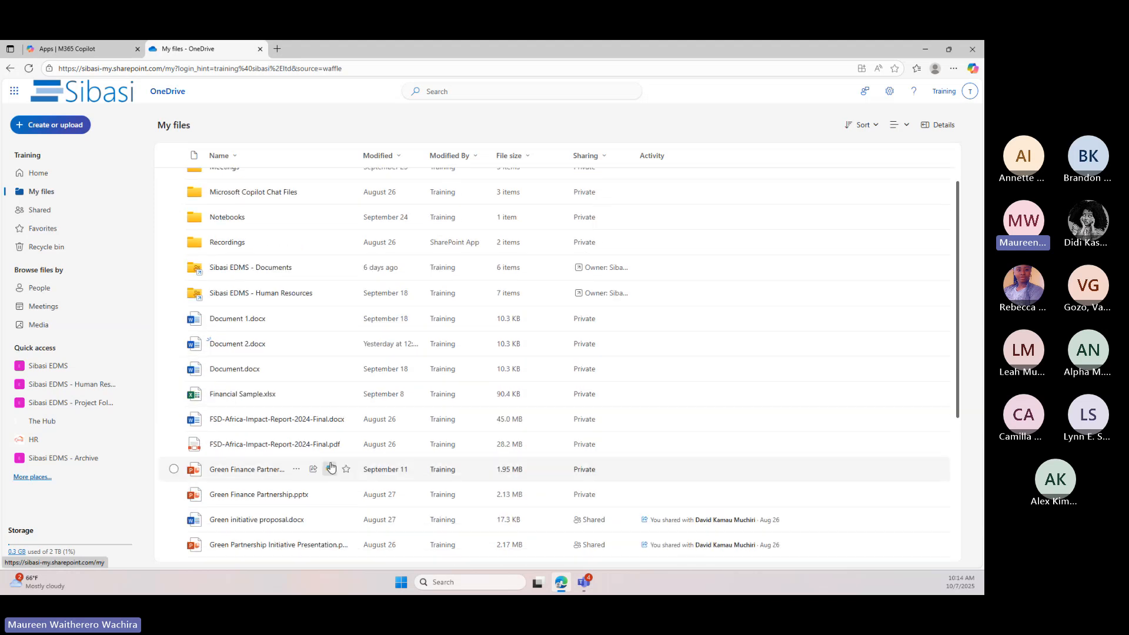
pyautogui.scroll(-1, 332, 471)
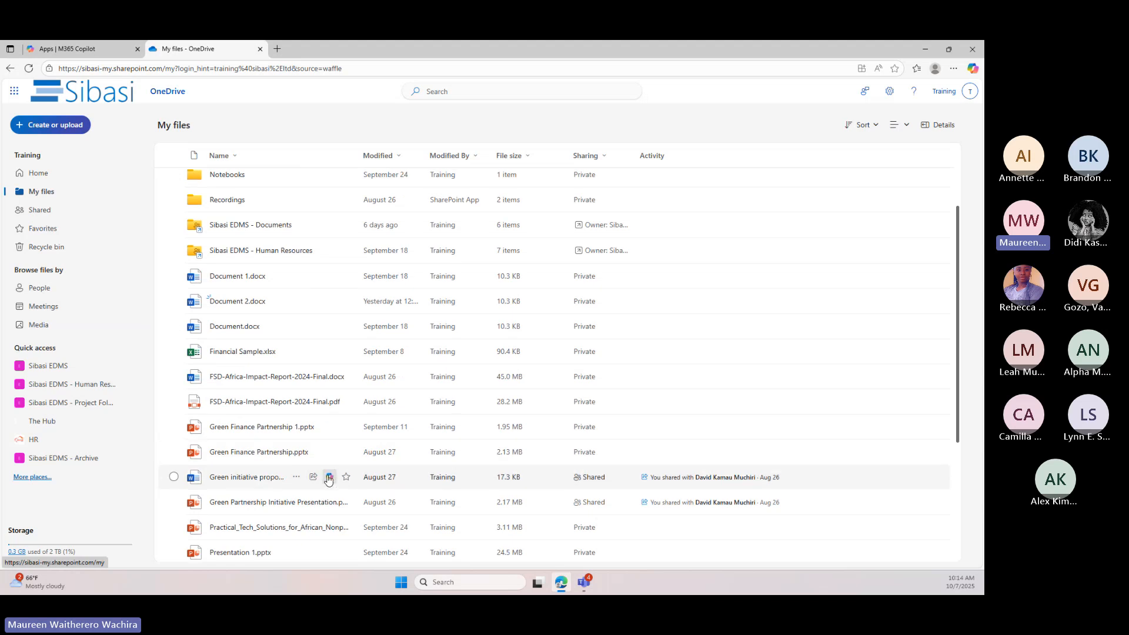
pyautogui.click(328, 478)
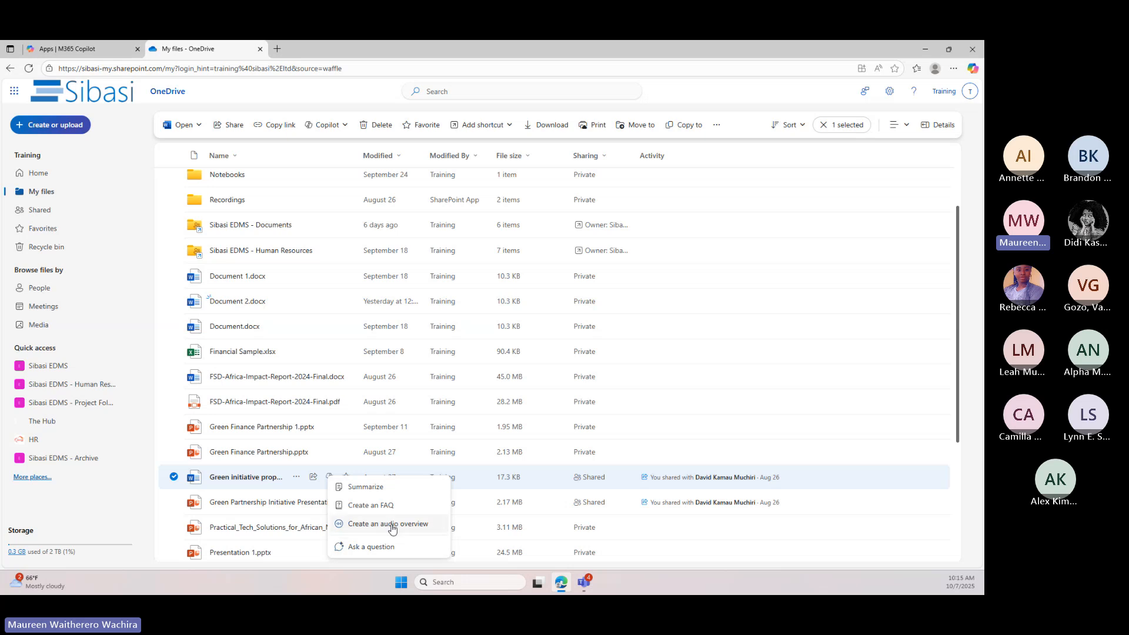
pyautogui.click(370, 488)
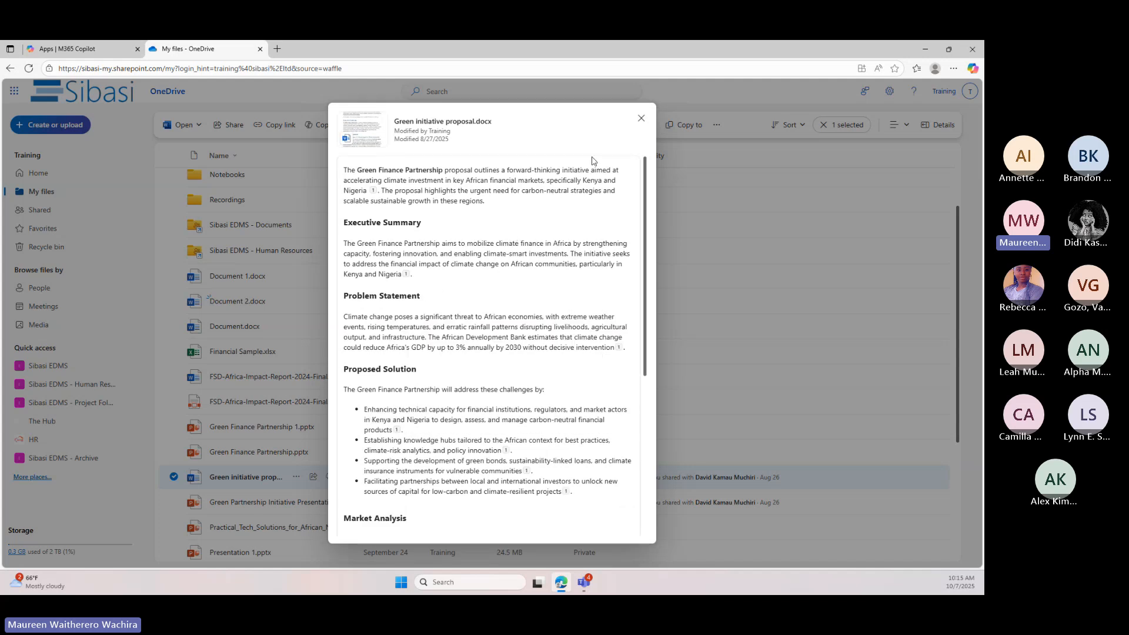
pyautogui.scroll(-5, 606, 277)
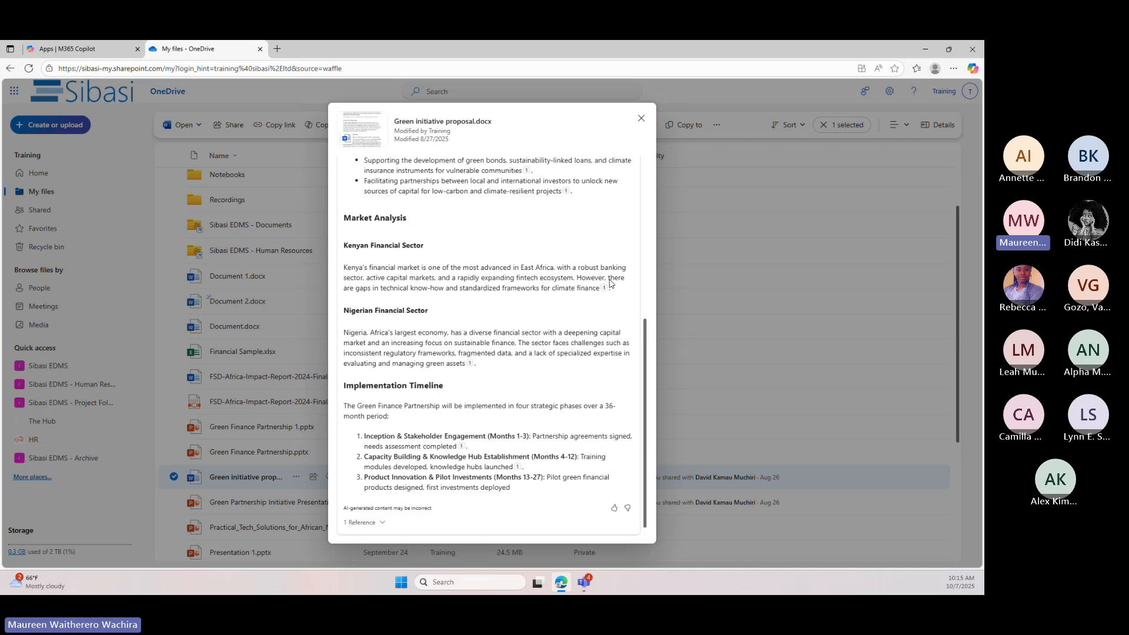
pyautogui.scroll(6, 610, 283)
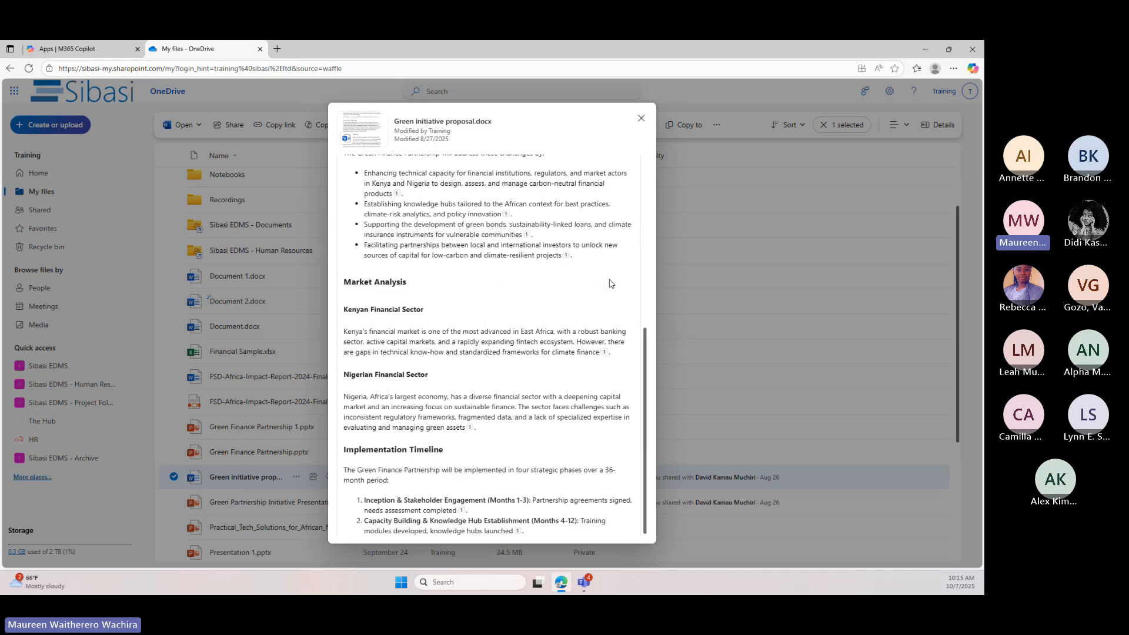
pyautogui.click(640, 119)
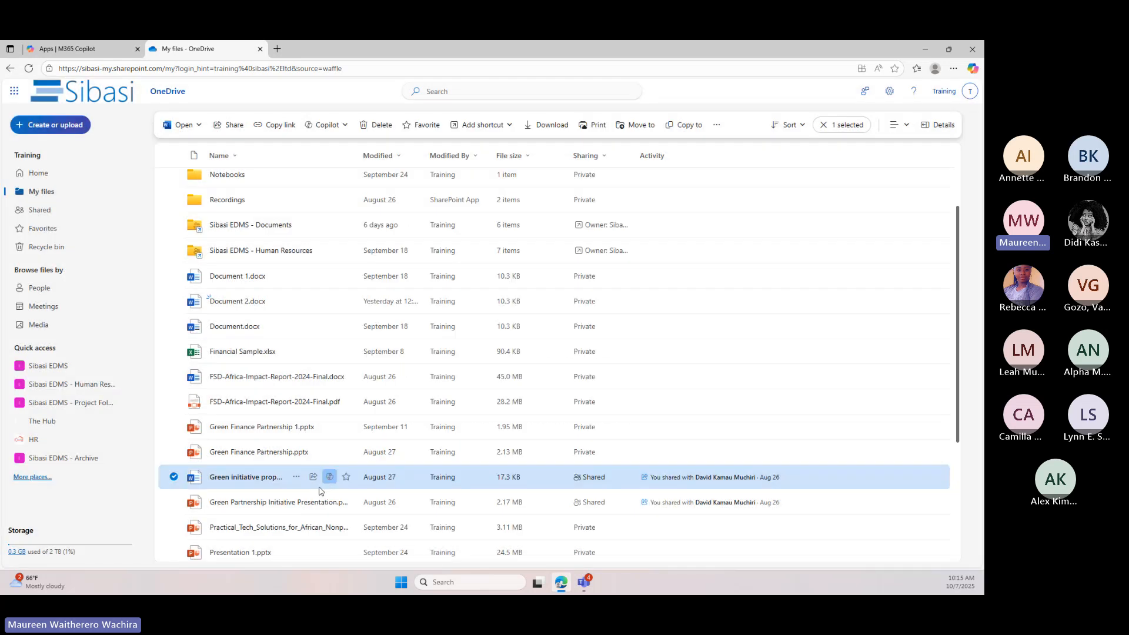
# Create a Copilot audio overview of Green initiative proposal.docx and switch it to podcast style
pyautogui.click(329, 477)
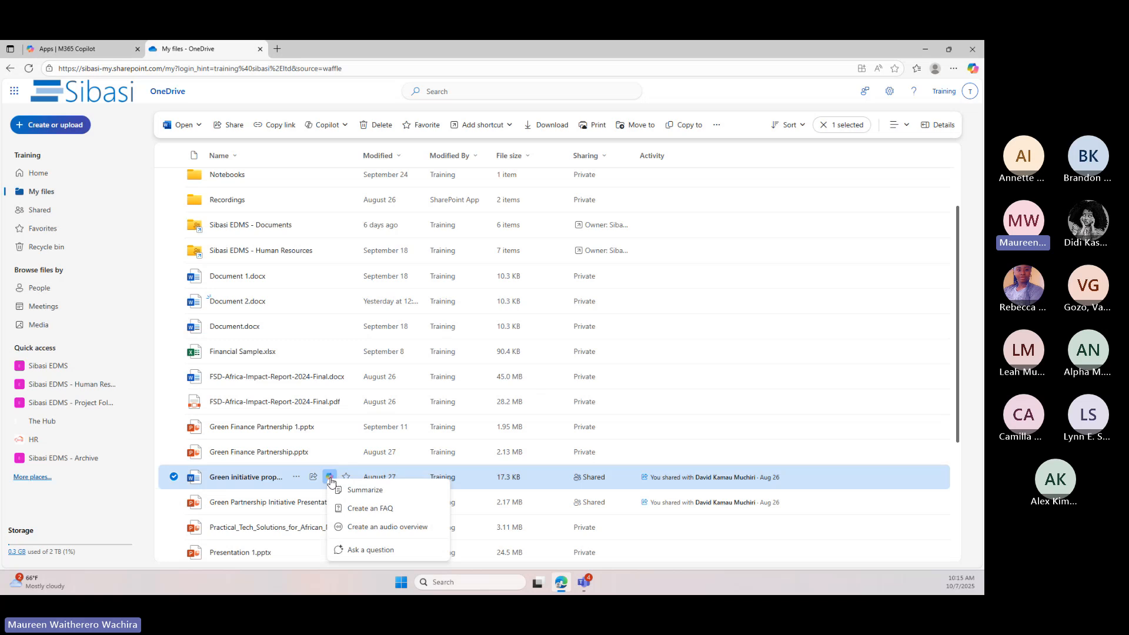
pyautogui.click(358, 527)
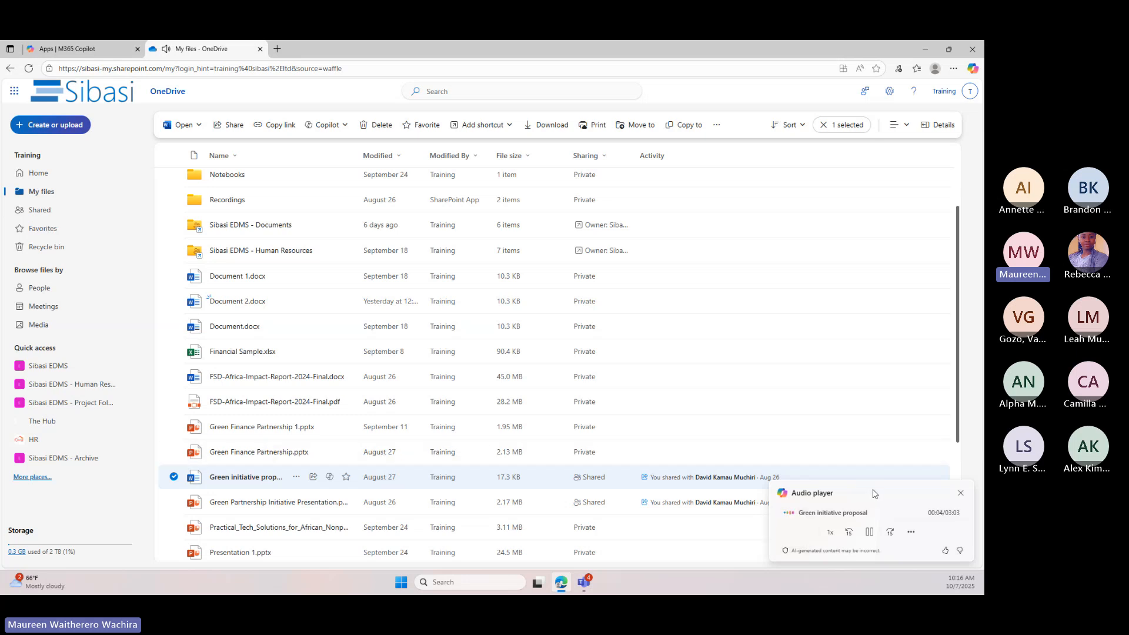
pyautogui.click(910, 533)
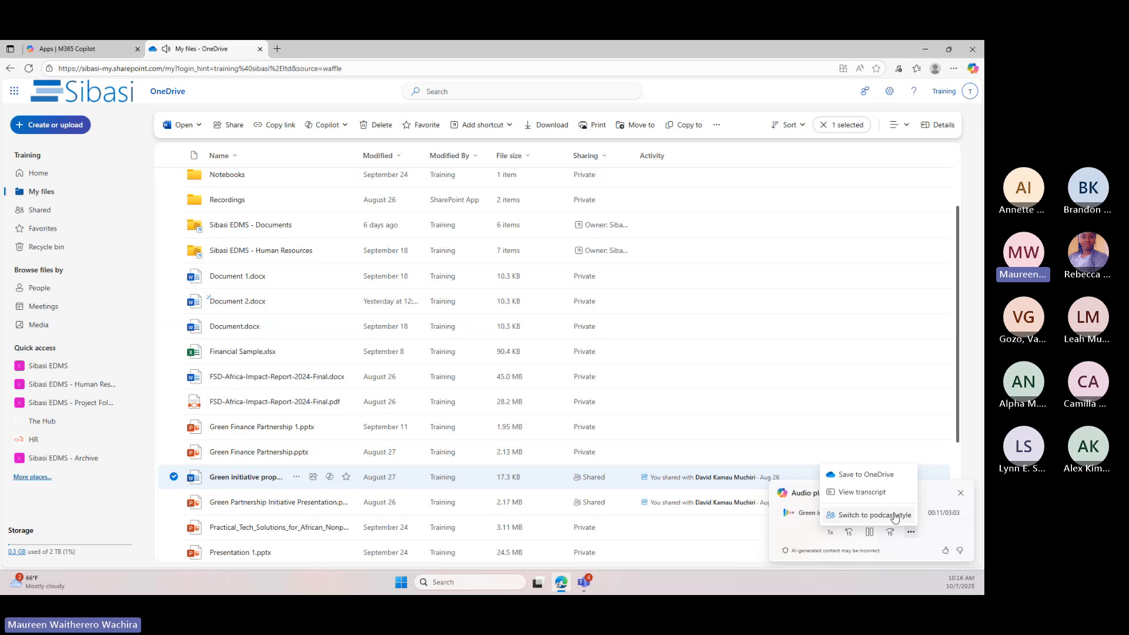
pyautogui.click(894, 516)
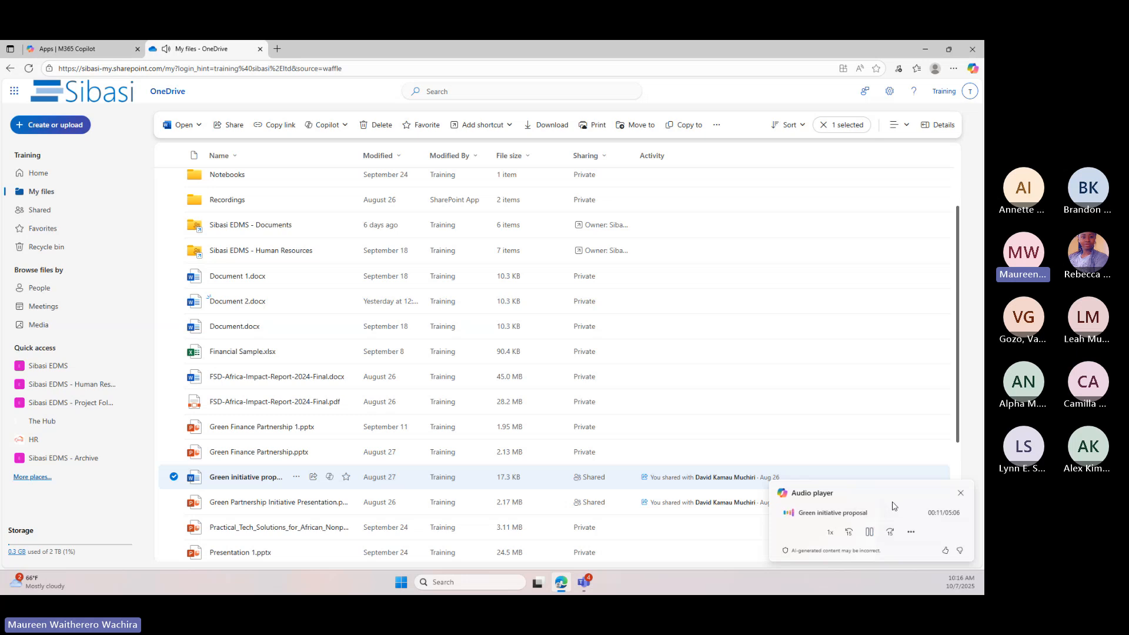
# Pause the podcast-style audio and try to save it to OneDrive, dismissing the save and closing the audio player
pyautogui.click(869, 531)
pyautogui.click(911, 532)
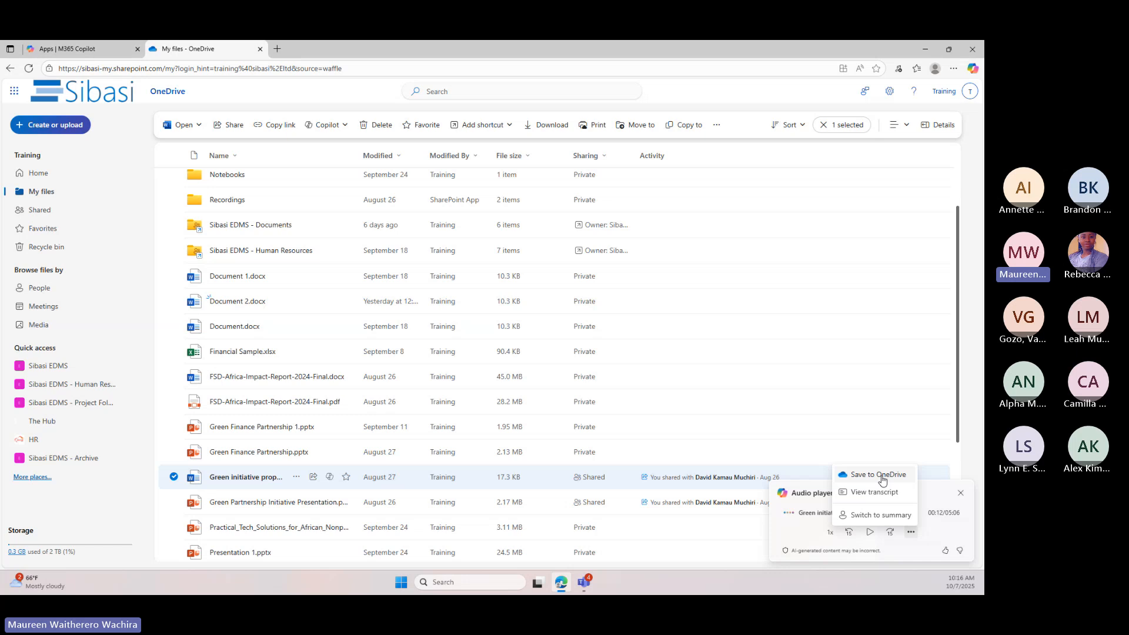
pyautogui.click(882, 479)
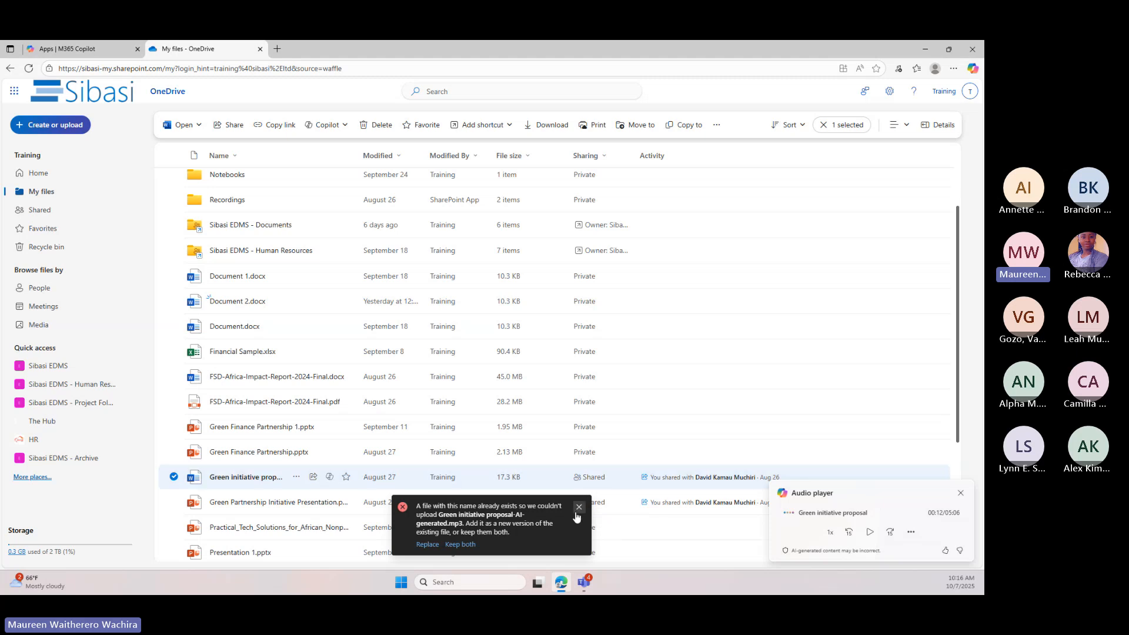
pyautogui.click(579, 506)
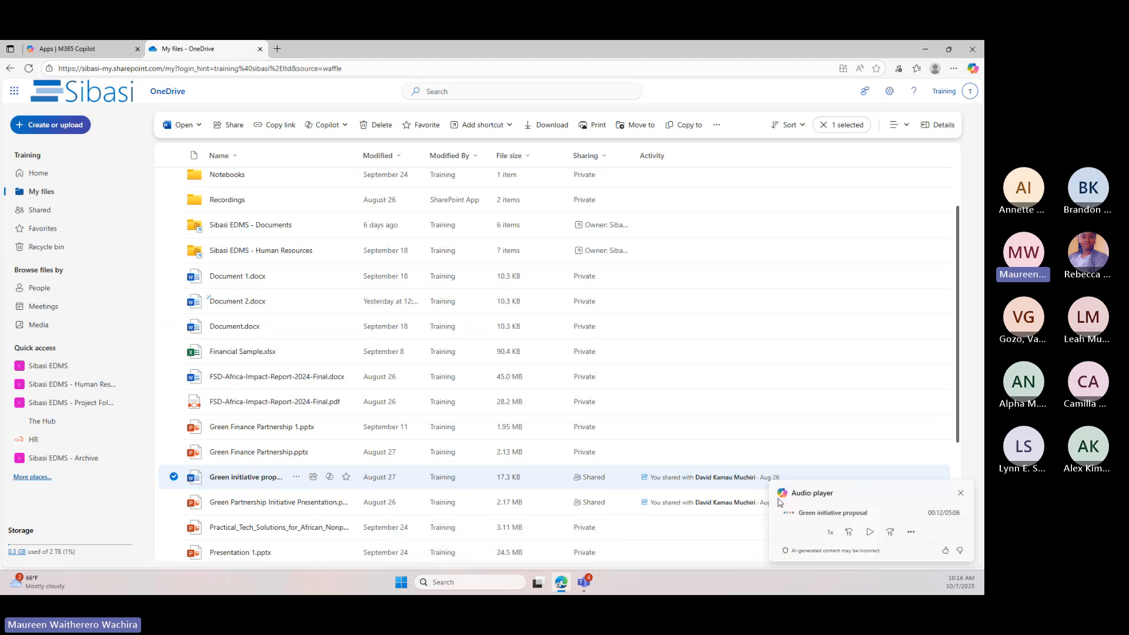
pyautogui.click(962, 497)
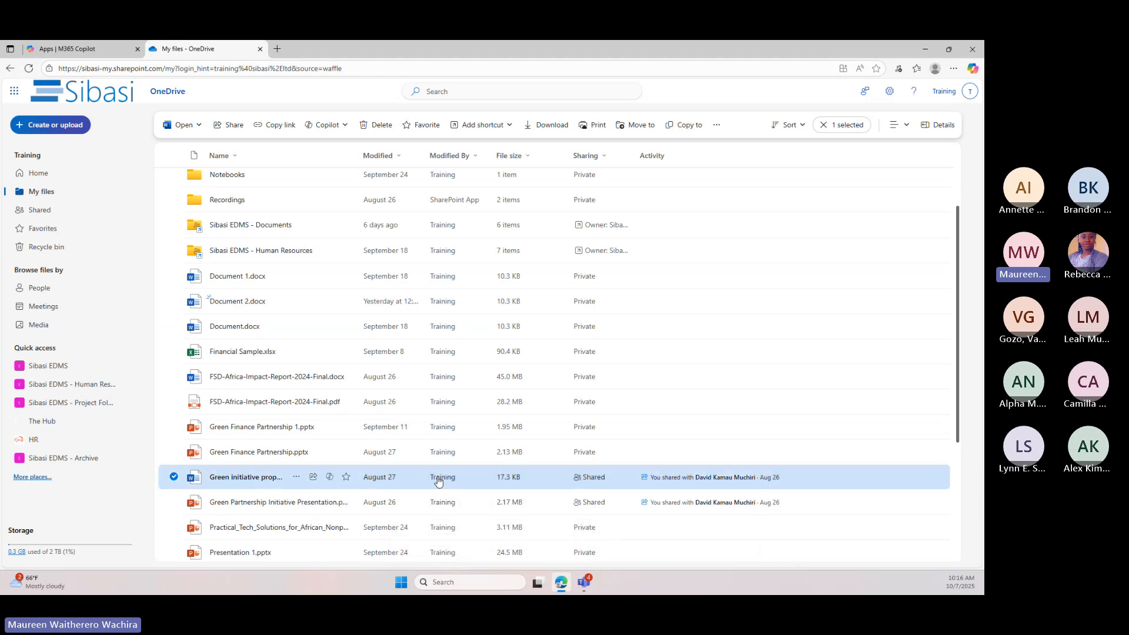
# Create a Copilot FAQ from Green initiative proposal.docx, read through it and close it
pyautogui.click(330, 480)
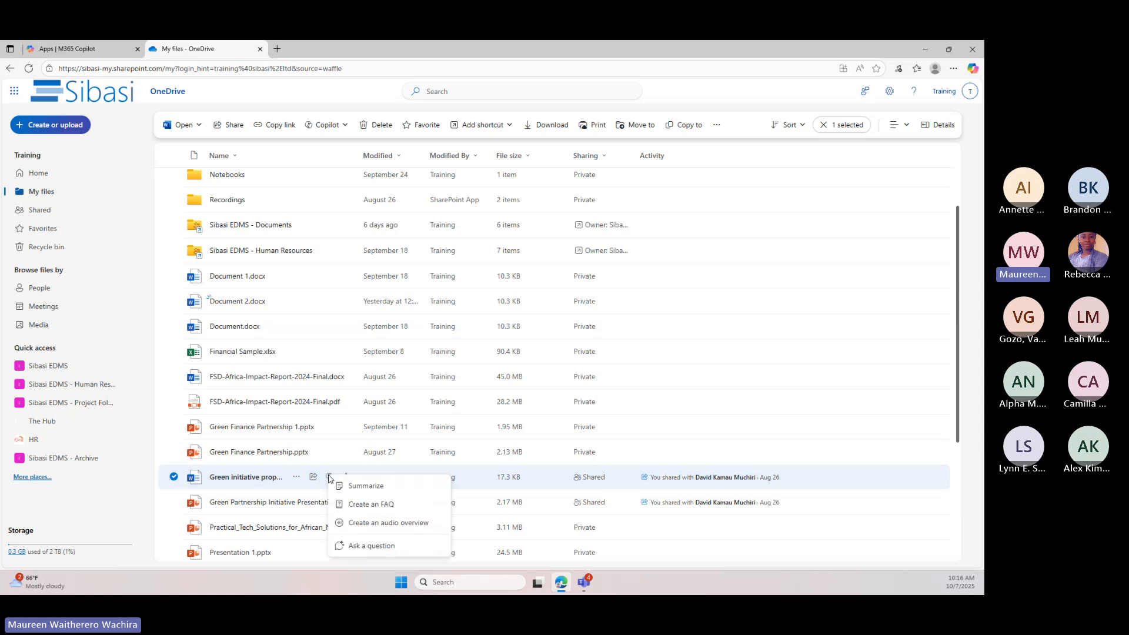
pyautogui.click(371, 504)
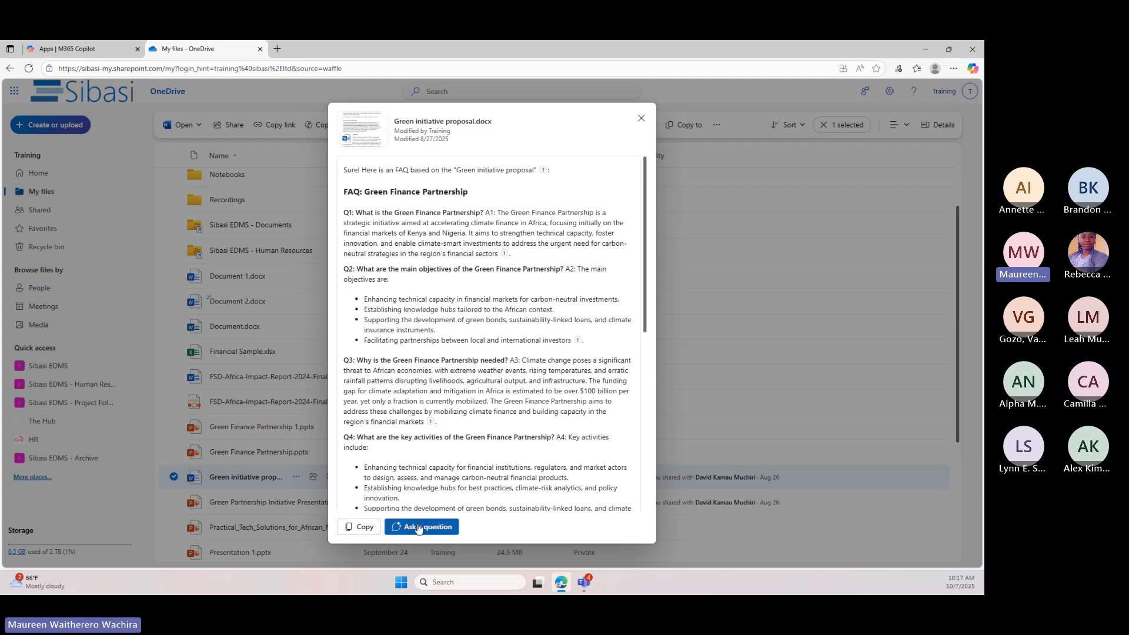
pyautogui.click(641, 118)
# Bring up Copilot's question prompt for Green initiative proposal.docx, view the suggested prompts and close Copilot without asking anything
pyautogui.click(328, 481)
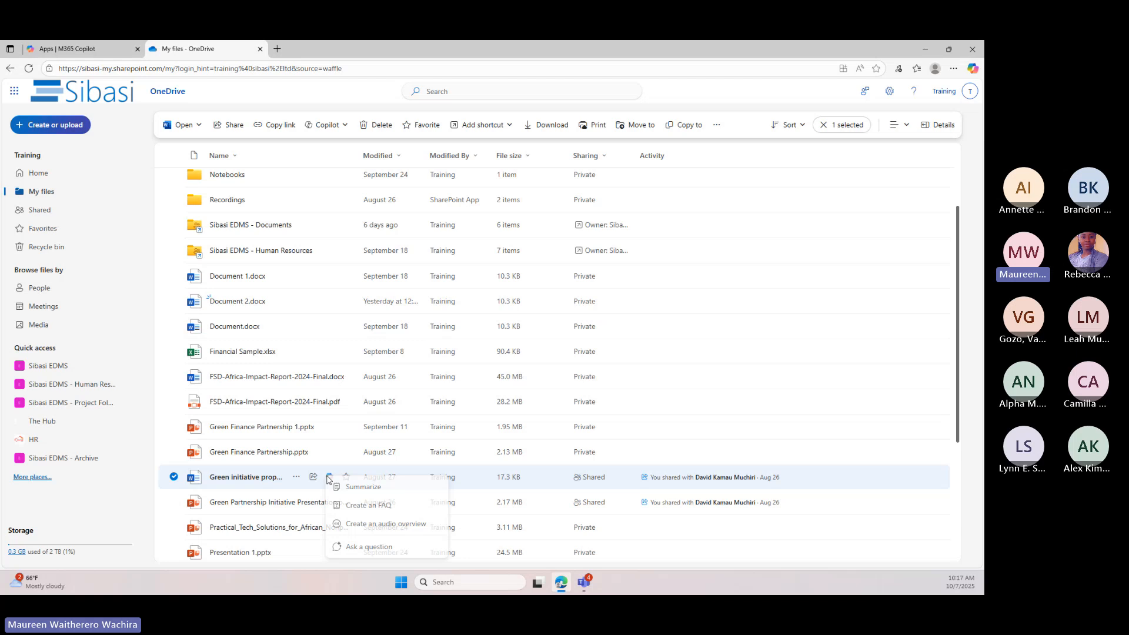
pyautogui.click(354, 545)
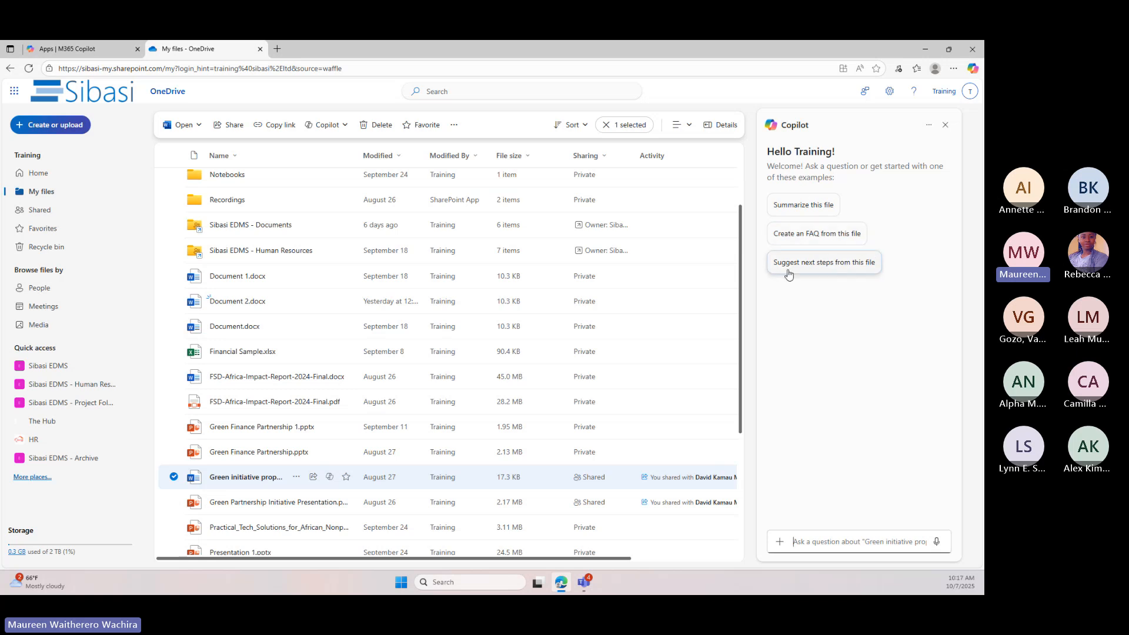
pyautogui.click(794, 546)
pyautogui.click(807, 541)
pyautogui.click(944, 127)
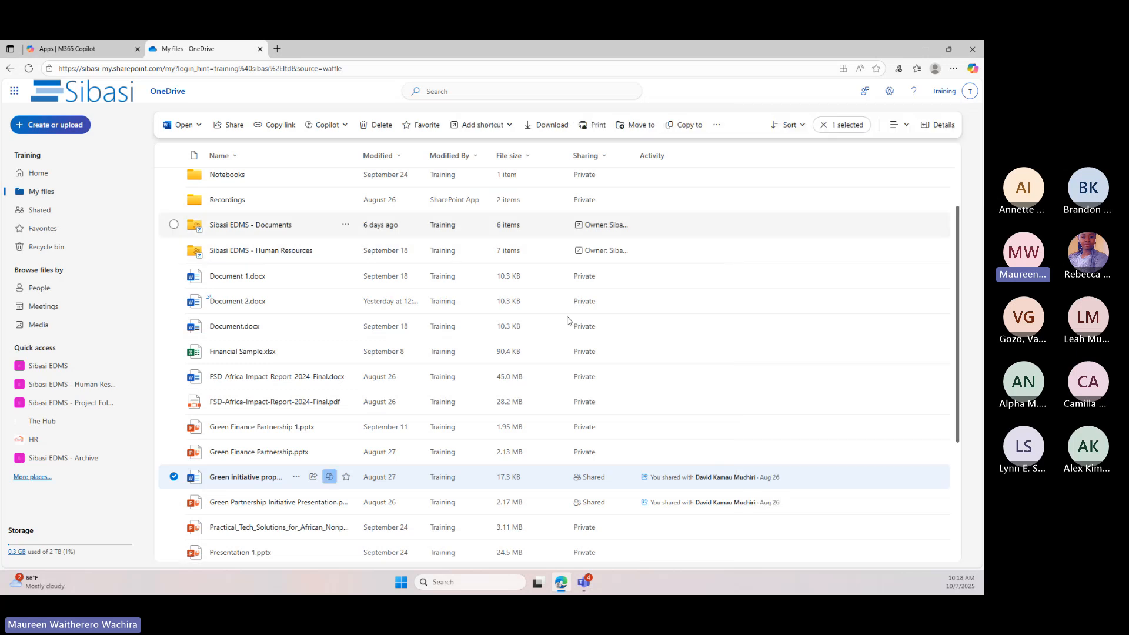
# Start sharing Green initiative proposal.docx and add the colleague's name as recipient
pyautogui.click(315, 477)
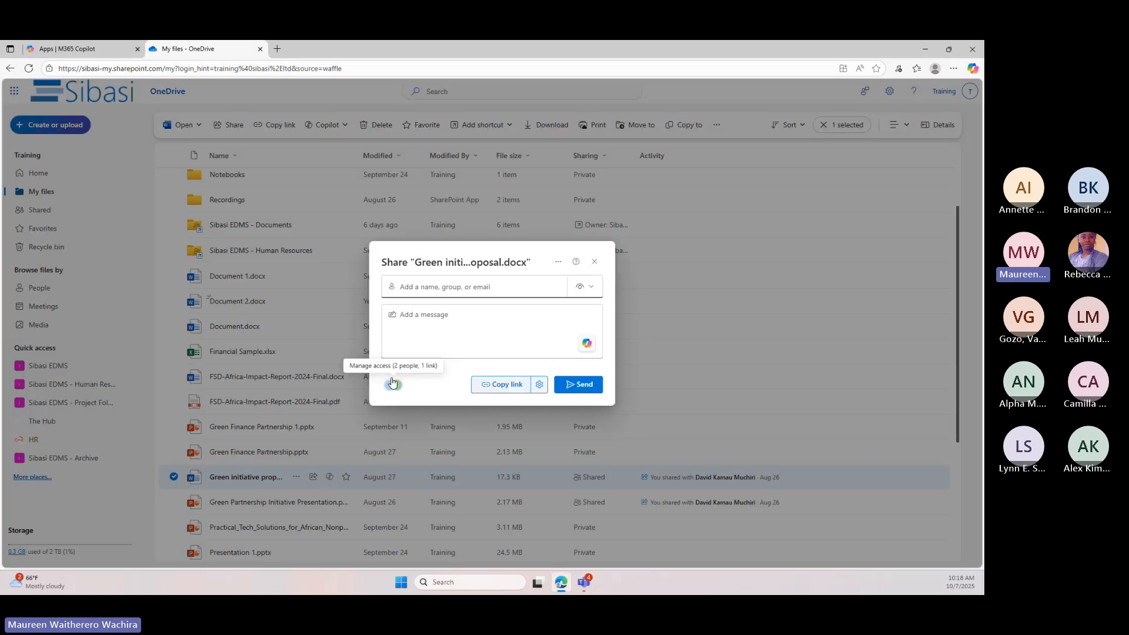
pyautogui.click(477, 287)
pyautogui.write('reb')
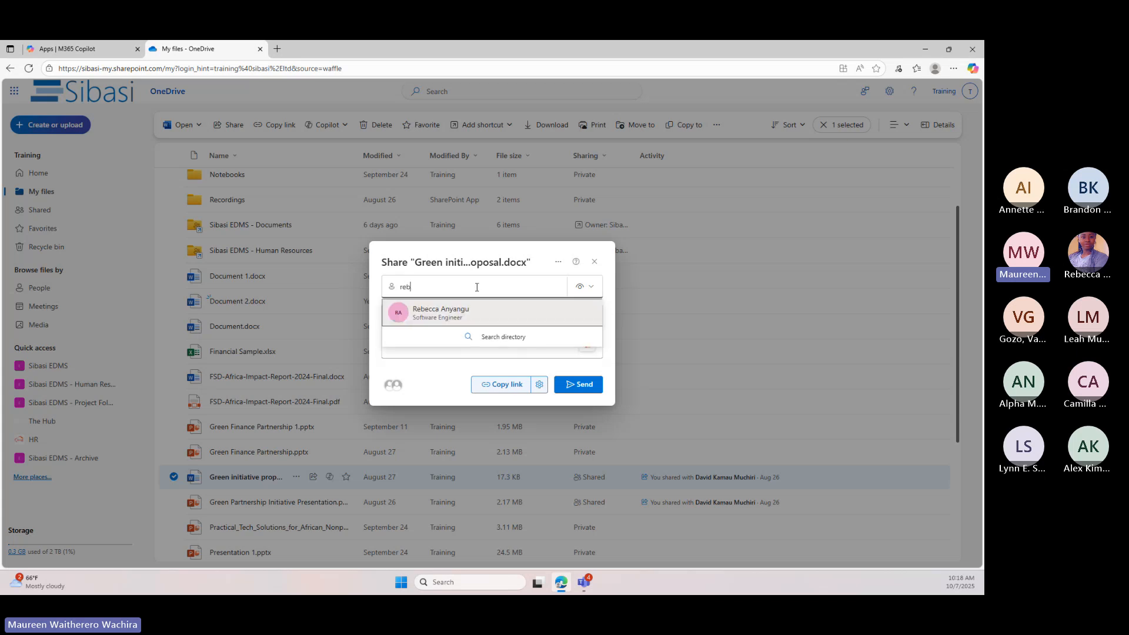
pyautogui.click(467, 312)
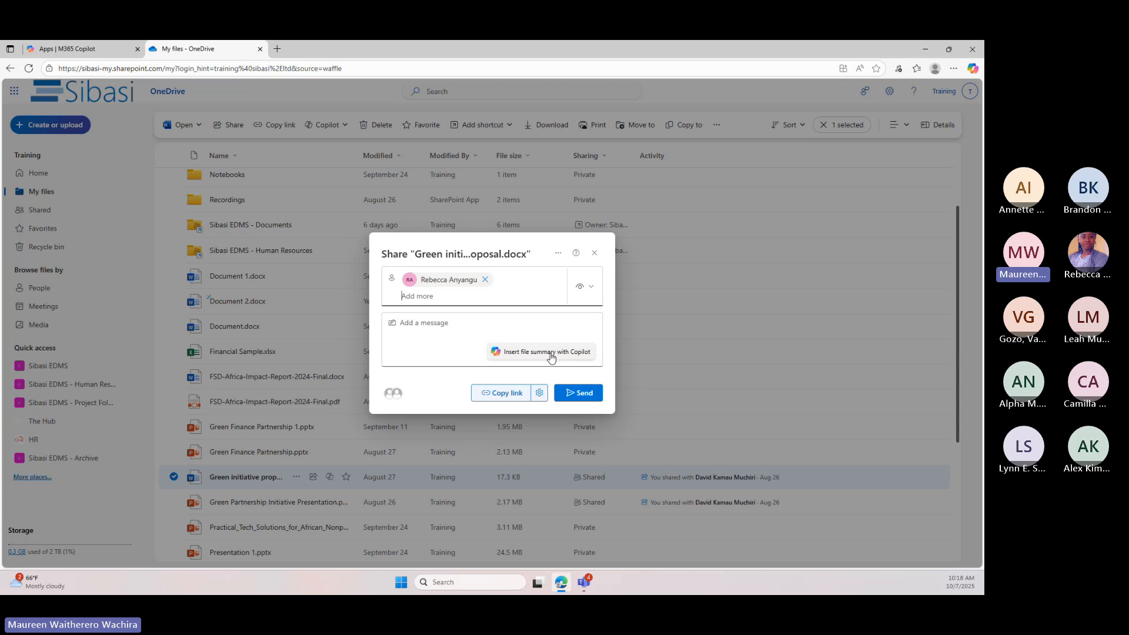
# Generate a Copilot summary as the sharing message, review it, send the invitation and close the confirmation
pyautogui.click(551, 353)
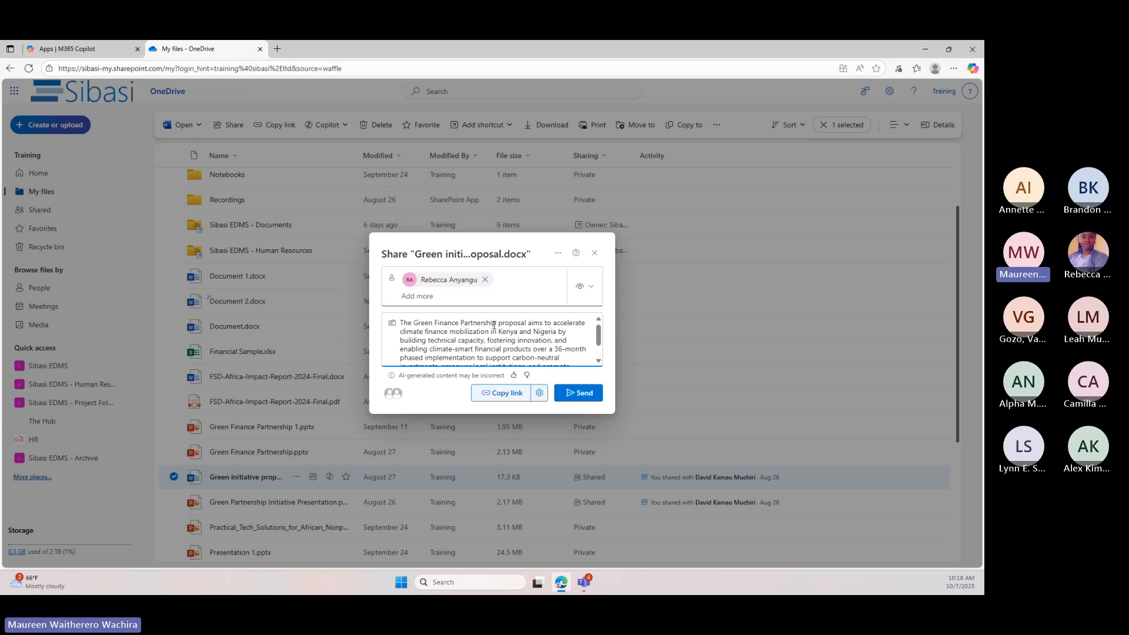
pyautogui.scroll(-2, 551, 348)
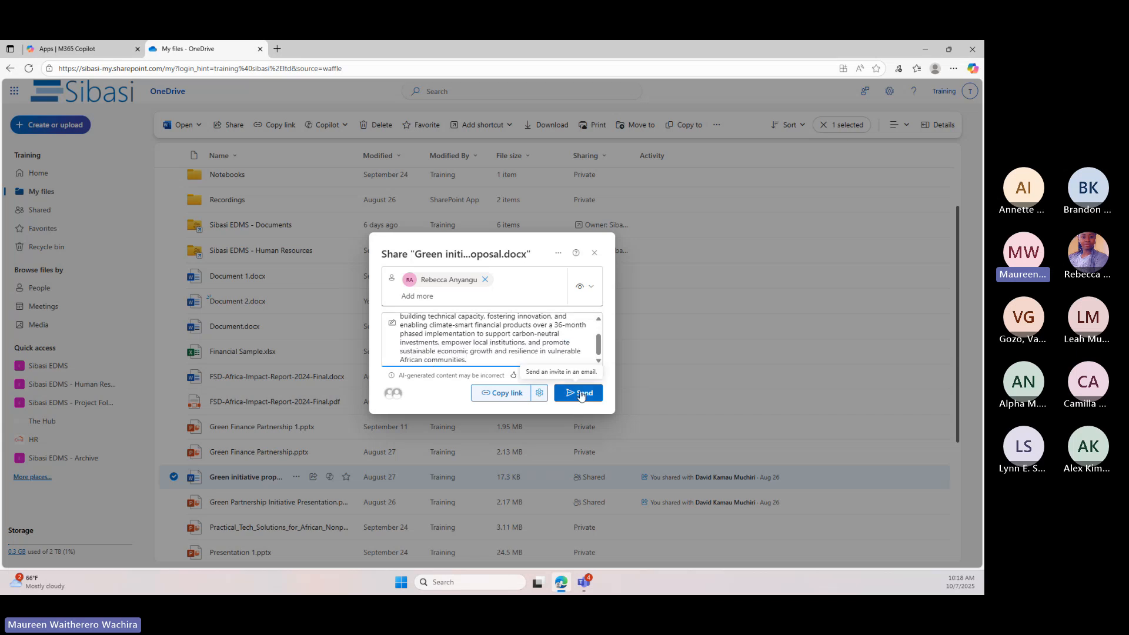
pyautogui.scroll(2, 493, 339)
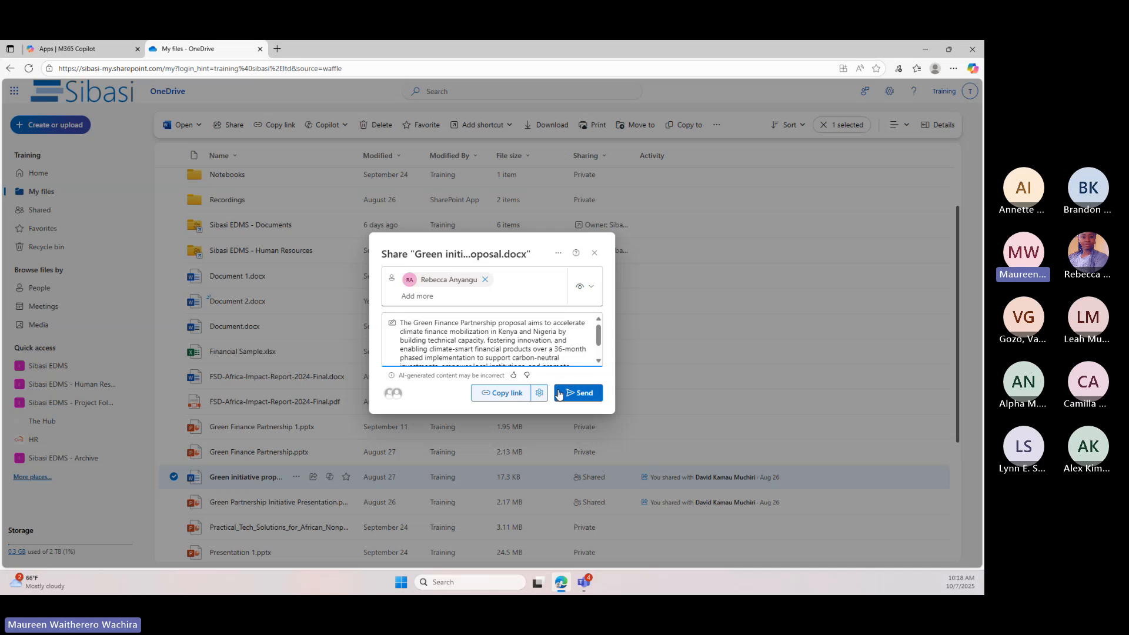
pyautogui.click(580, 396)
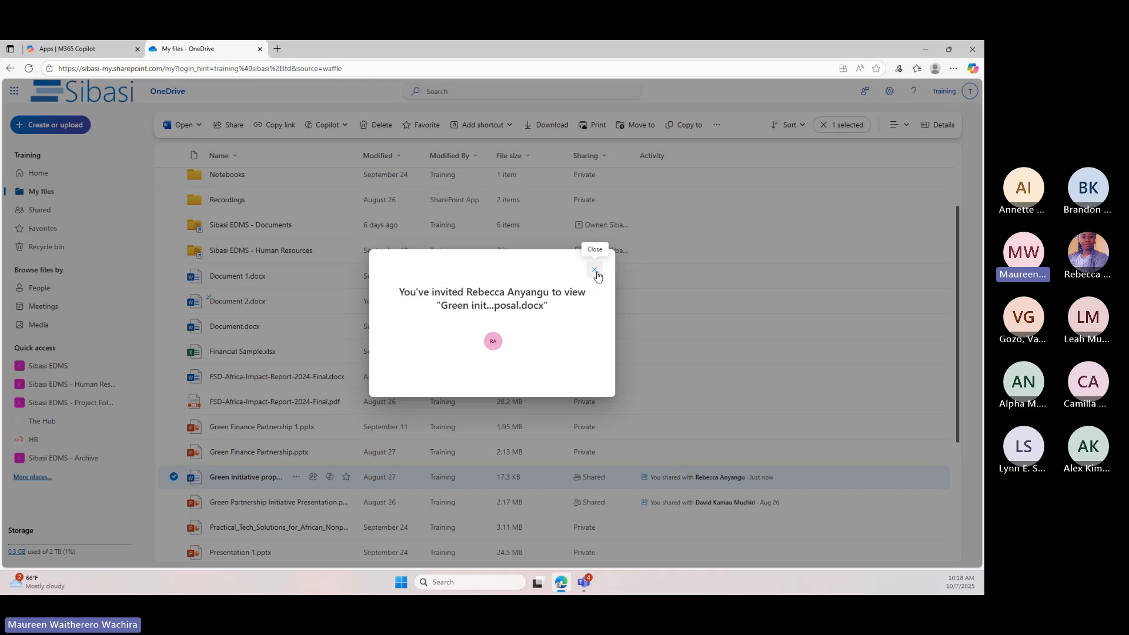
pyautogui.click(594, 271)
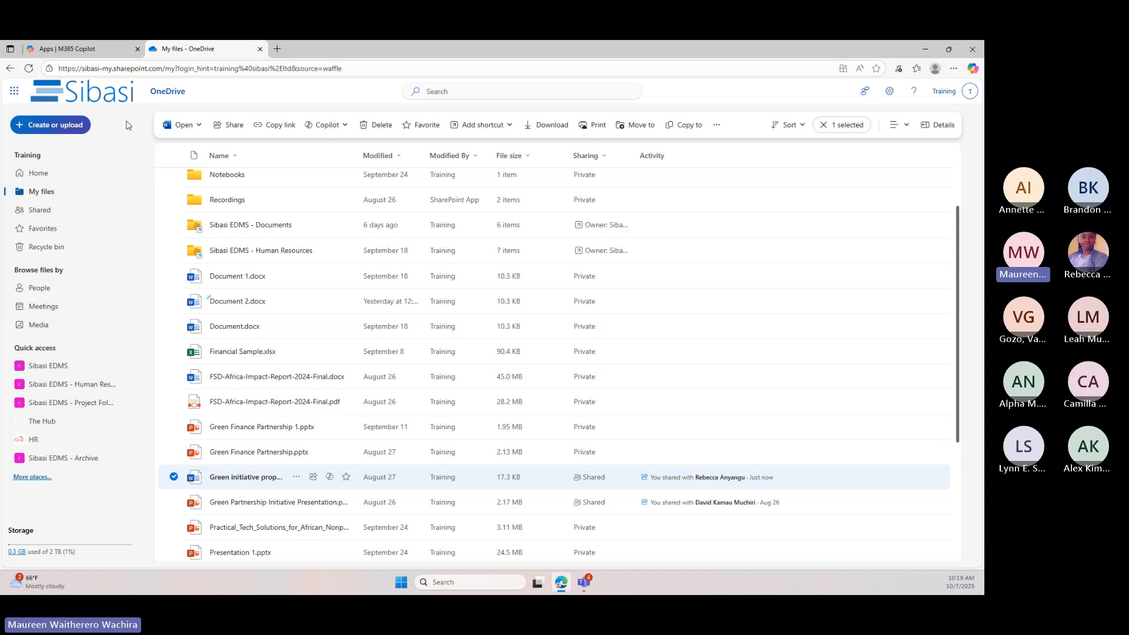
# Switch to Word through the Microsoft 365 apps and create a blank document
pyautogui.click(16, 91)
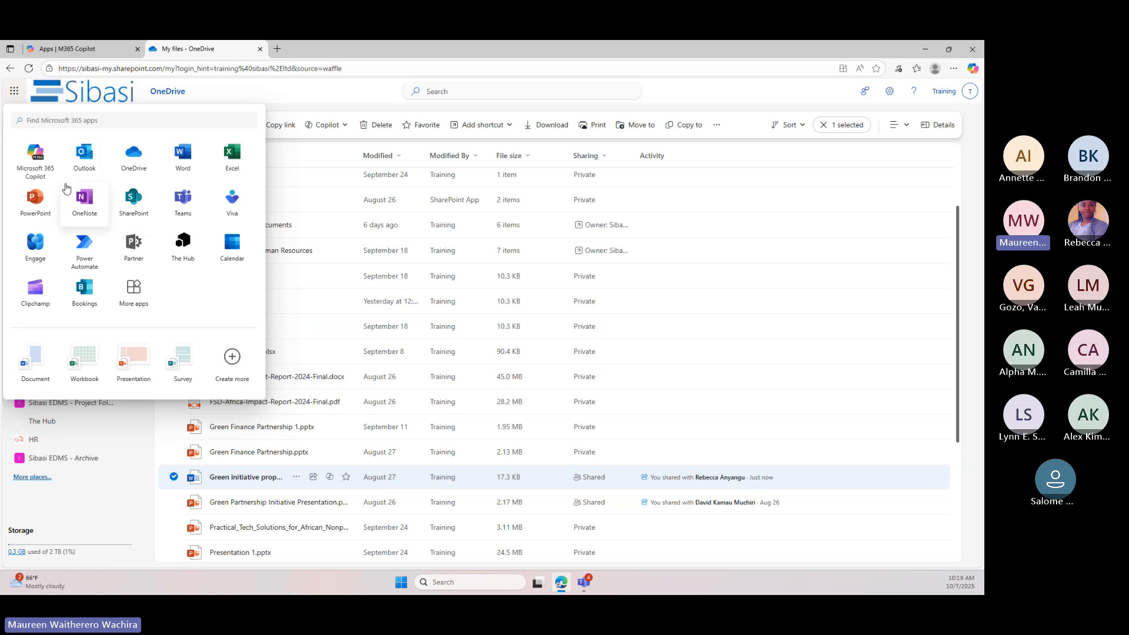
pyautogui.click(177, 164)
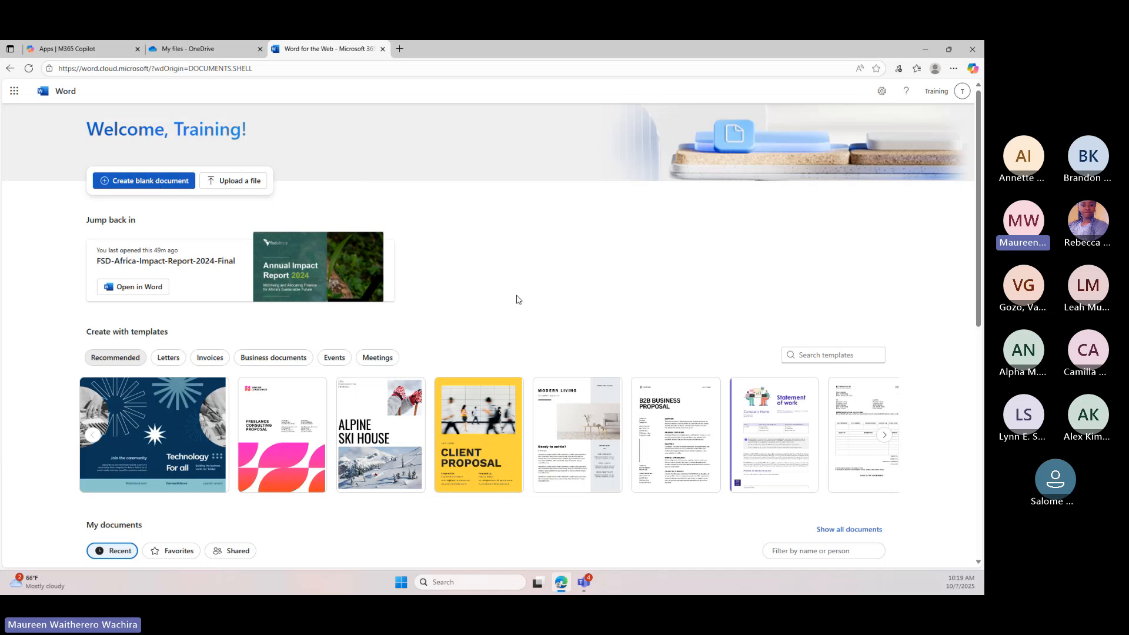
pyautogui.click(177, 182)
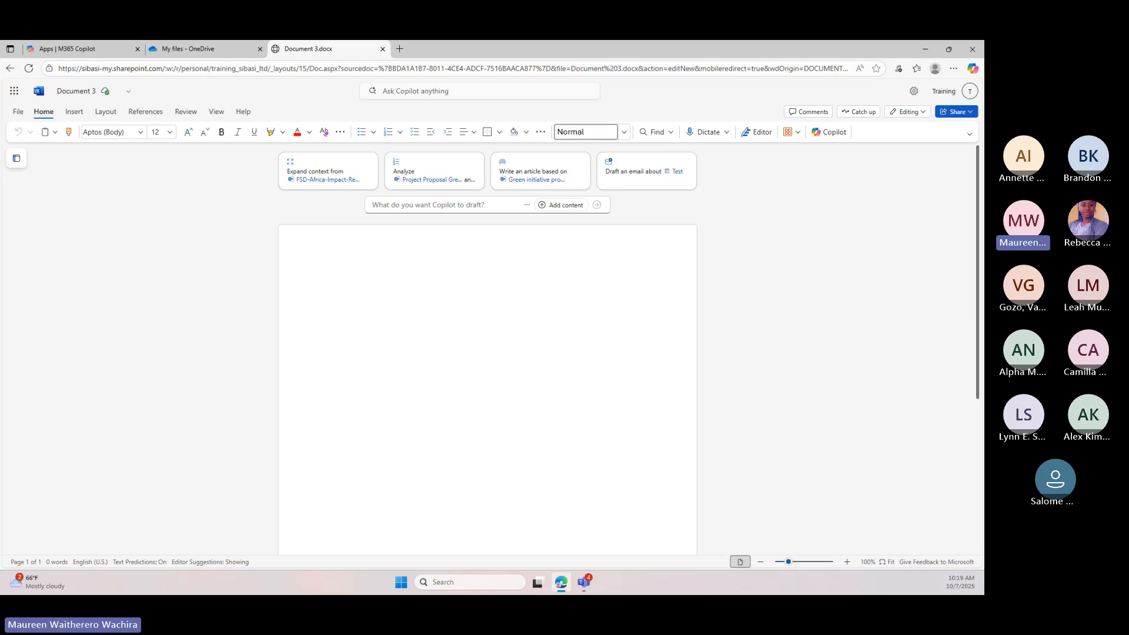
# Have Copilot draft the detailed 'Green Finance Partnership' project proposal for potential funders from the pasted prompt
pyautogui.click(419, 206)
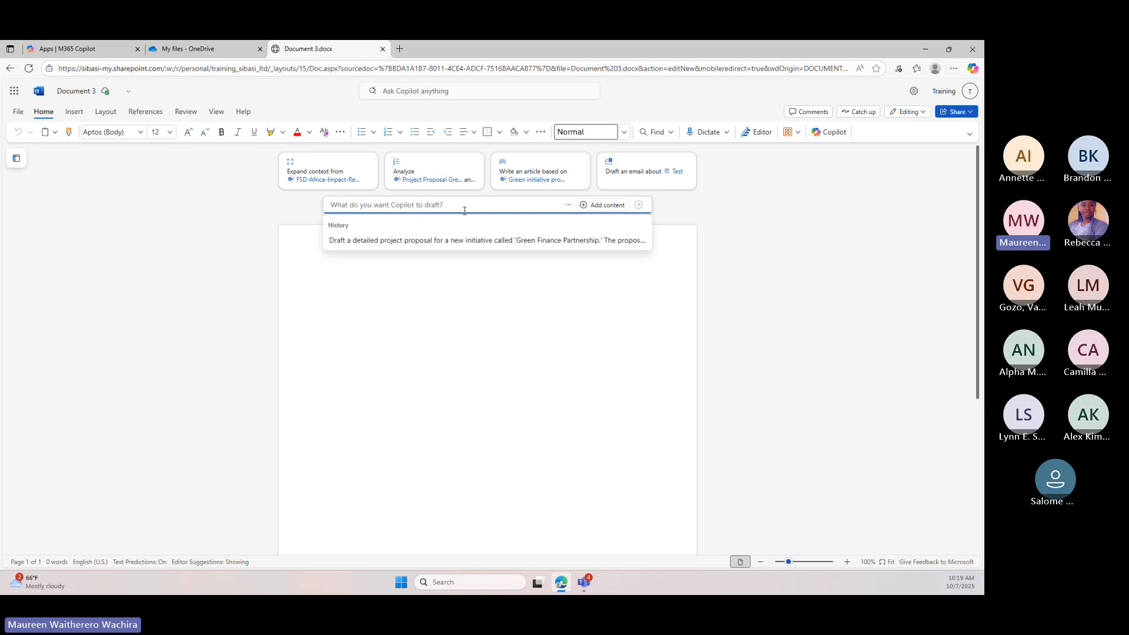
pyautogui.write("Draft a detailed project proposal for a new initiative called 'Green Finance Partnership.' The proposal is for potential funders and should have a persuasive and professional tone. Include sections for an Executive Summary, Problem Statement detailing climate change's financial impact on African communities, a Proposed Solution focusing on building capacity in financial markets for carbon-neutral investments, a Market Analysis specific to the Kenyan and Nigerian financial sectors, and a phased Implementation Timeline. Use a formal, multi-level heading structure, incorporate a table to outline the project's key milestones and deliverables, and use bolding to highlight critical data points.")
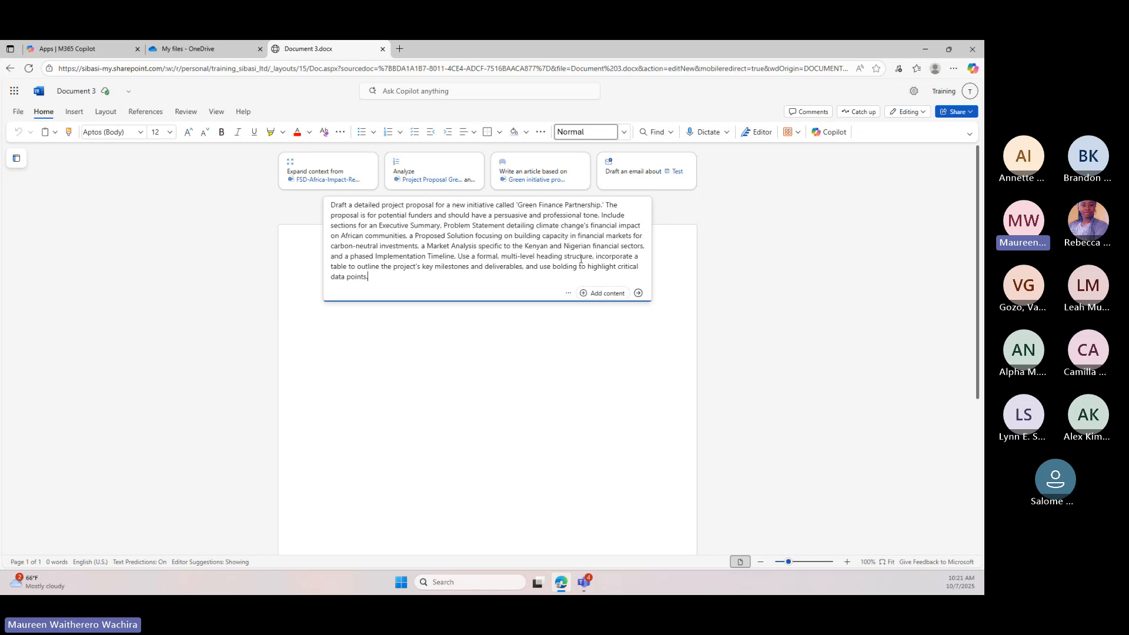
pyautogui.click(639, 294)
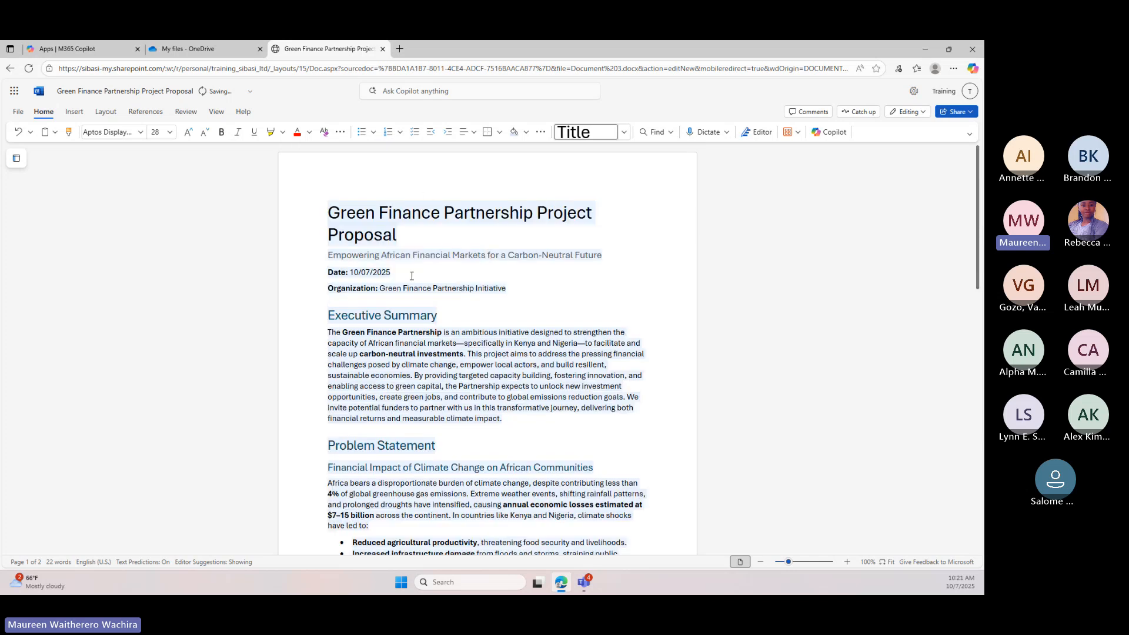
# Review the generated proposal from the Executive Summary through the milestones table to the Conclusion
pyautogui.scroll(-1, 434, 268)
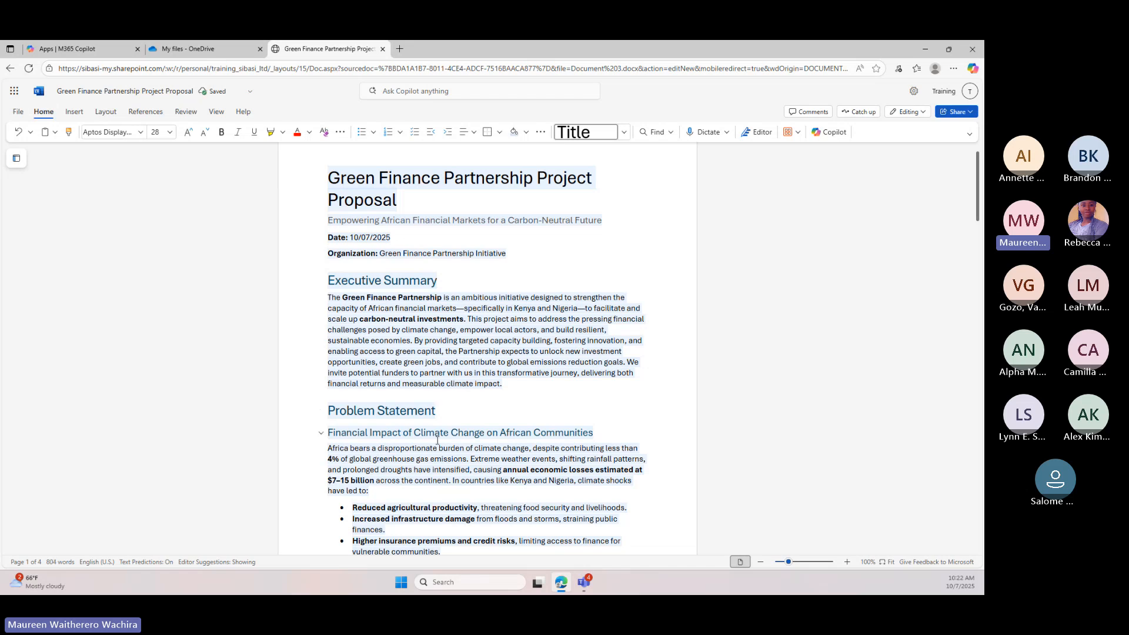
pyautogui.scroll(-3, 436, 440)
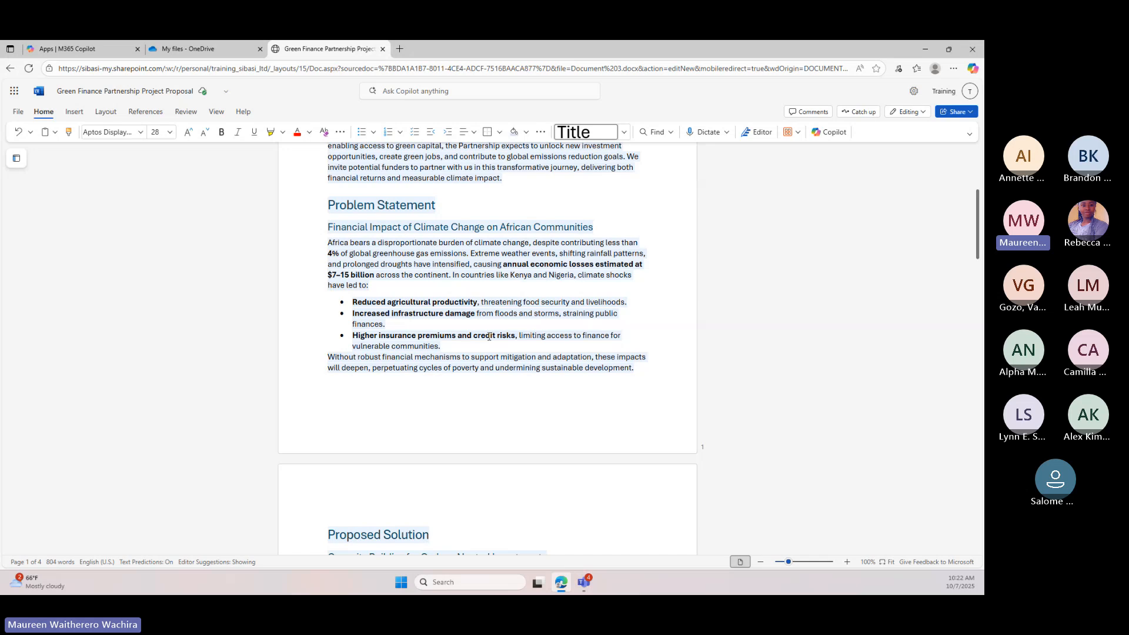
pyautogui.scroll(-6, 489, 336)
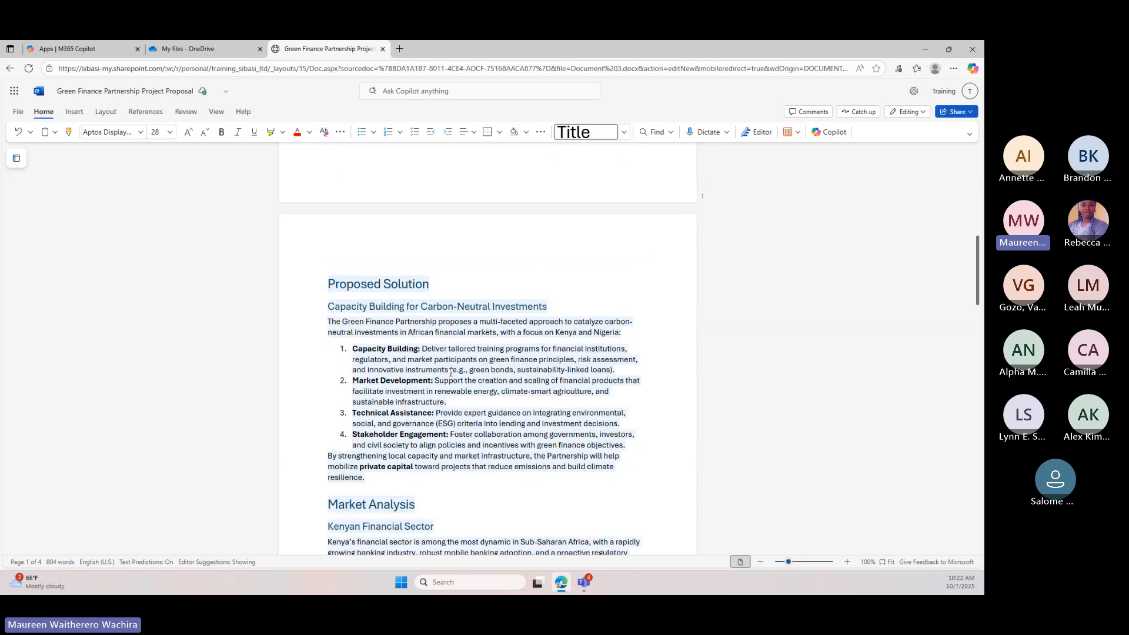
pyautogui.scroll(-10, 433, 395)
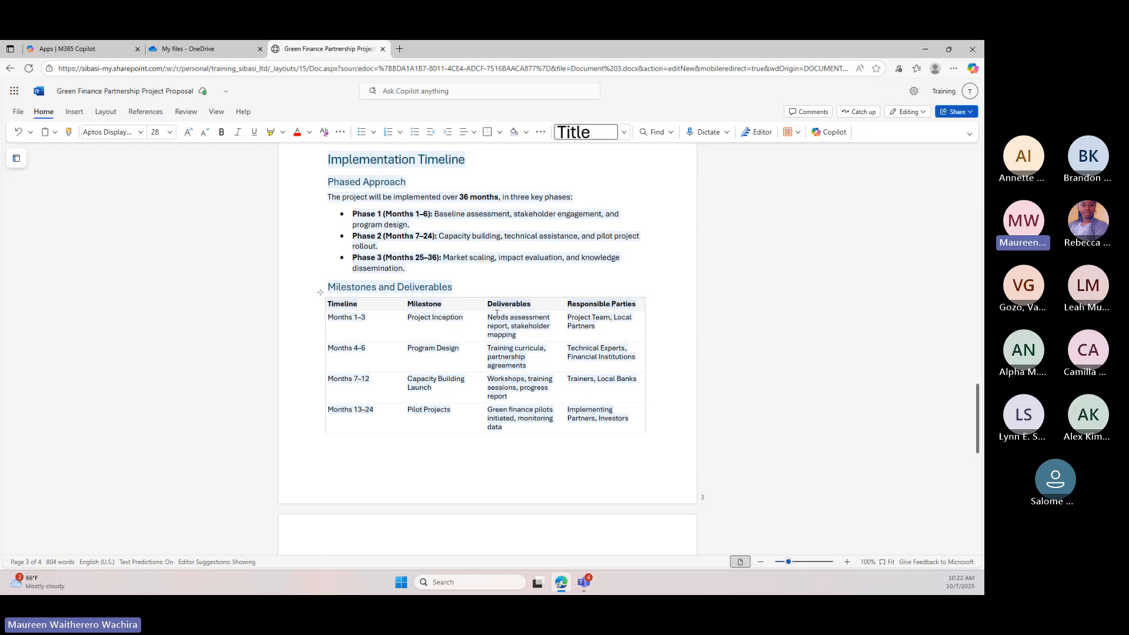
pyautogui.scroll(-10, 400, 386)
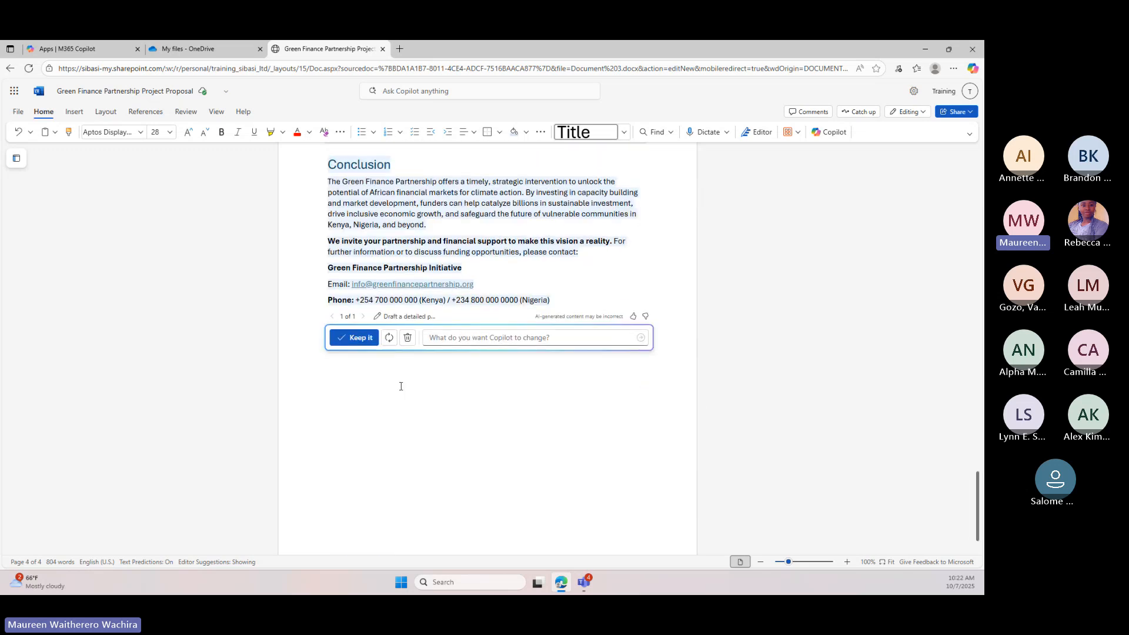
pyautogui.scroll(1, 445, 268)
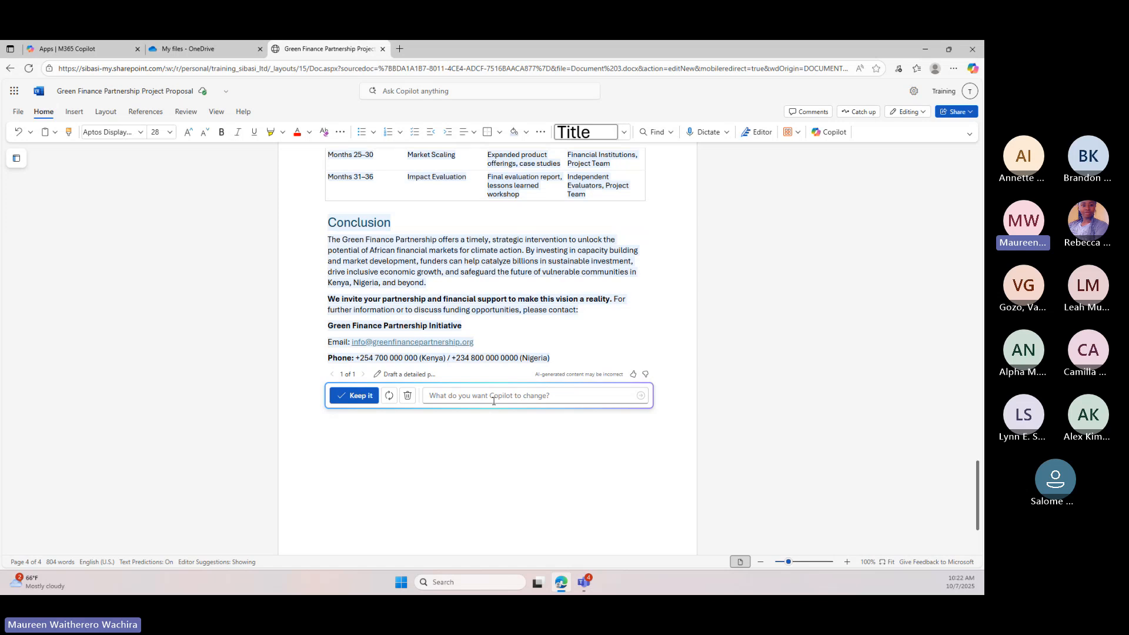
pyautogui.scroll(4, 505, 409)
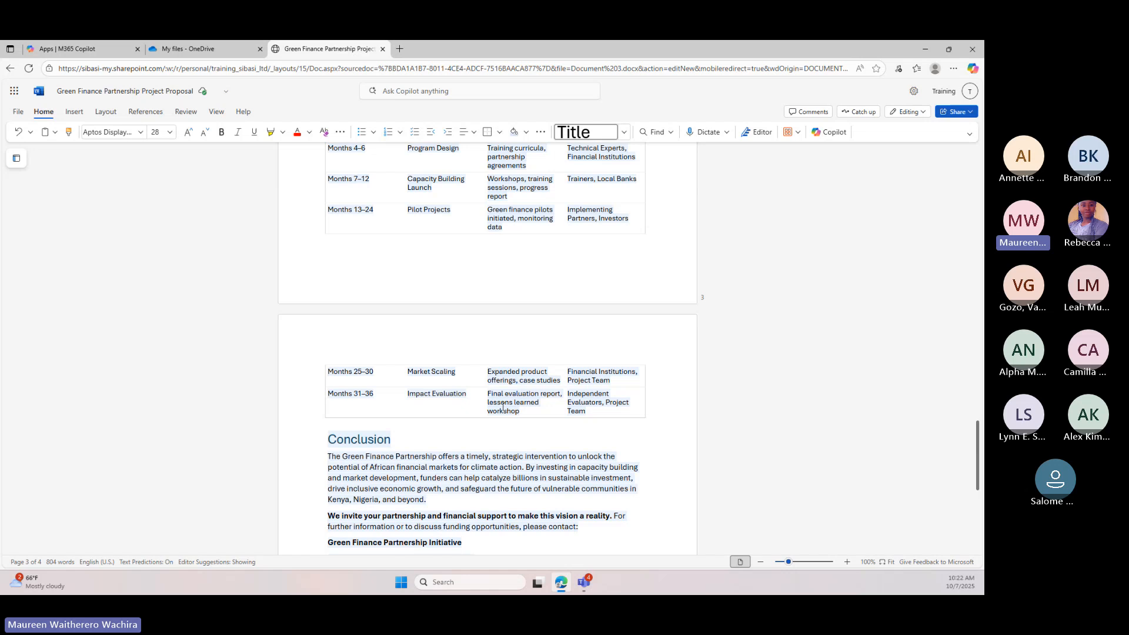
pyautogui.click(452, 474)
pyautogui.scroll(-1, 453, 474)
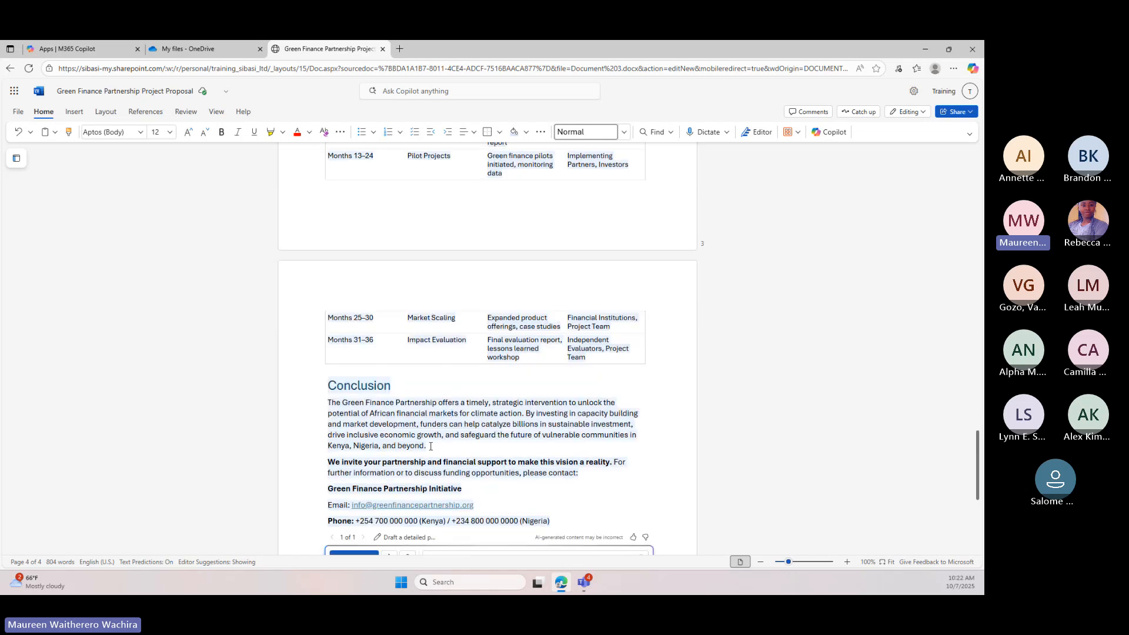
# Select the Conclusion section, open the draft's original prompt for editing and close the Copilot draft box
pyautogui.moveTo(431, 446); pyautogui.dragTo(358, 390)
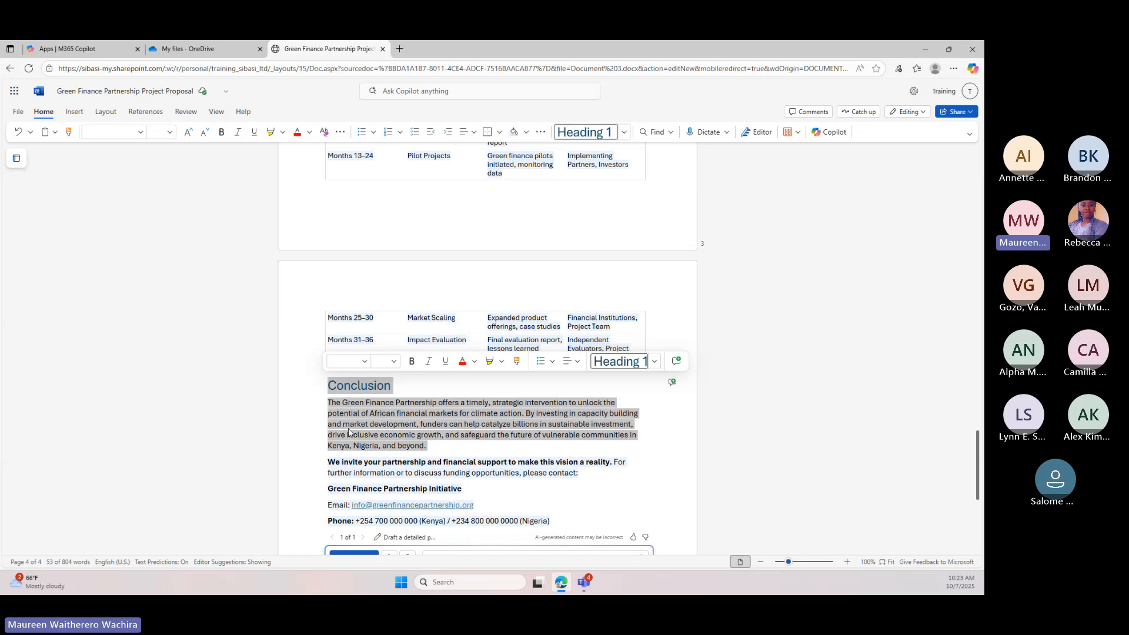
pyautogui.scroll(-2, 391, 457)
pyautogui.click(400, 457)
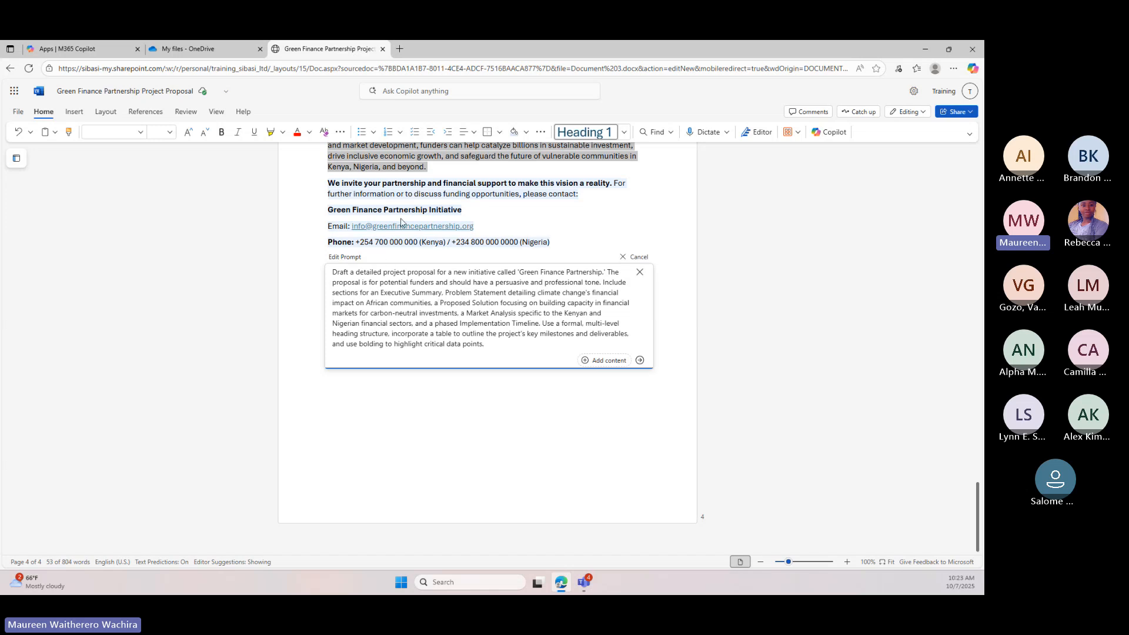
pyautogui.scroll(3, 444, 254)
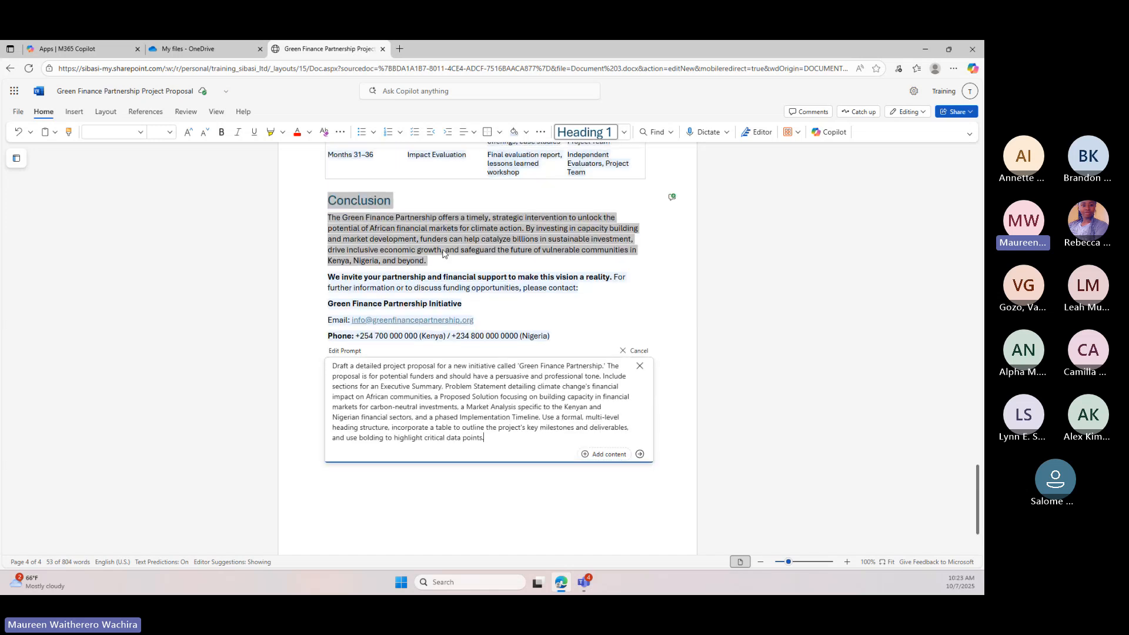
pyautogui.click(640, 366)
pyautogui.scroll(2, 532, 365)
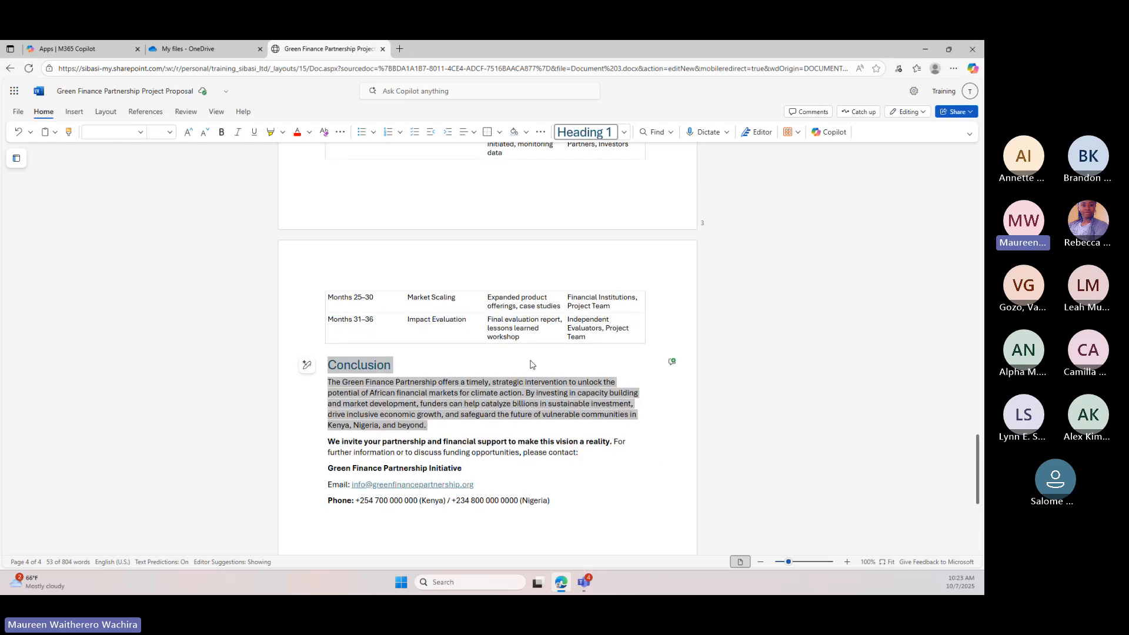
pyautogui.scroll(20, 531, 364)
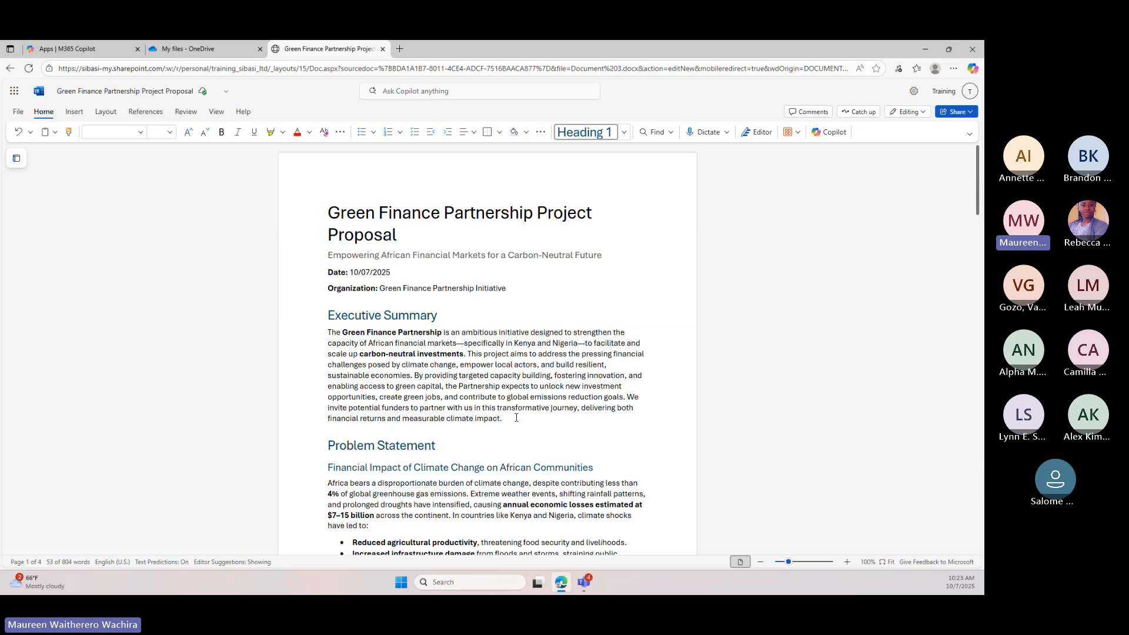
pyautogui.moveTo(513, 418); pyautogui.dragTo(324, 335)
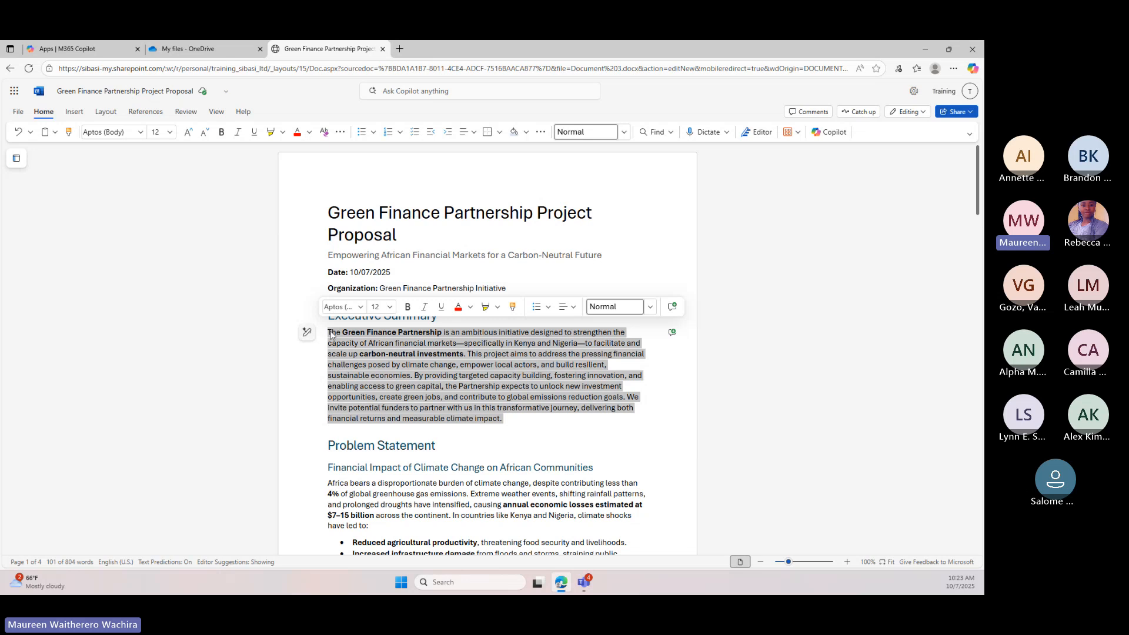
pyautogui.click(381, 364)
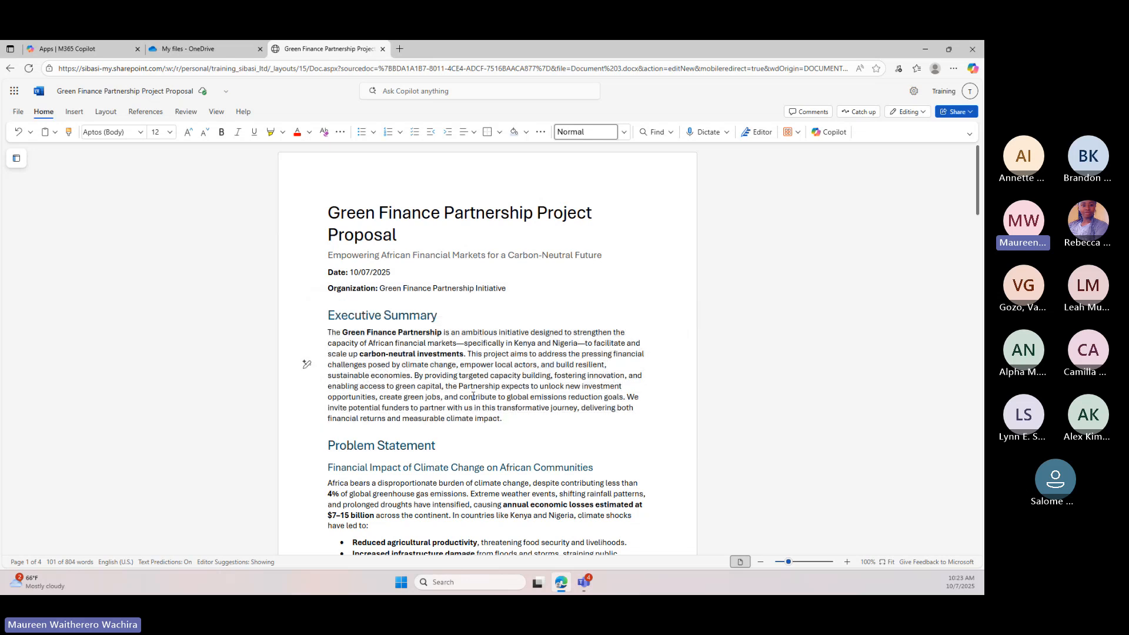
pyautogui.moveTo(506, 419); pyautogui.dragTo(442, 364)
# Have Copilot rewrite the proposal title with the prompt 'make it more detailed' and replace the original title with the result
pyautogui.moveTo(426, 237); pyautogui.dragTo(329, 212)
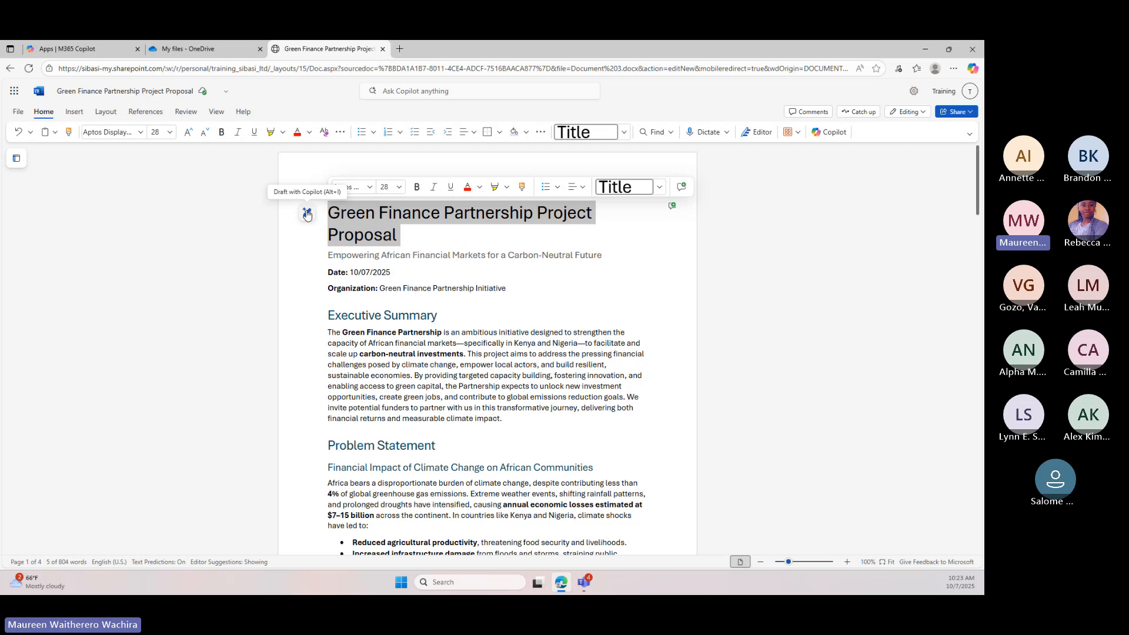
pyautogui.click(307, 215)
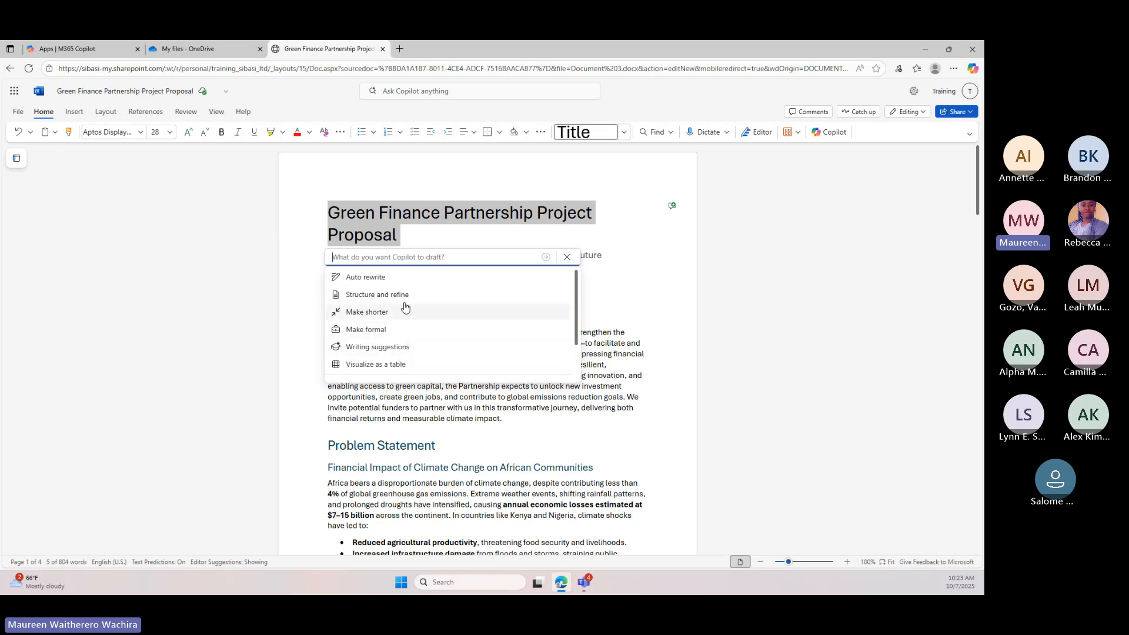
pyautogui.write('mak')
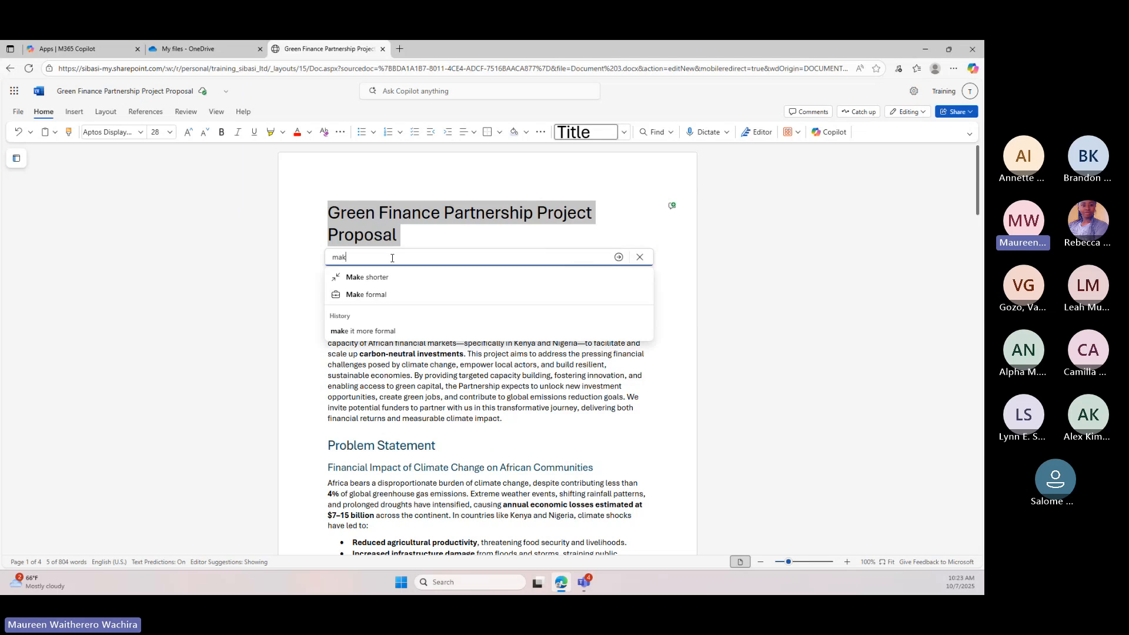
pyautogui.write('e it mo')
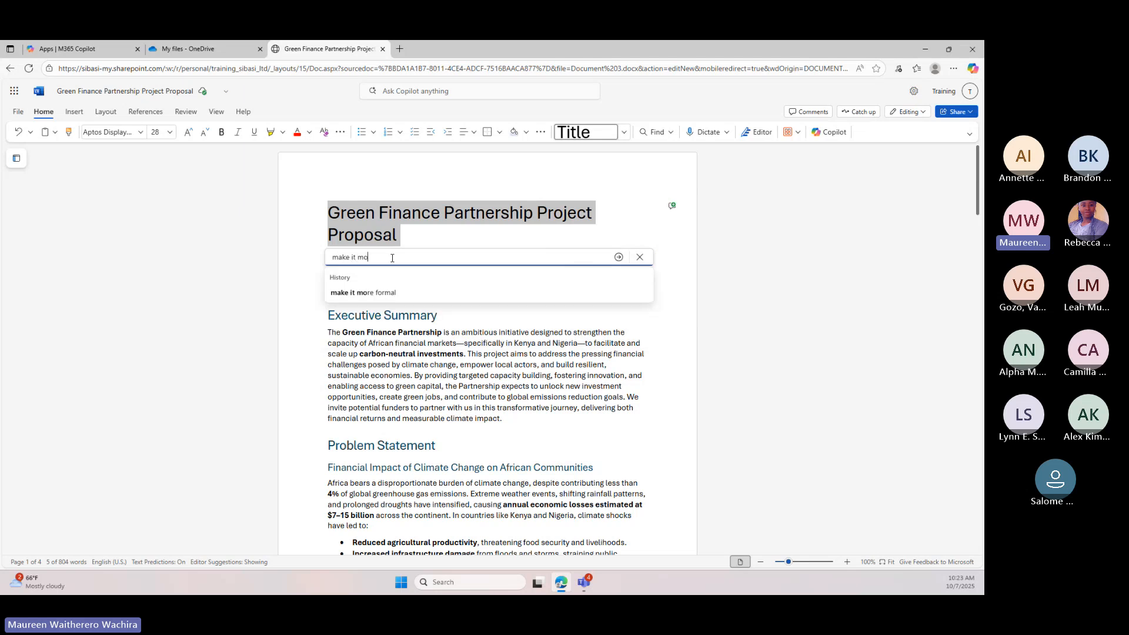
pyautogui.write('re detai')
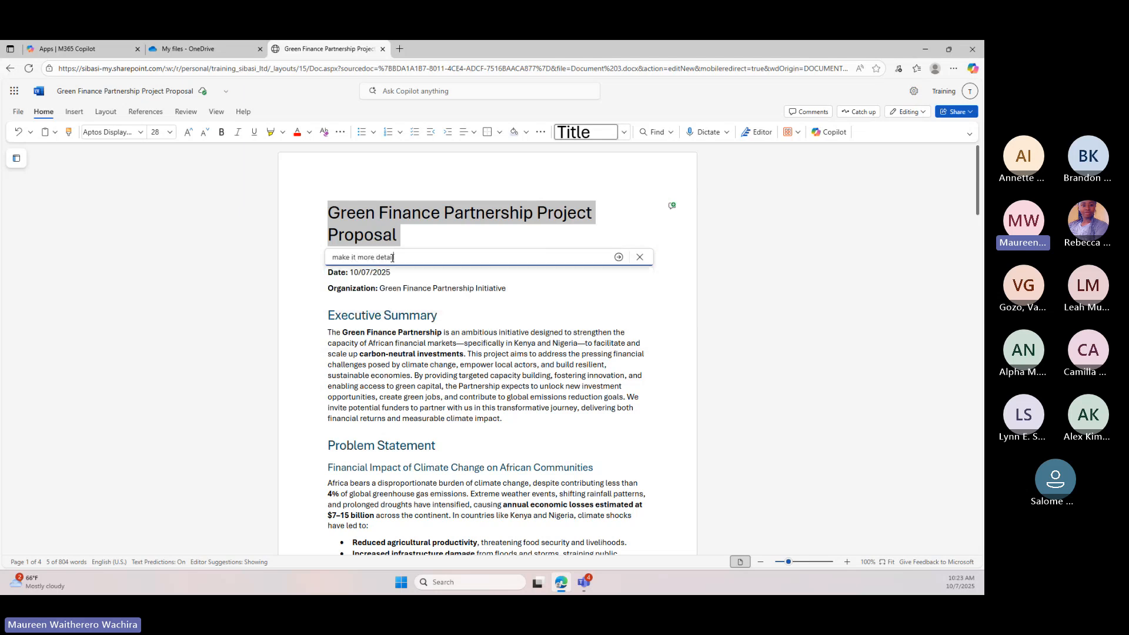
pyautogui.write('led')
pyautogui.click(618, 258)
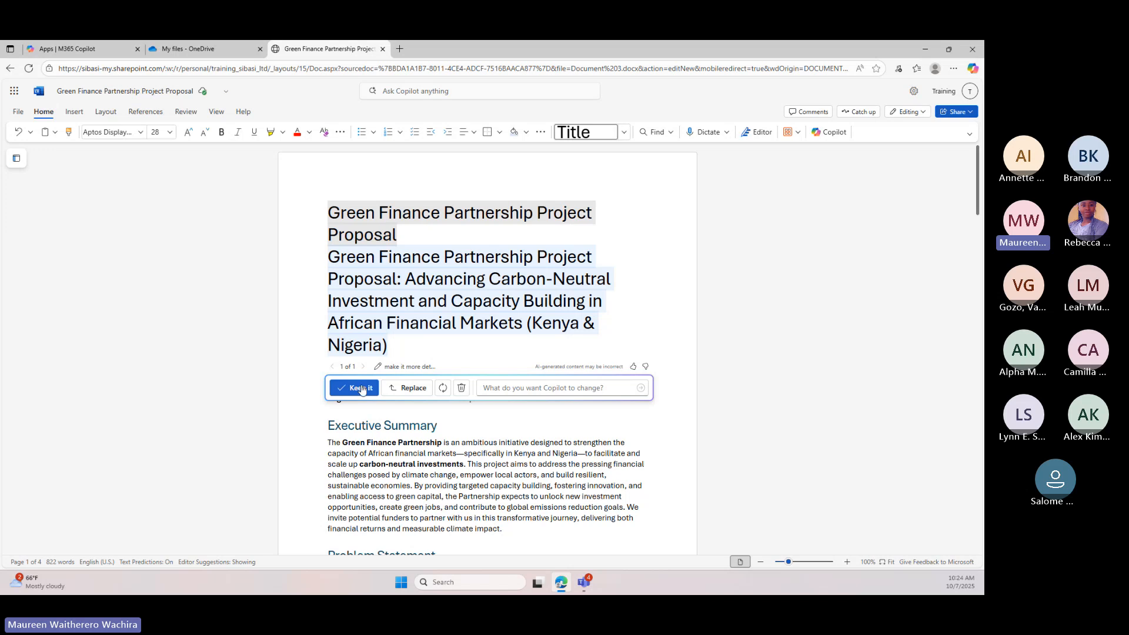
pyautogui.click(395, 389)
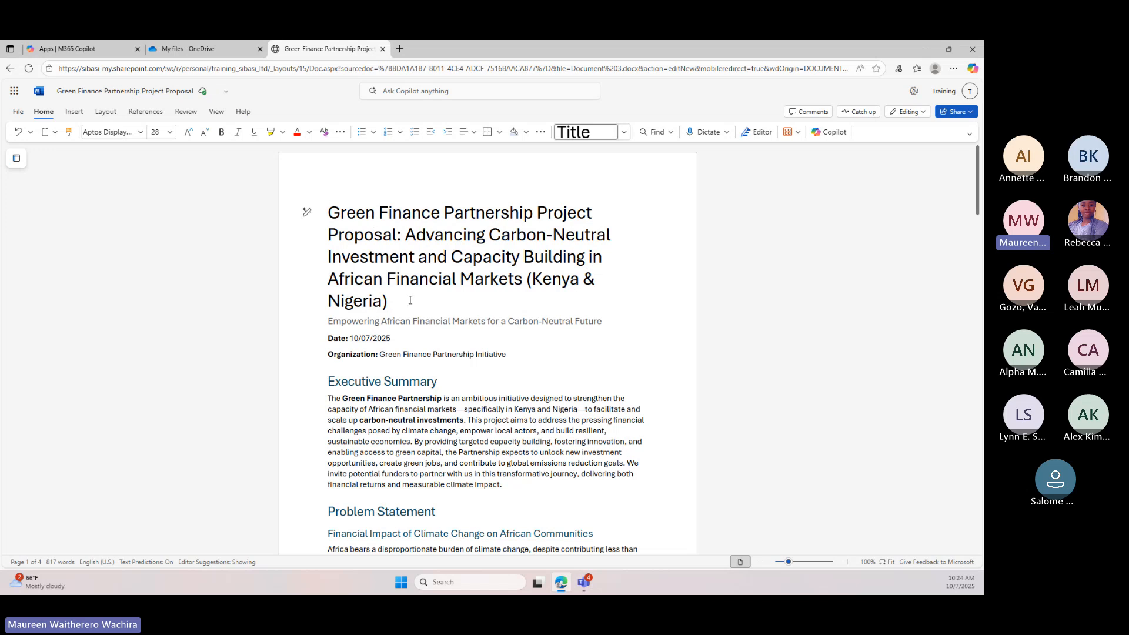
# Have Copilot visualize the three climate impact bullets in the Problem Statement section as a table
pyautogui.scroll(-2, 519, 339)
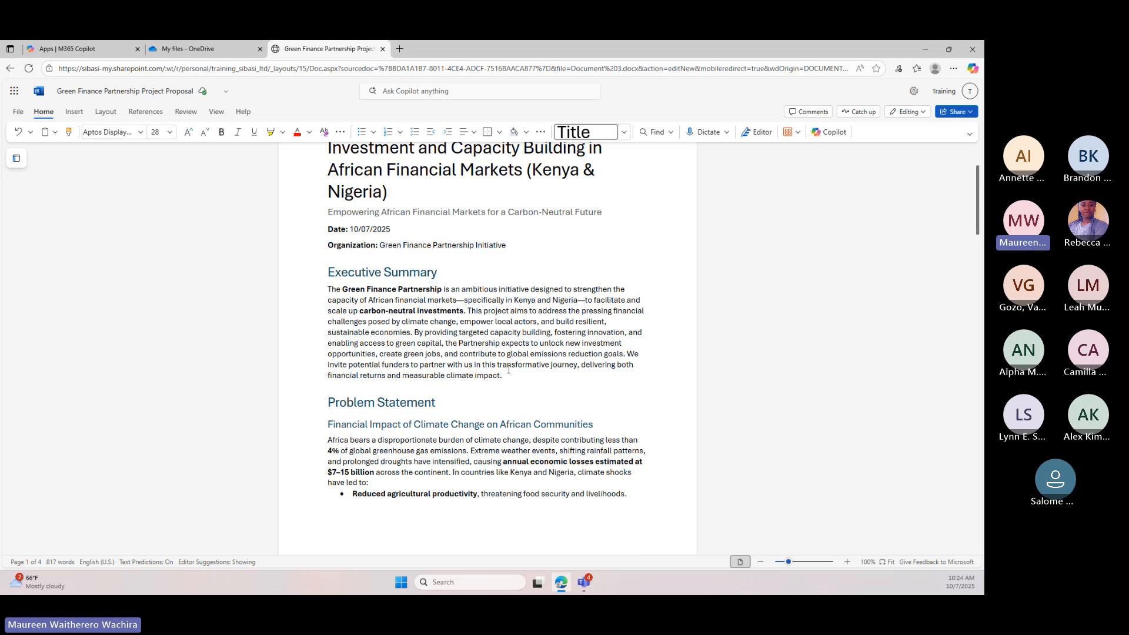
pyautogui.moveTo(507, 375); pyautogui.dragTo(322, 269)
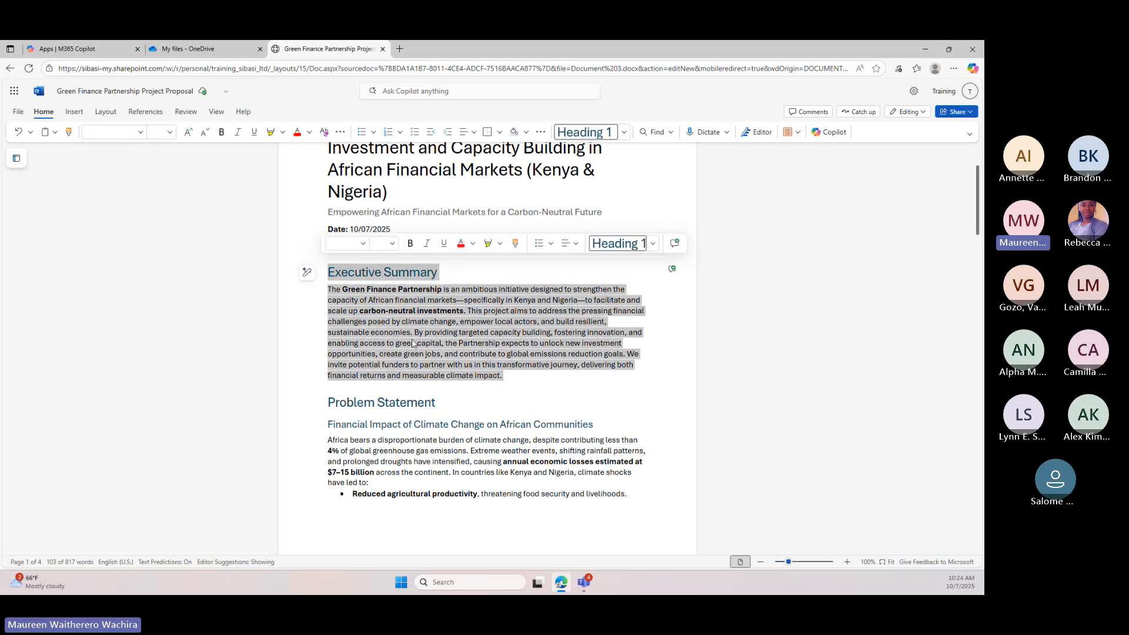
pyautogui.scroll(-2, 413, 344)
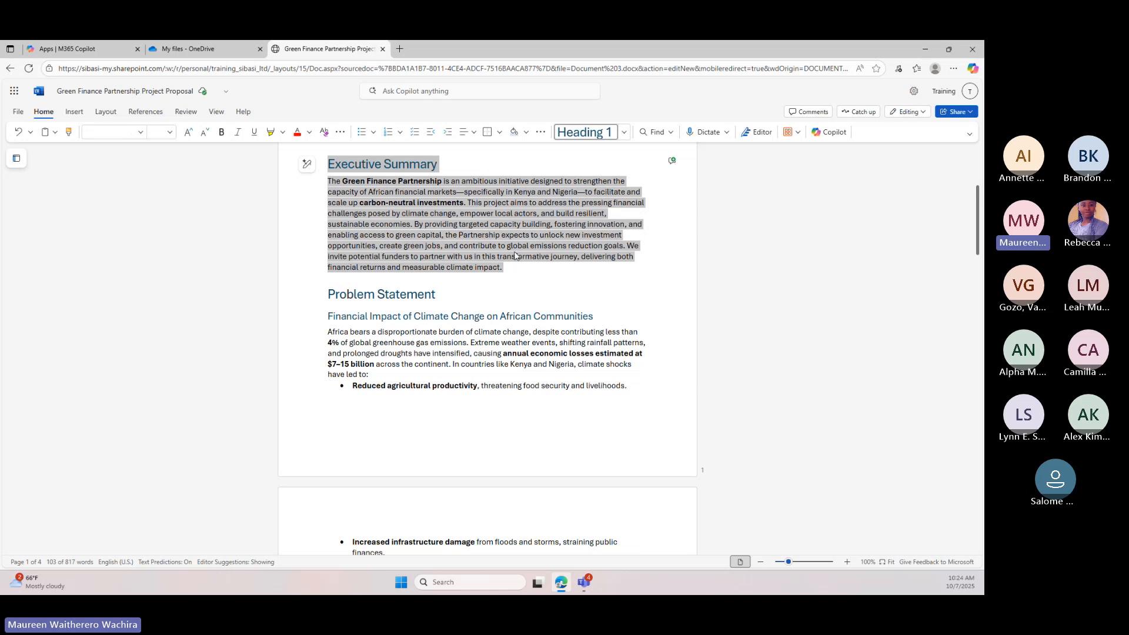
pyautogui.scroll(1, 516, 257)
pyautogui.scroll(-4, 476, 316)
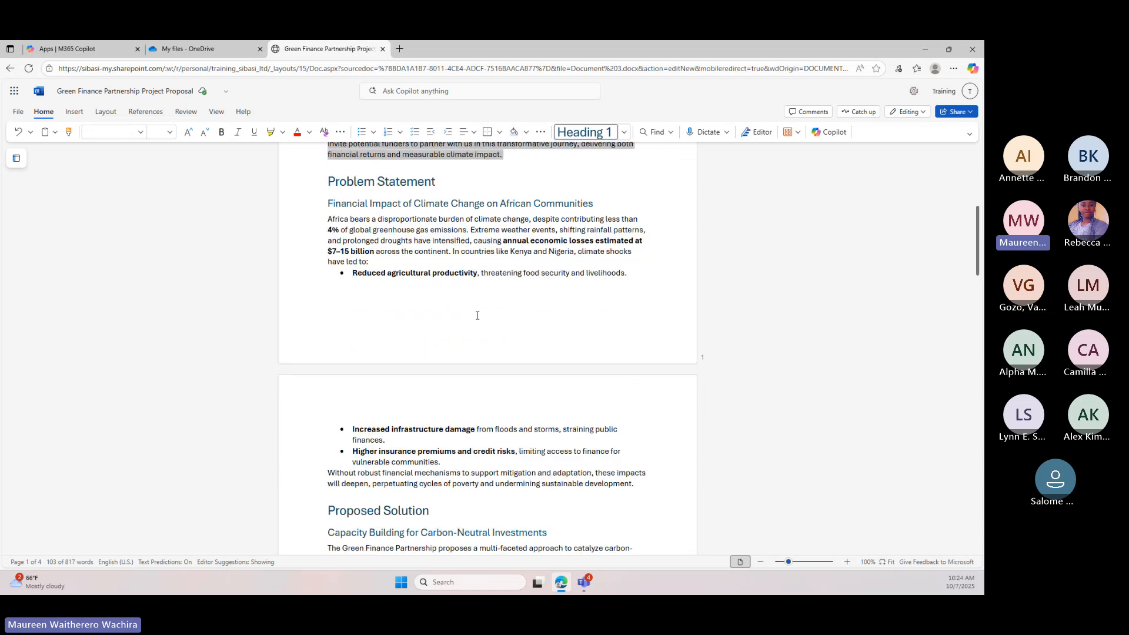
pyautogui.scroll(1, 498, 391)
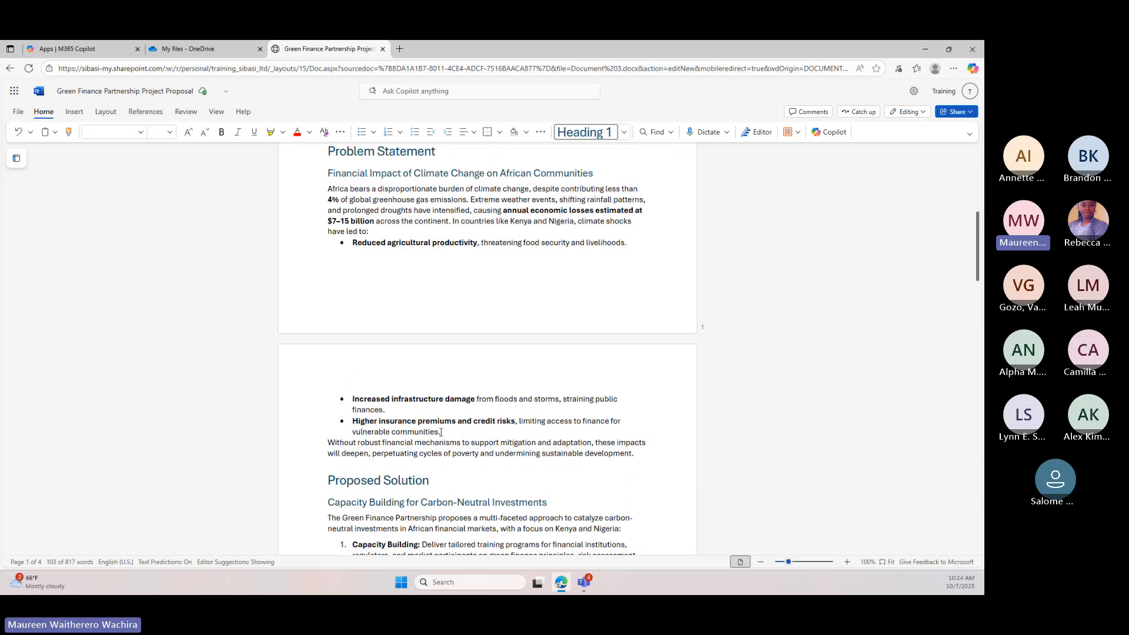
pyautogui.moveTo(441, 433); pyautogui.dragTo(304, 246)
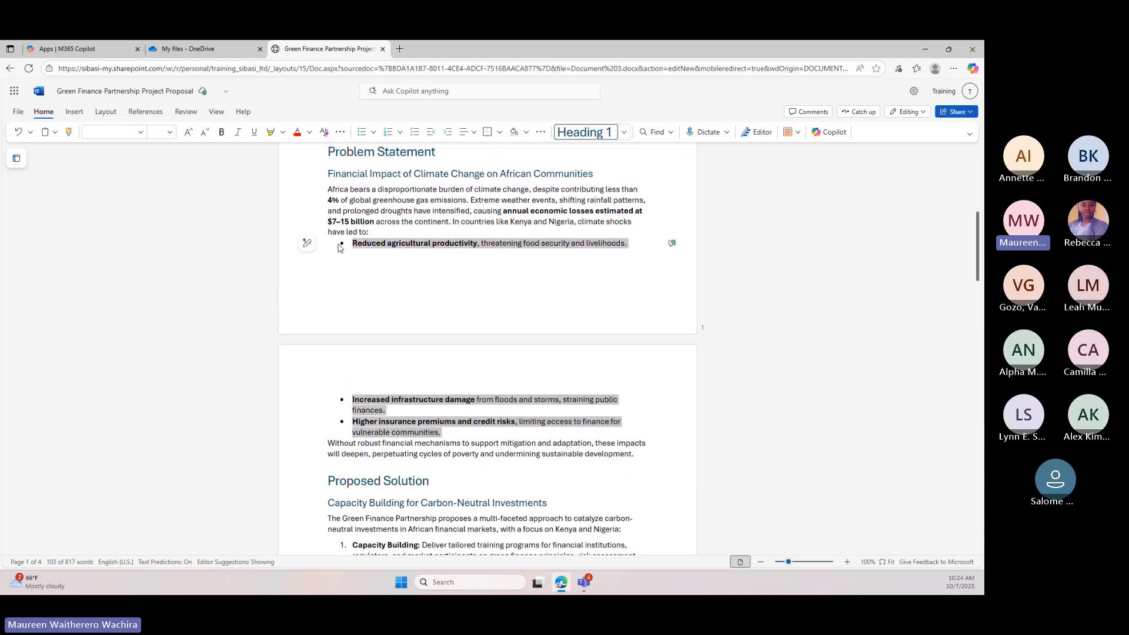
pyautogui.click(304, 245)
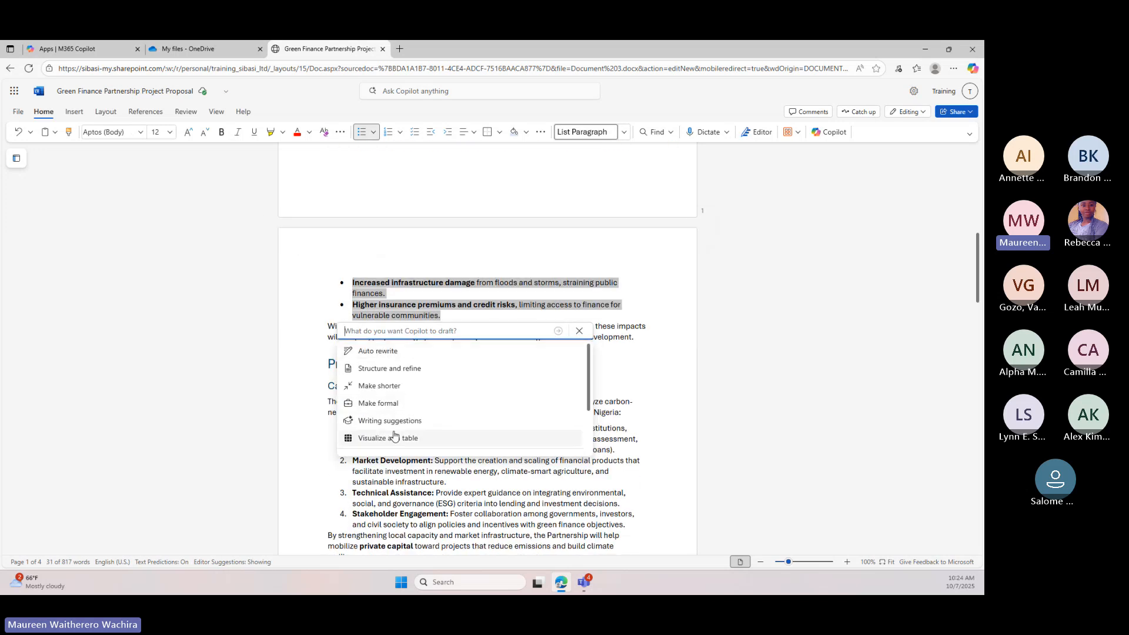
pyautogui.scroll(2, 436, 297)
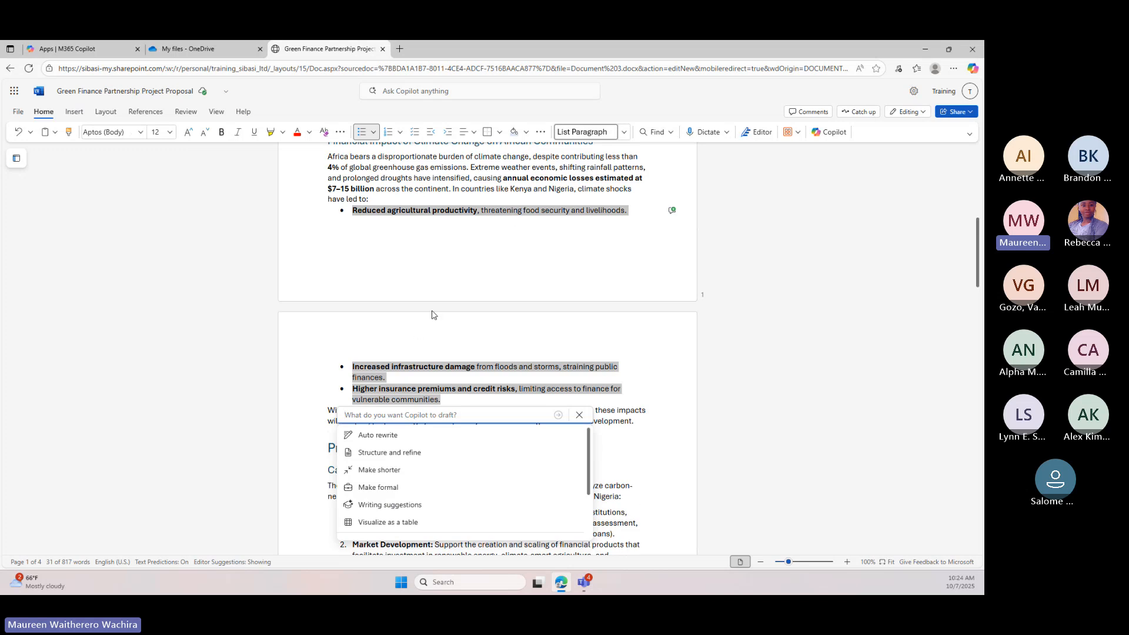
pyautogui.scroll(-2, 418, 442)
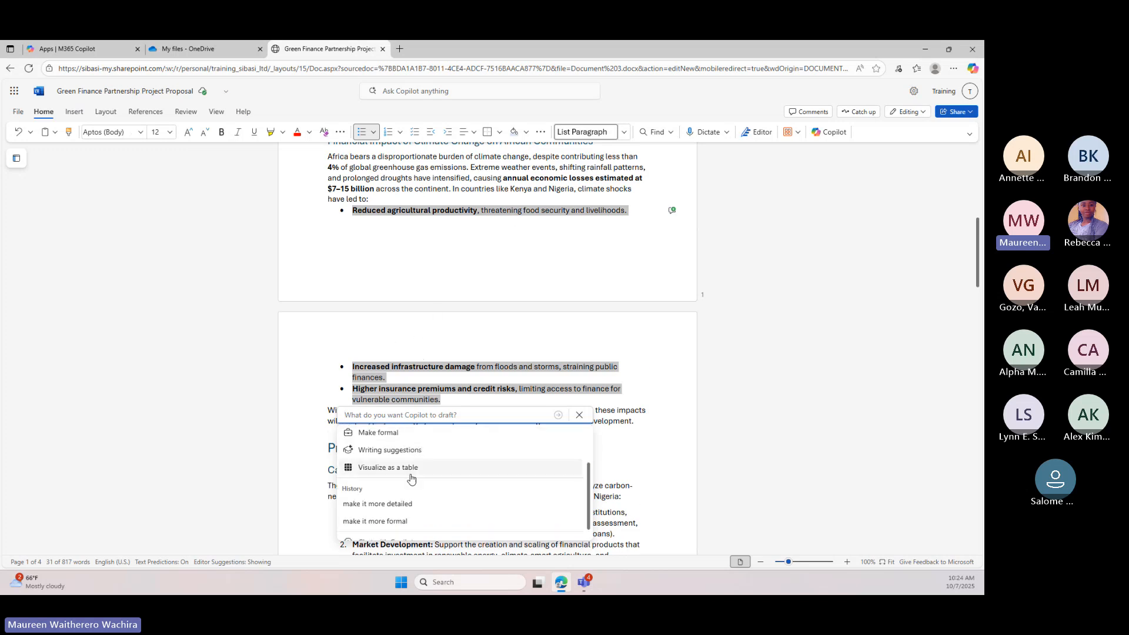
pyautogui.scroll(1, 412, 480)
pyautogui.click(391, 515)
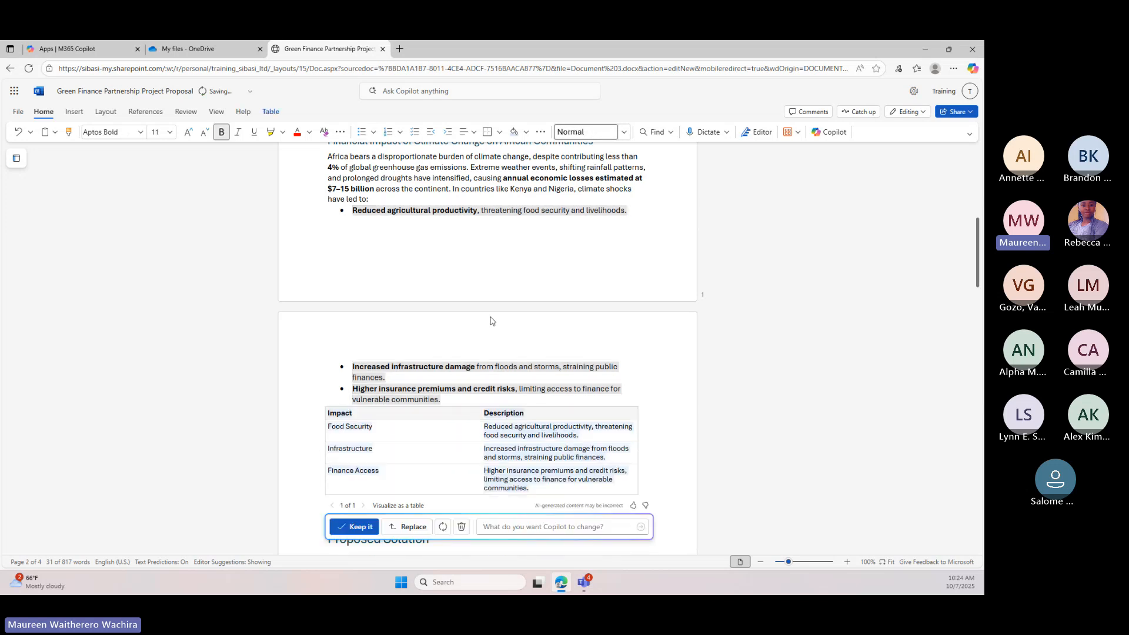
# Compare the generated impact table with its source bullets and keep it below them in the document
pyautogui.scroll(-2, 423, 280)
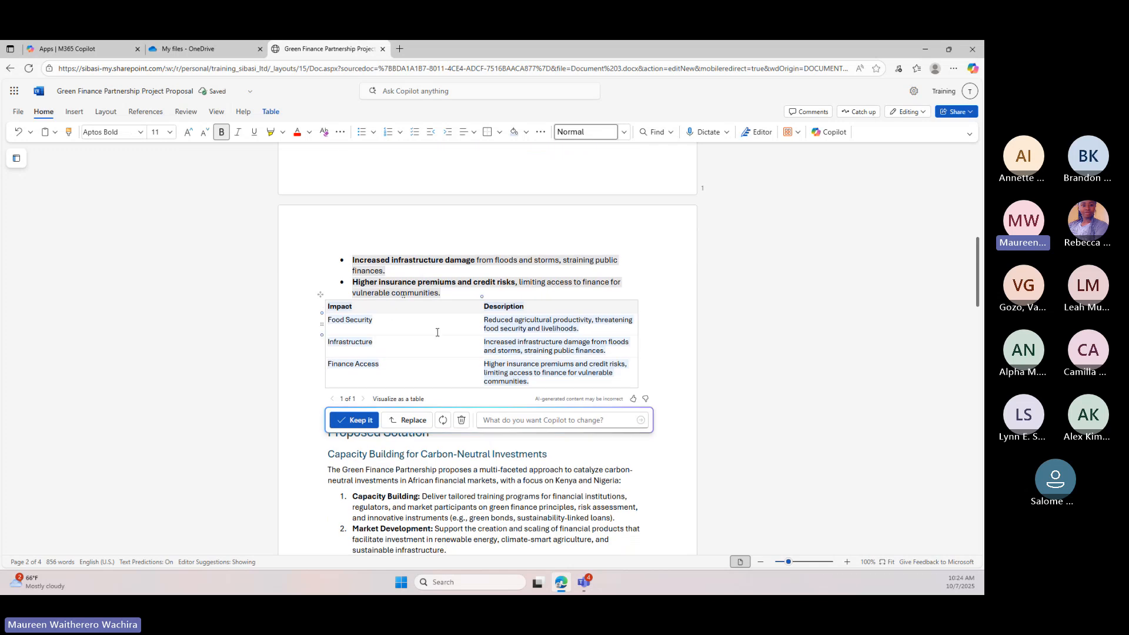
pyautogui.scroll(1, 437, 332)
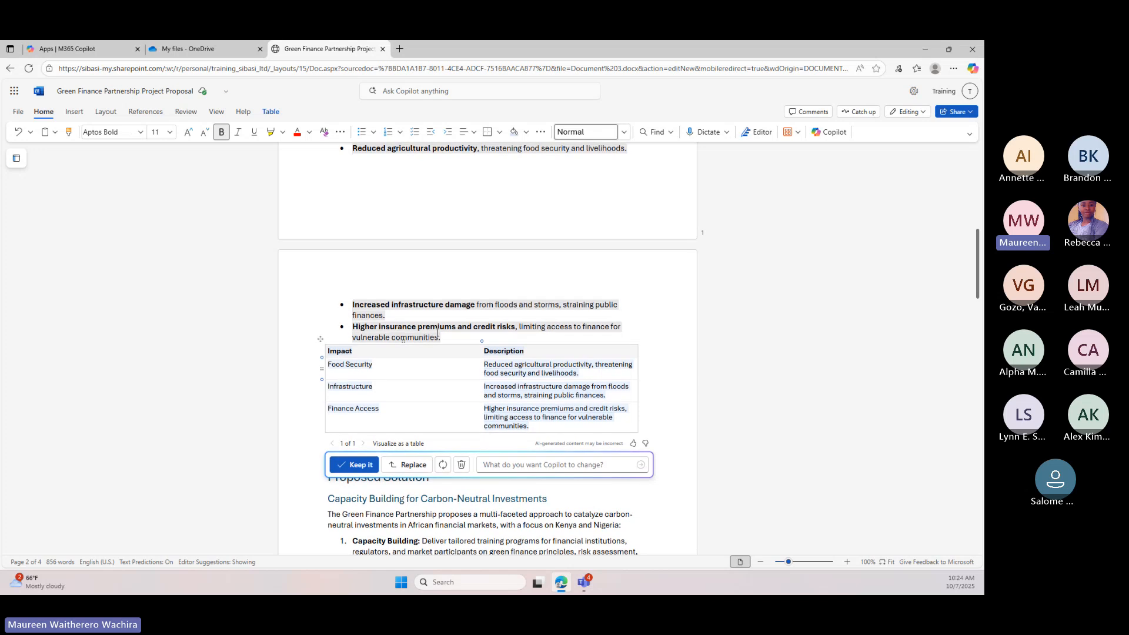
pyautogui.scroll(-4, 397, 371)
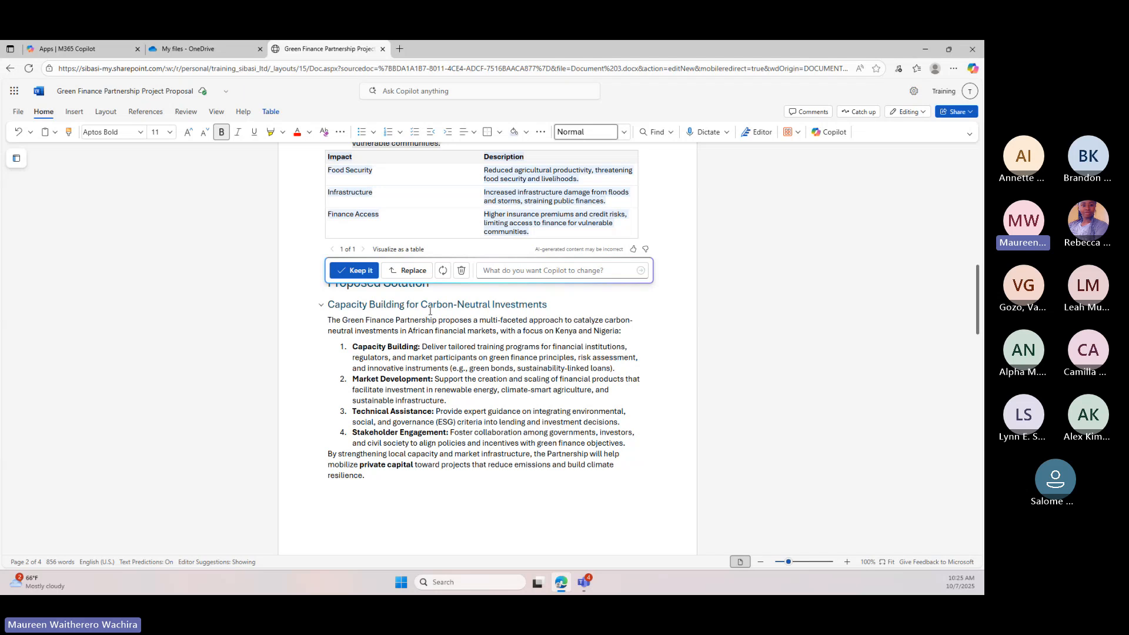
pyautogui.click(356, 271)
pyautogui.scroll(2, 434, 327)
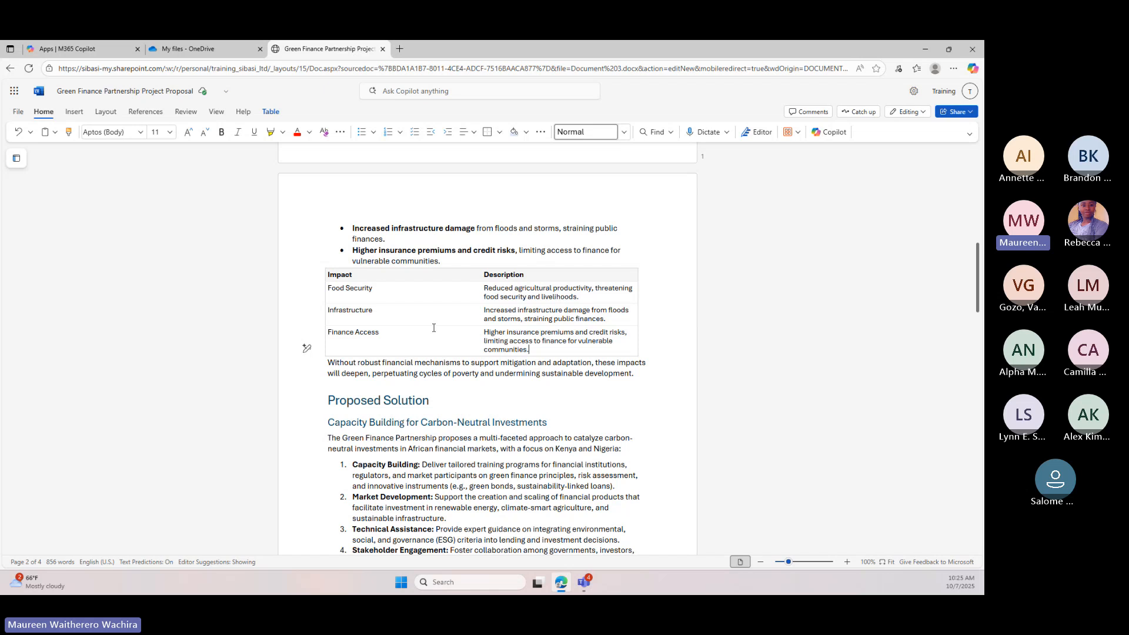
pyautogui.scroll(2, 329, 364)
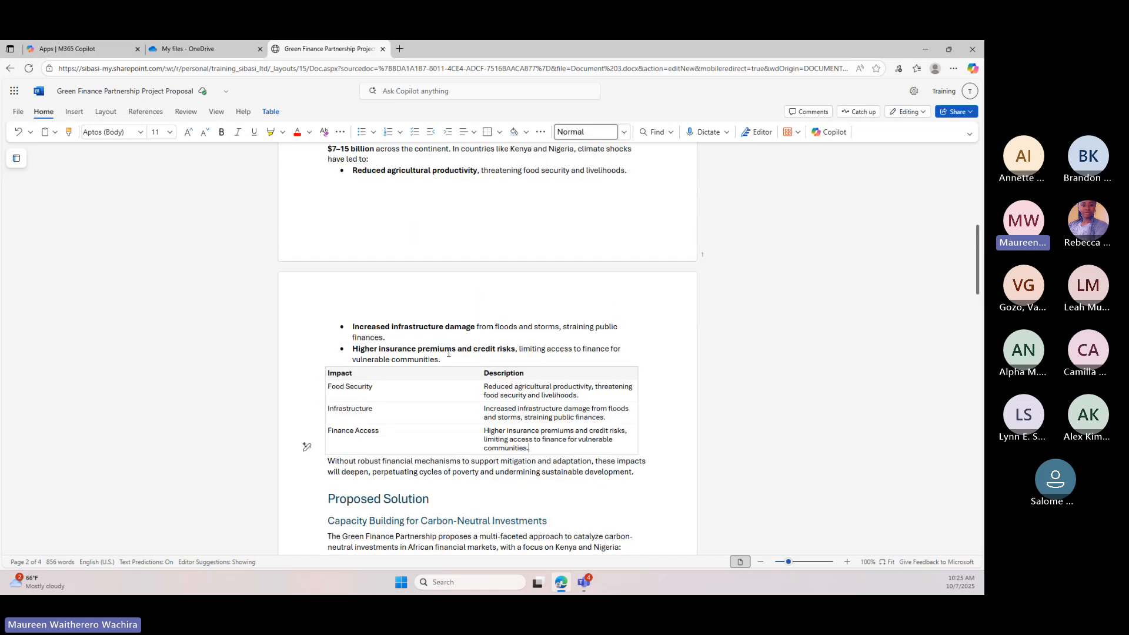
pyautogui.moveTo(441, 360); pyautogui.dragTo(366, 171)
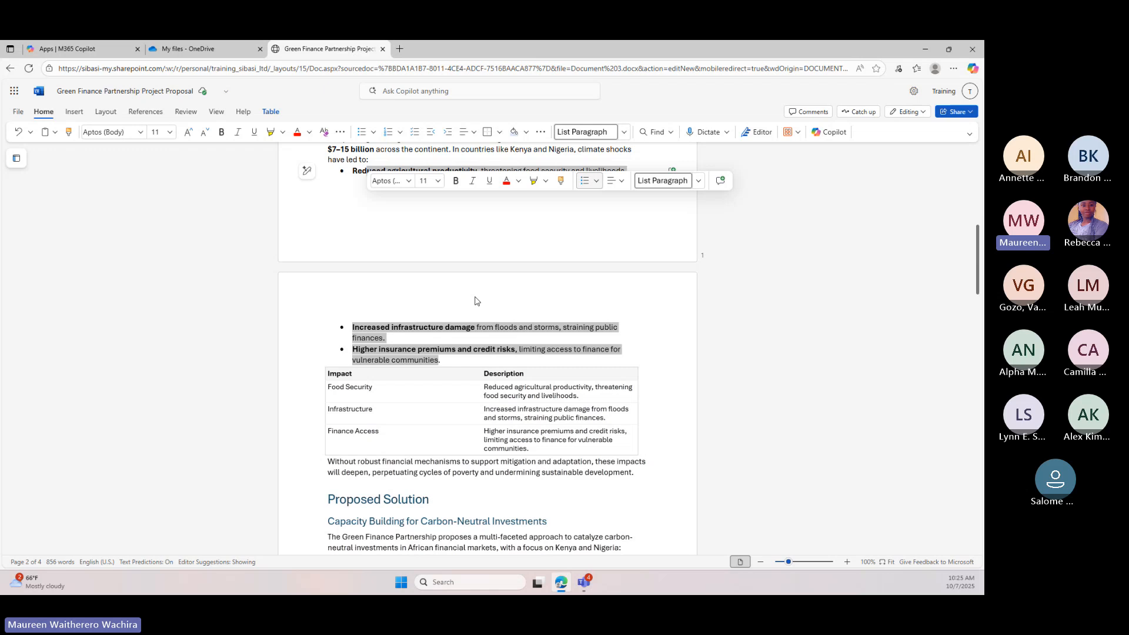
pyautogui.click(490, 372)
pyautogui.scroll(8, 488, 329)
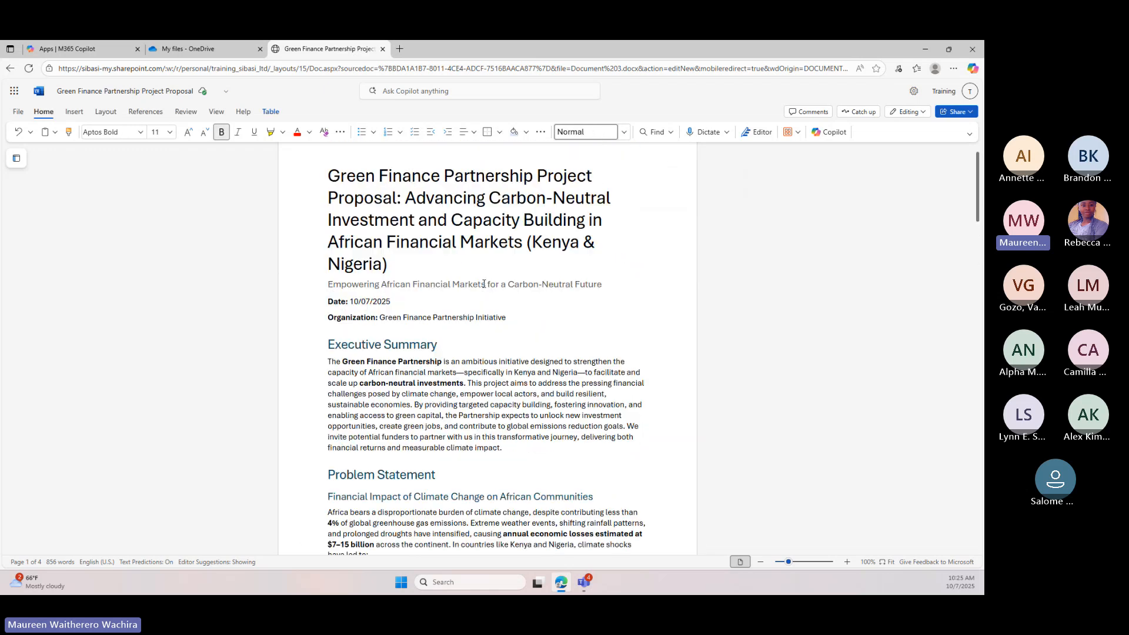
pyautogui.scroll(1, 483, 284)
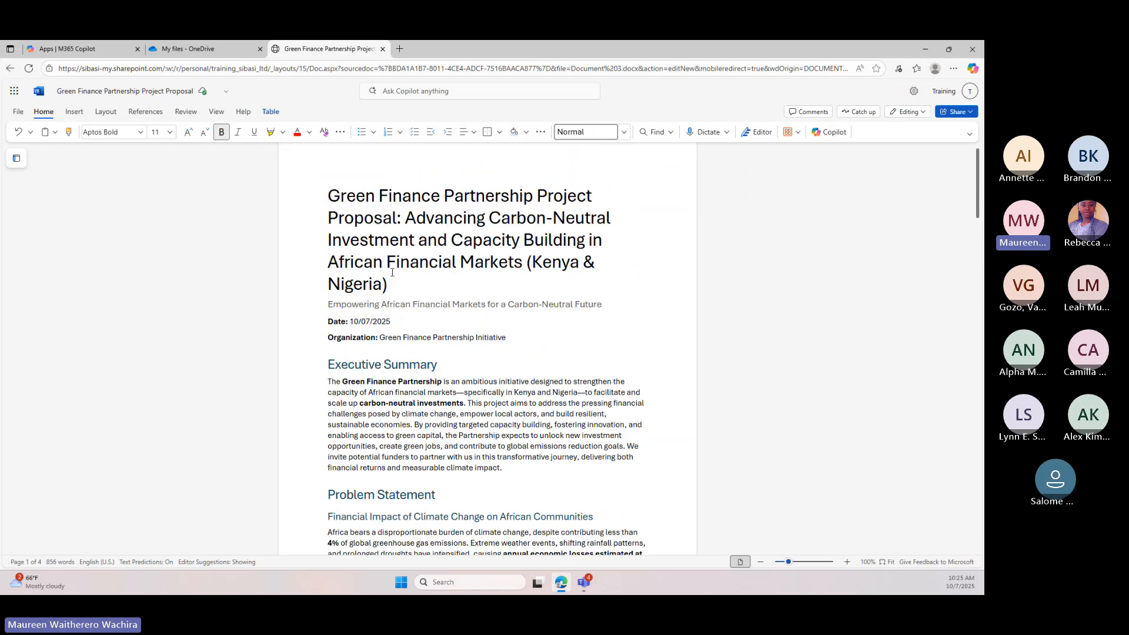
pyautogui.scroll(-3, 455, 323)
pyautogui.scroll(-15, 450, 316)
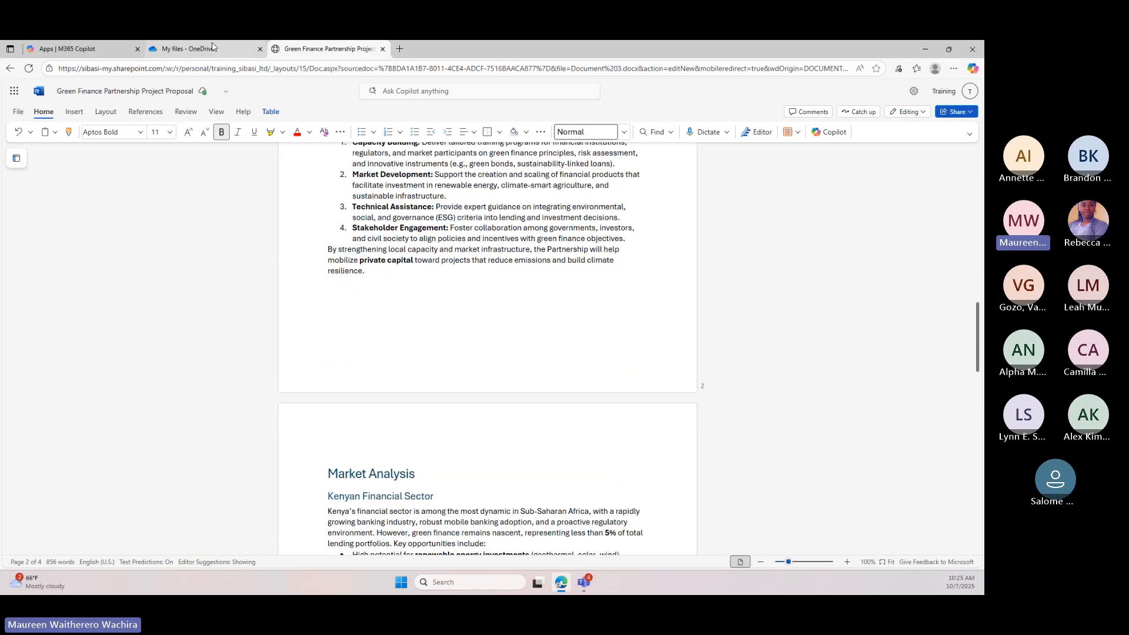
pyautogui.moveTo(174, 49)
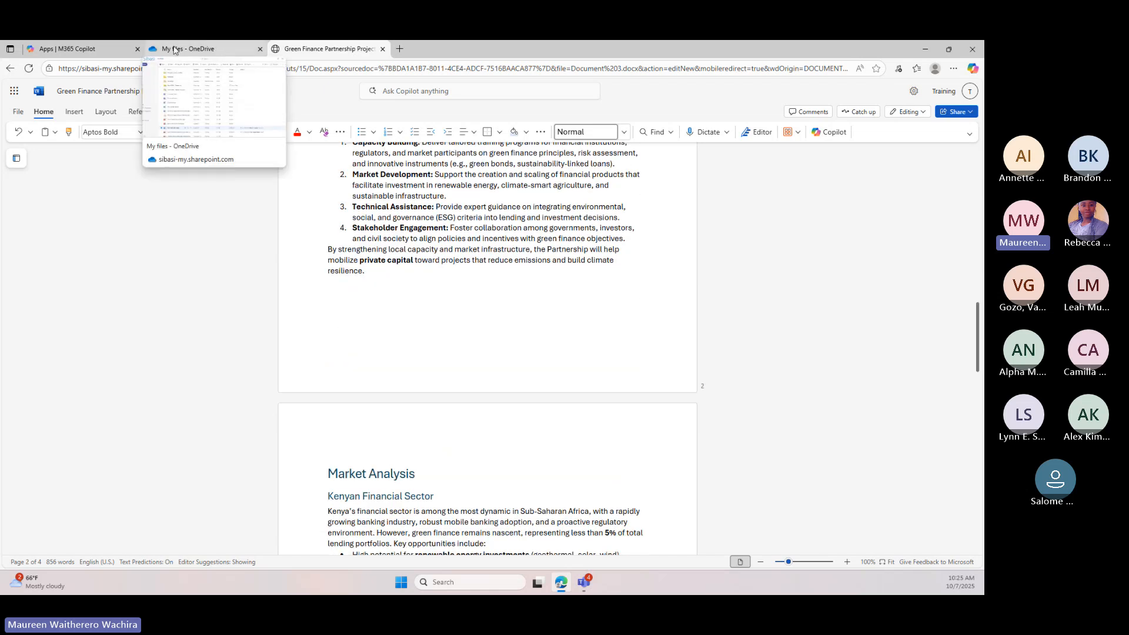
pyautogui.click(174, 50)
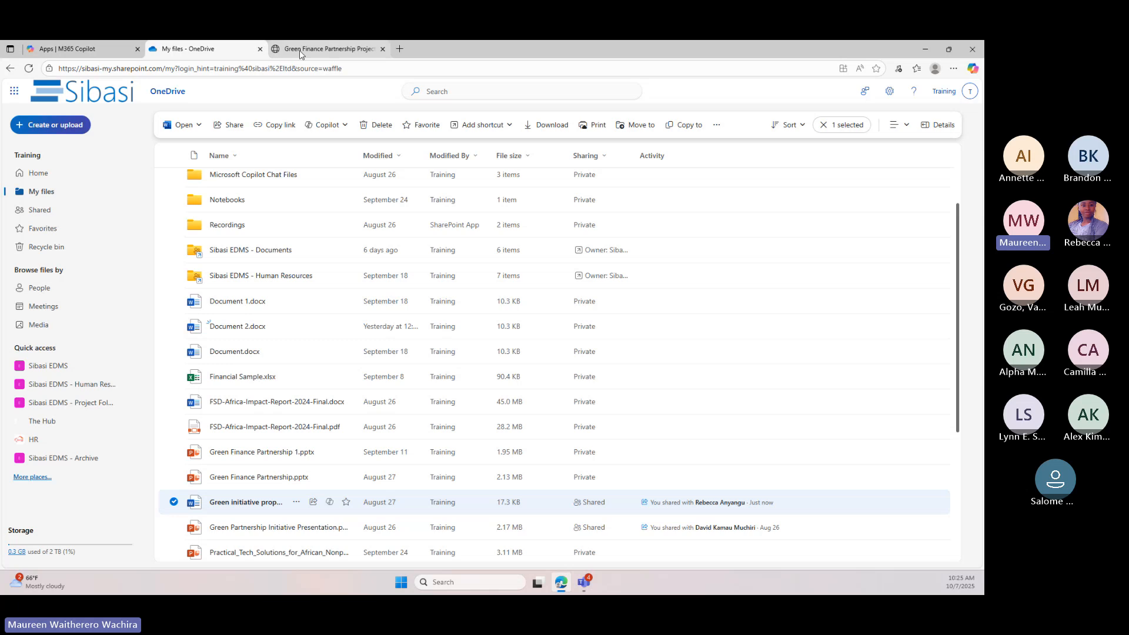
pyautogui.click(325, 49)
# Switch to Outlook through the Microsoft 365 apps and start a new email message
pyautogui.click(17, 96)
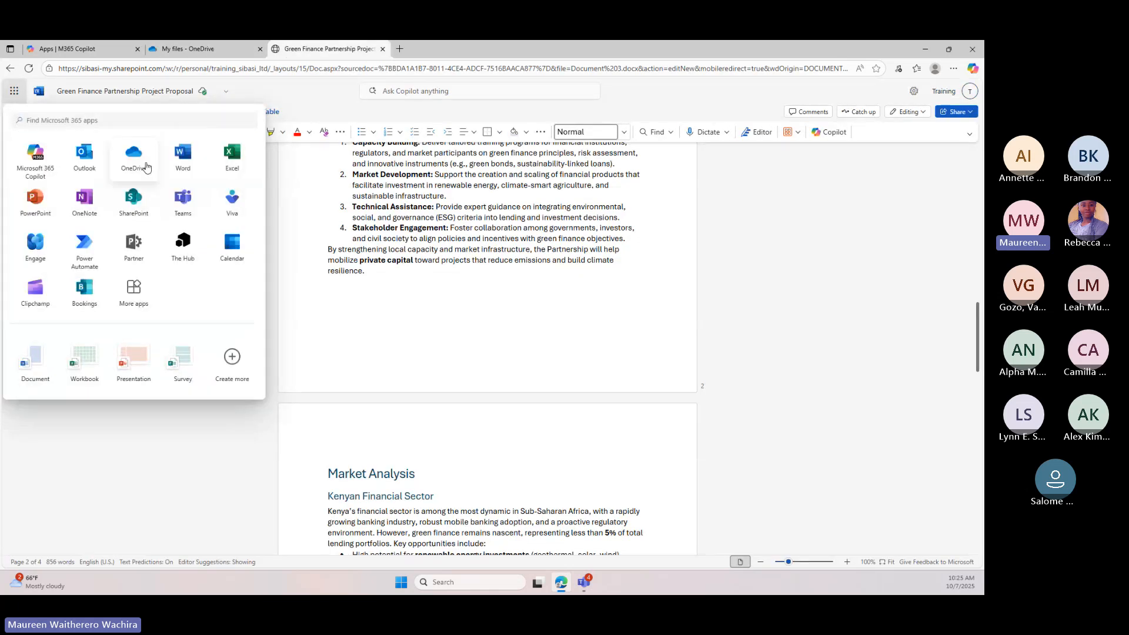
pyautogui.click(89, 159)
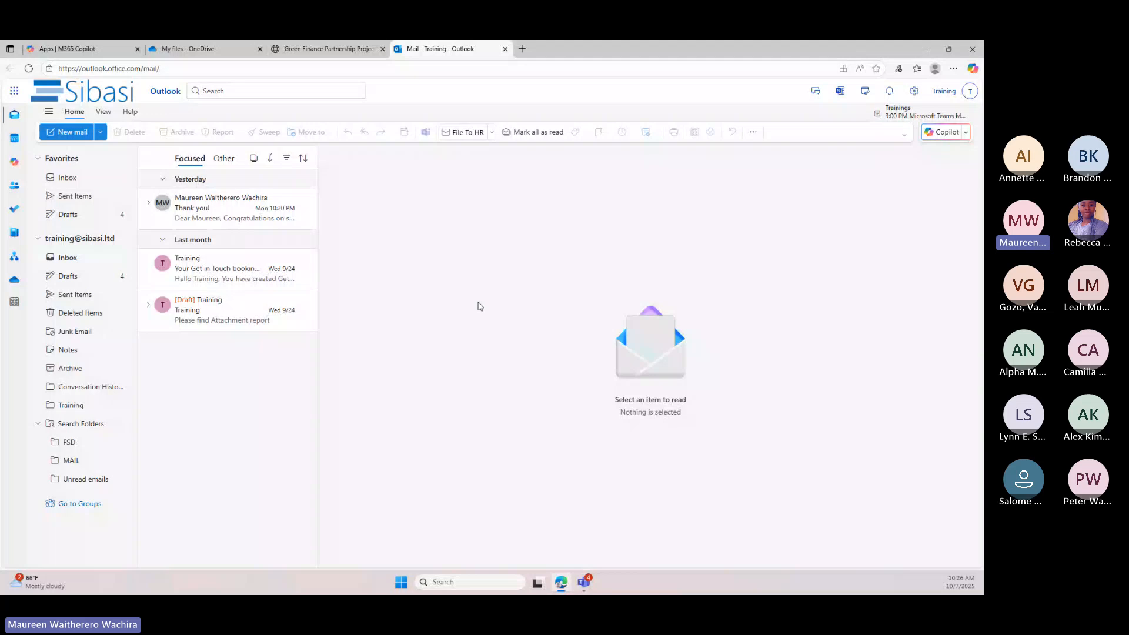
pyautogui.click(73, 133)
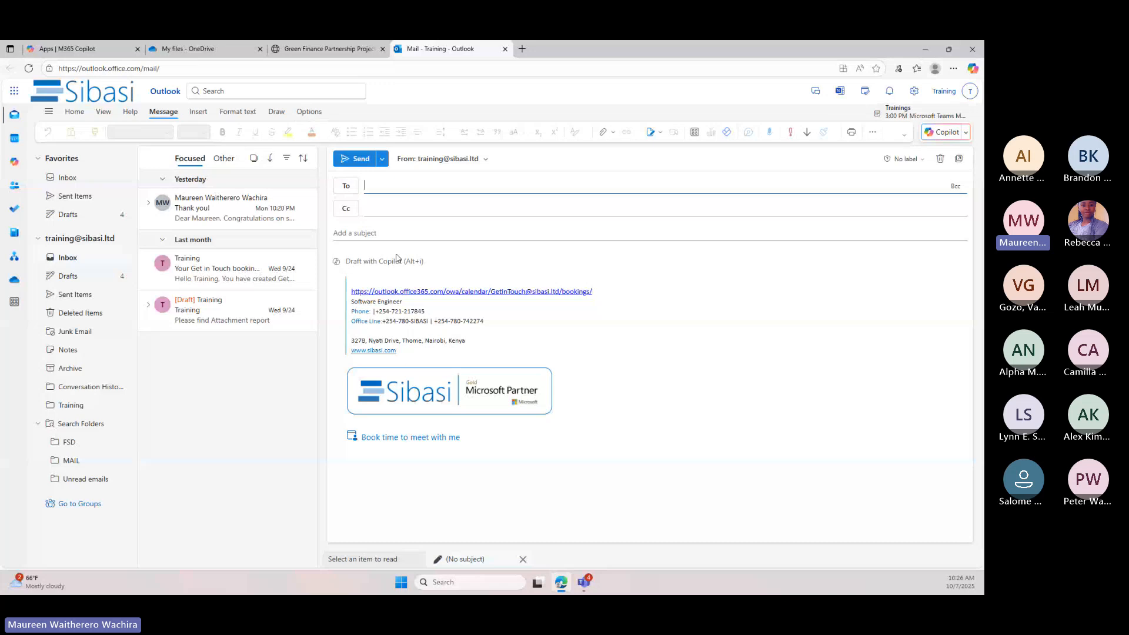
# Write a request in the new message's body asking to create a mail thanking a named person for coming to sibasi today
pyautogui.click(338, 266)
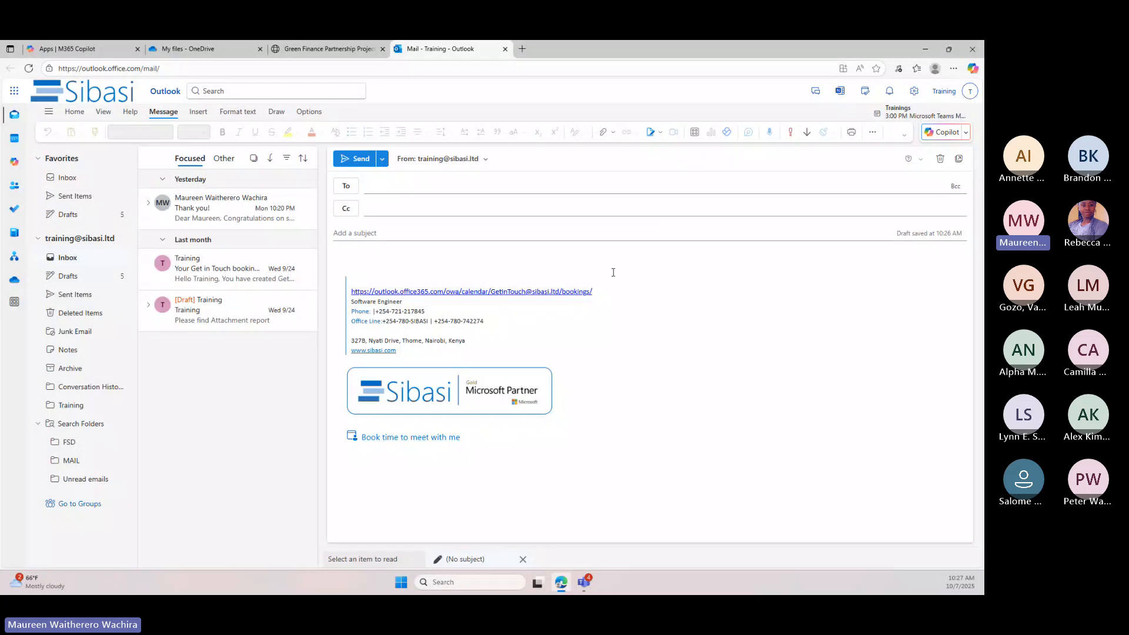
pyautogui.click(504, 271)
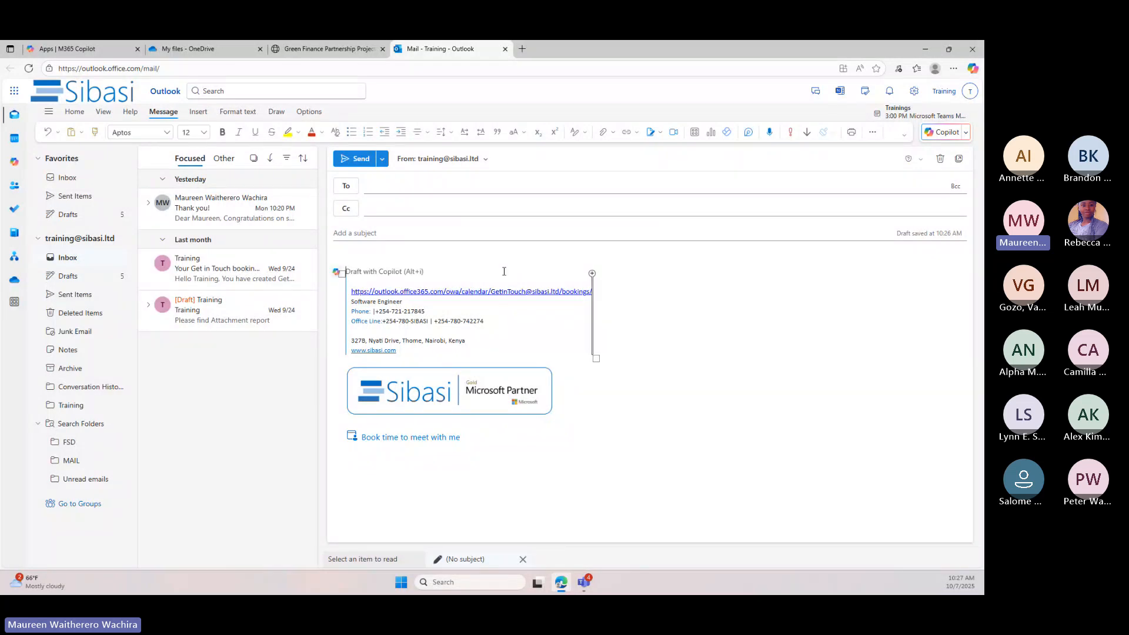
pyautogui.write('Create')
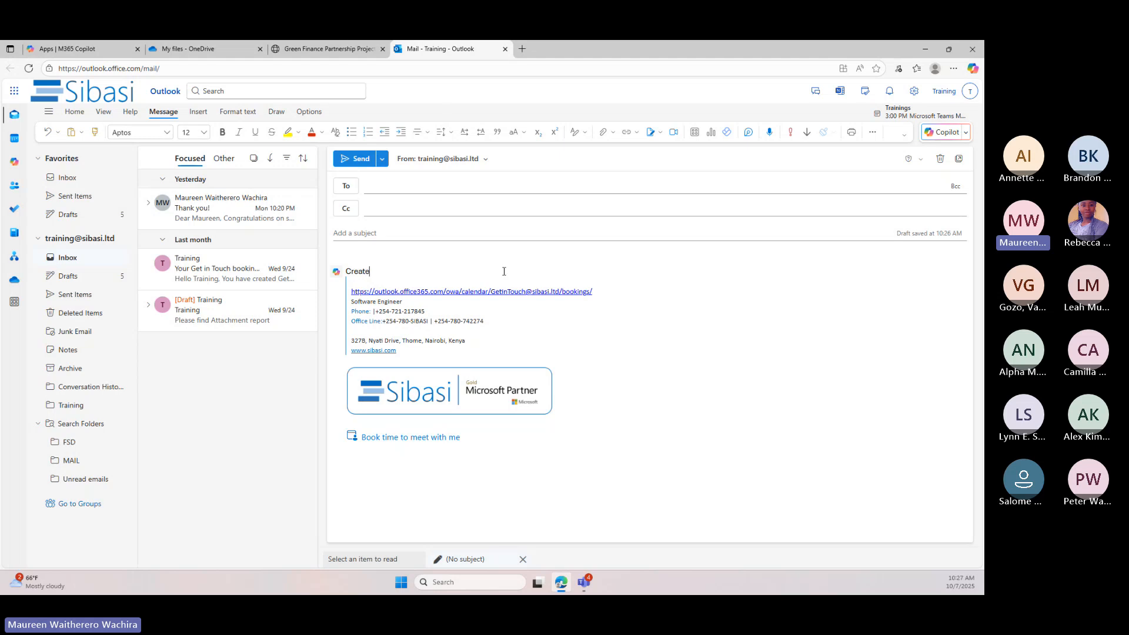
pyautogui.write(' mail mai')
pyautogui.write('l for me')
pyautogui.write(' thanking')
pyautogui.write(' rev')
pyautogui.write('becca')
pyautogui.write(' for')
pyautogui.write(' coming t')
pyautogui.write('o s')
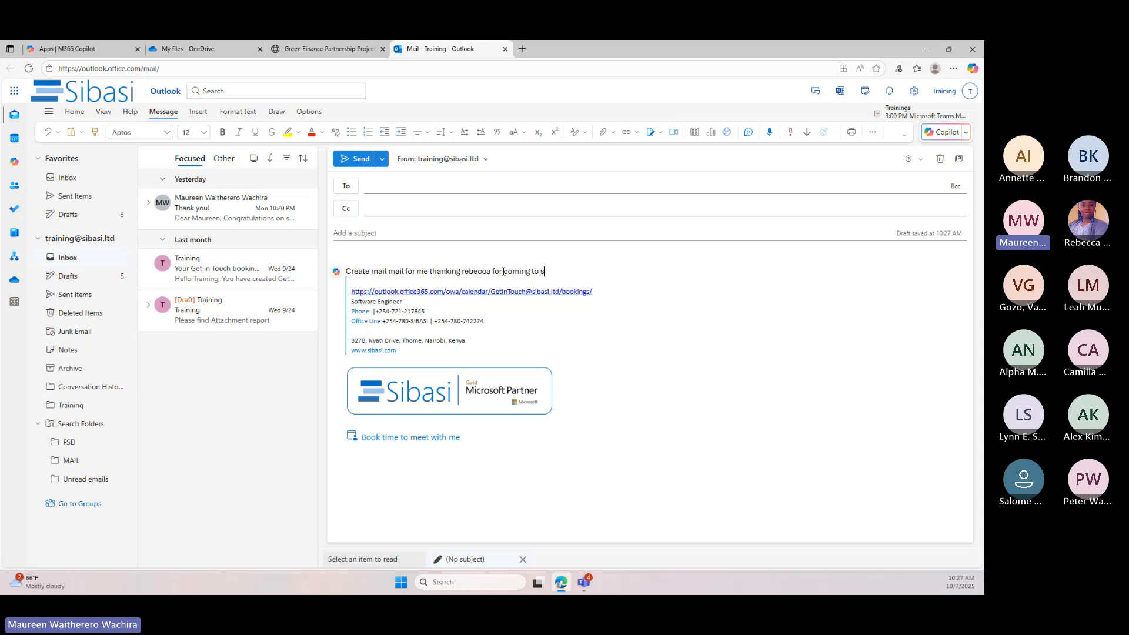
pyautogui.write('ibasi today')
pyautogui.press('Return')
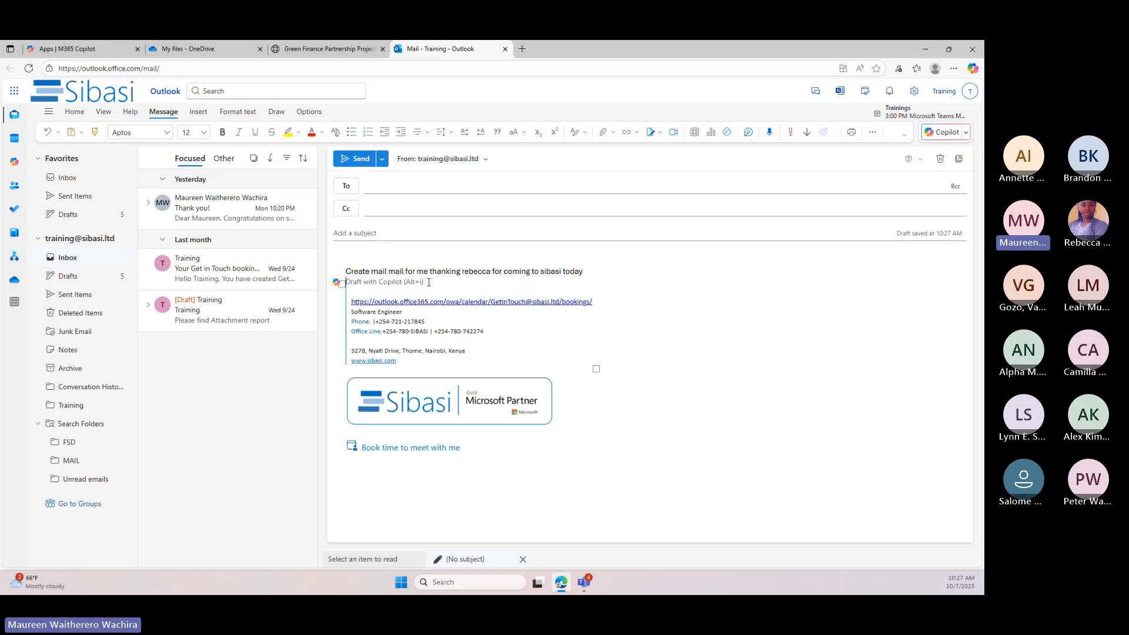
pyautogui.click(377, 271)
pyautogui.moveTo(586, 272); pyautogui.dragTo(350, 270)
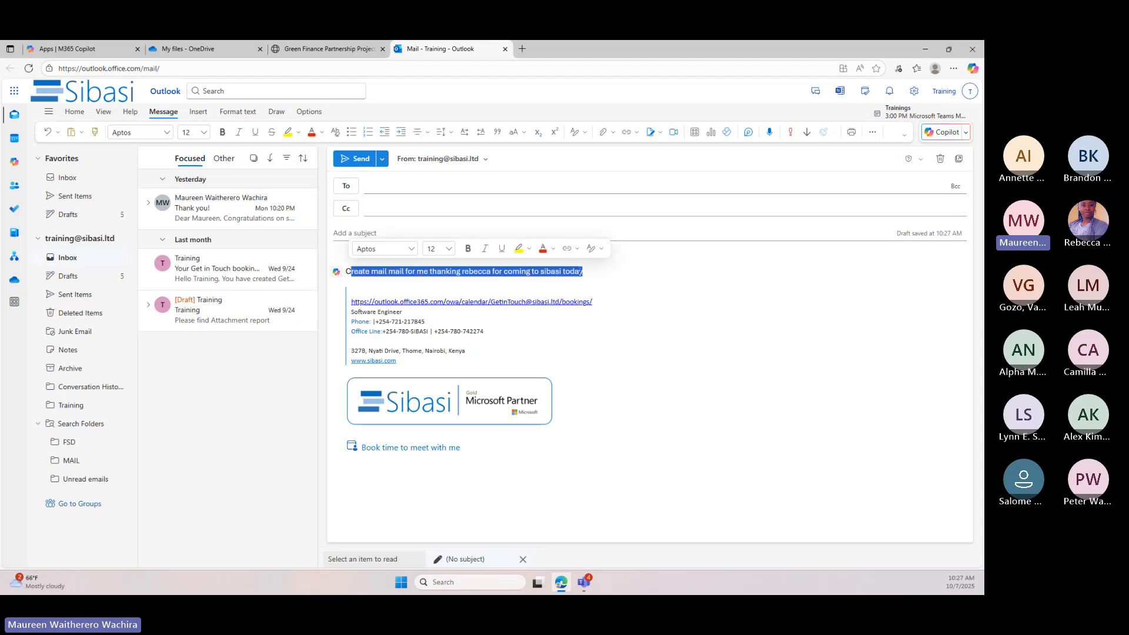
pyautogui.click(509, 290)
pyautogui.click(966, 137)
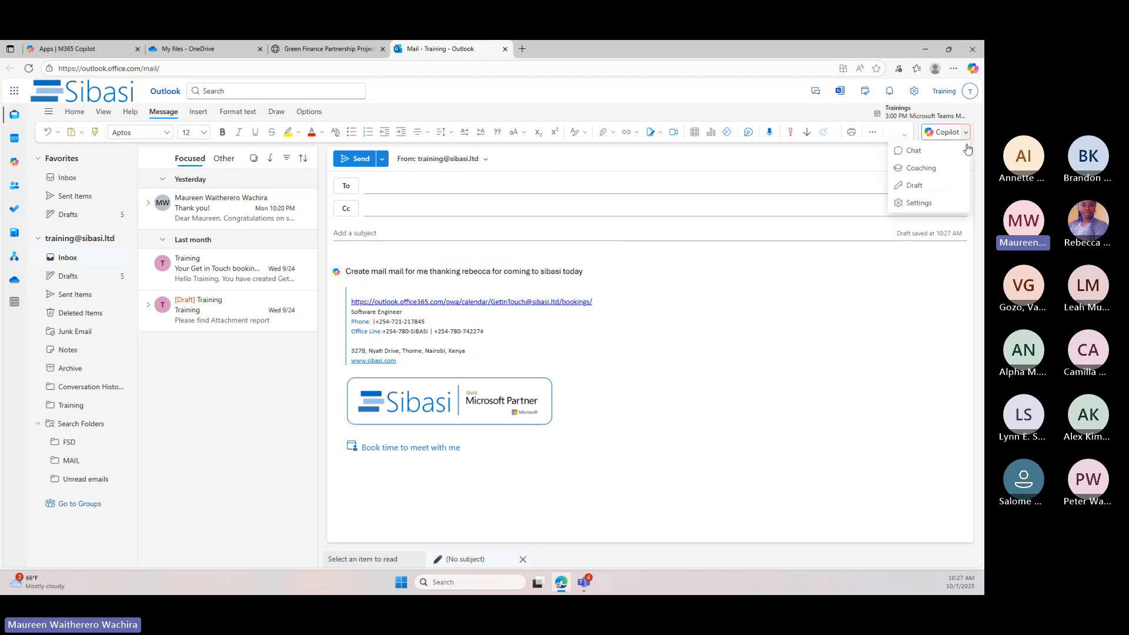
pyautogui.click(929, 154)
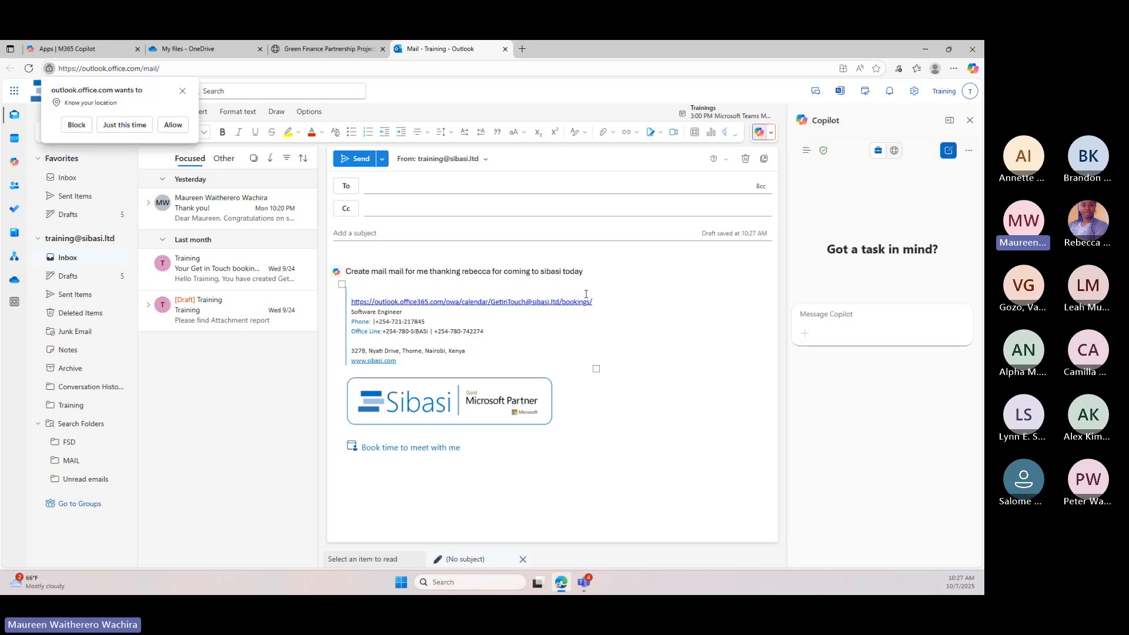
# Open the "Thank you!" email without the Copilot chat or location request in the way, and generate its Copilot summary
pyautogui.click(228, 269)
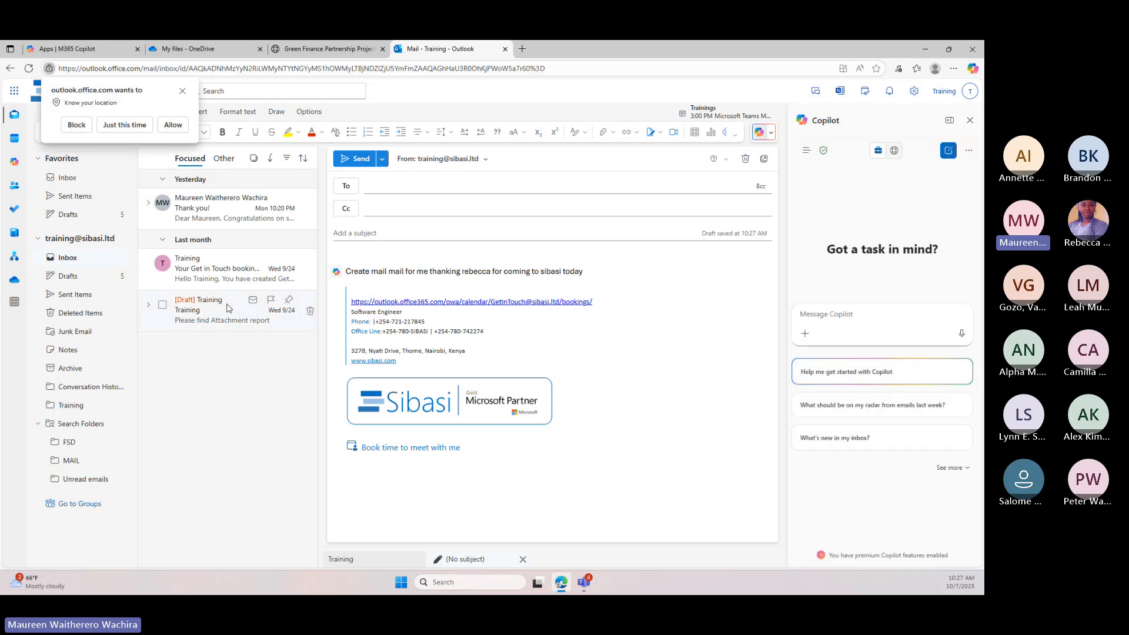
pyautogui.click(228, 212)
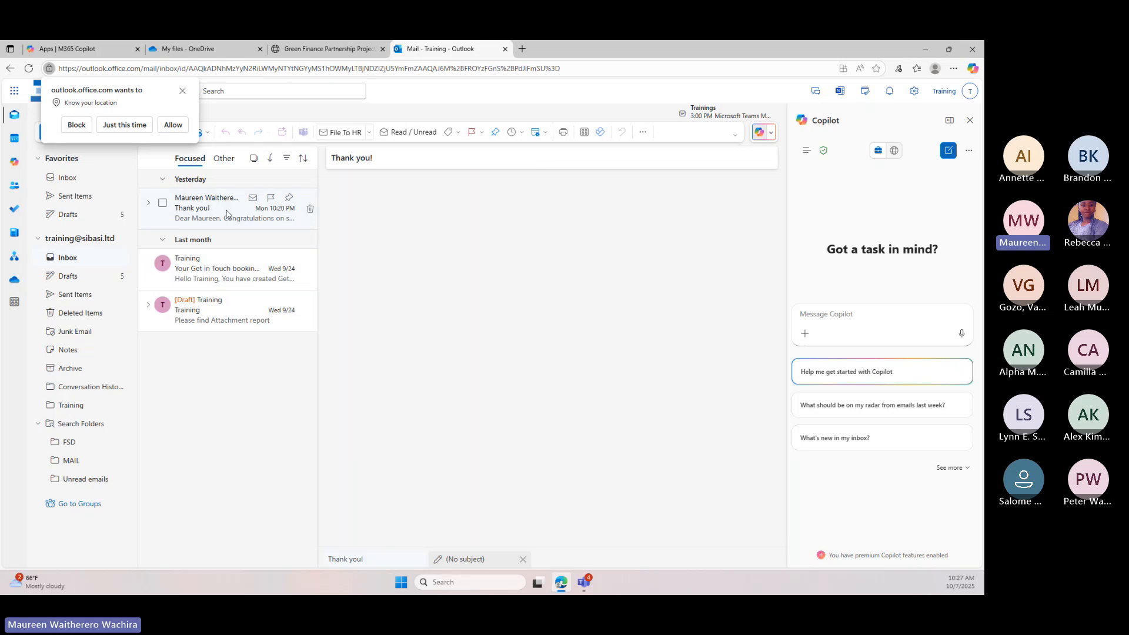
pyautogui.click(971, 119)
pyautogui.scroll(-10, 668, 408)
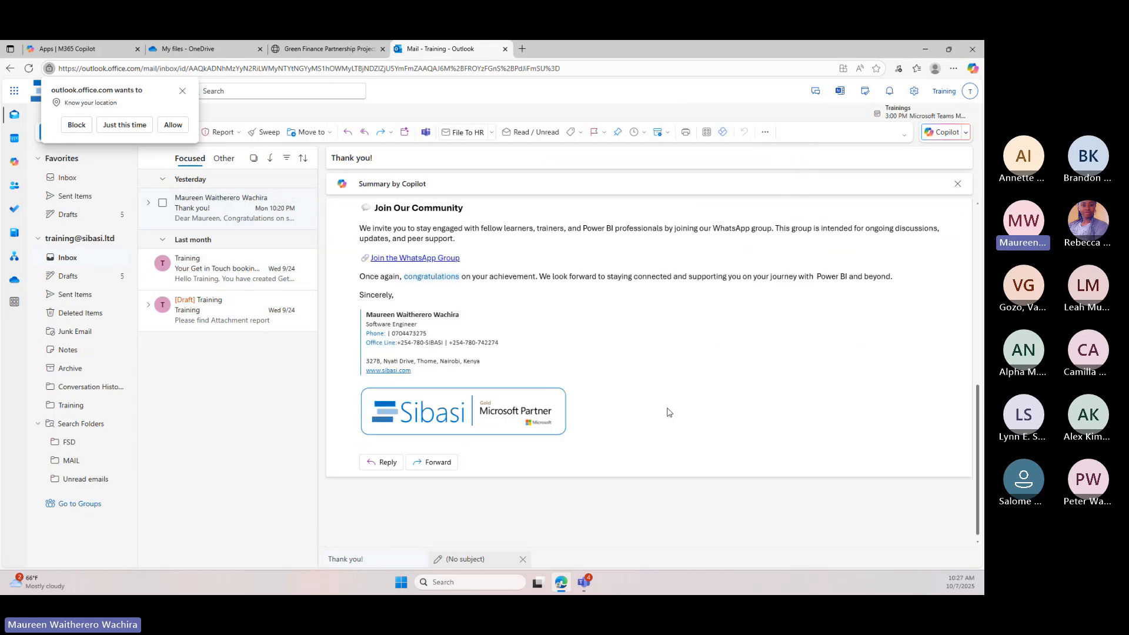
pyautogui.scroll(10, 668, 407)
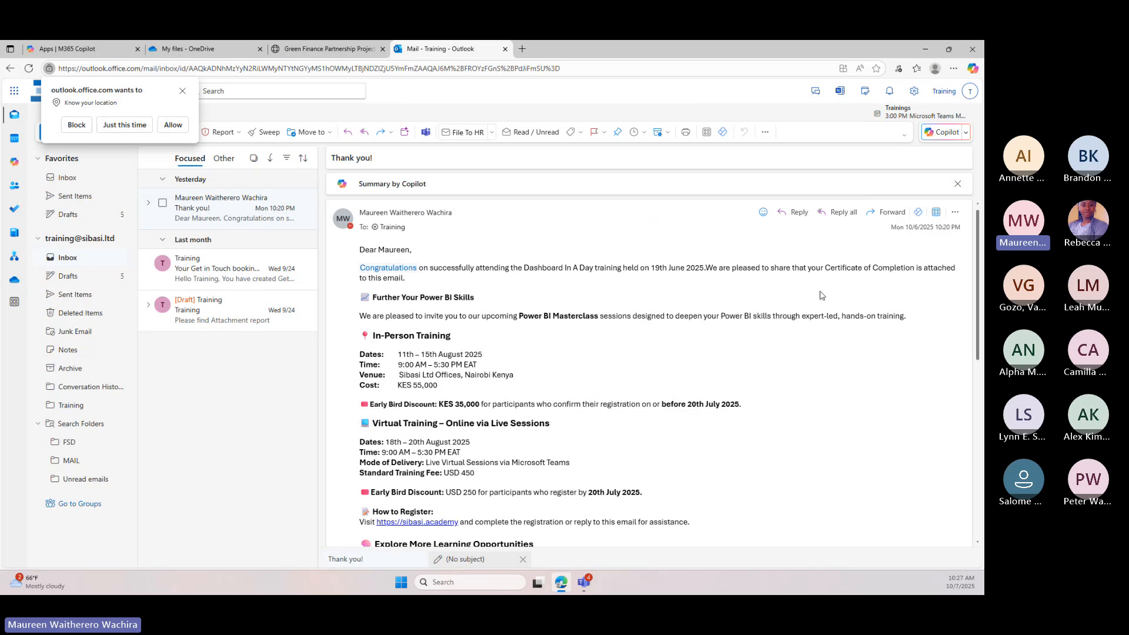
pyautogui.click(182, 91)
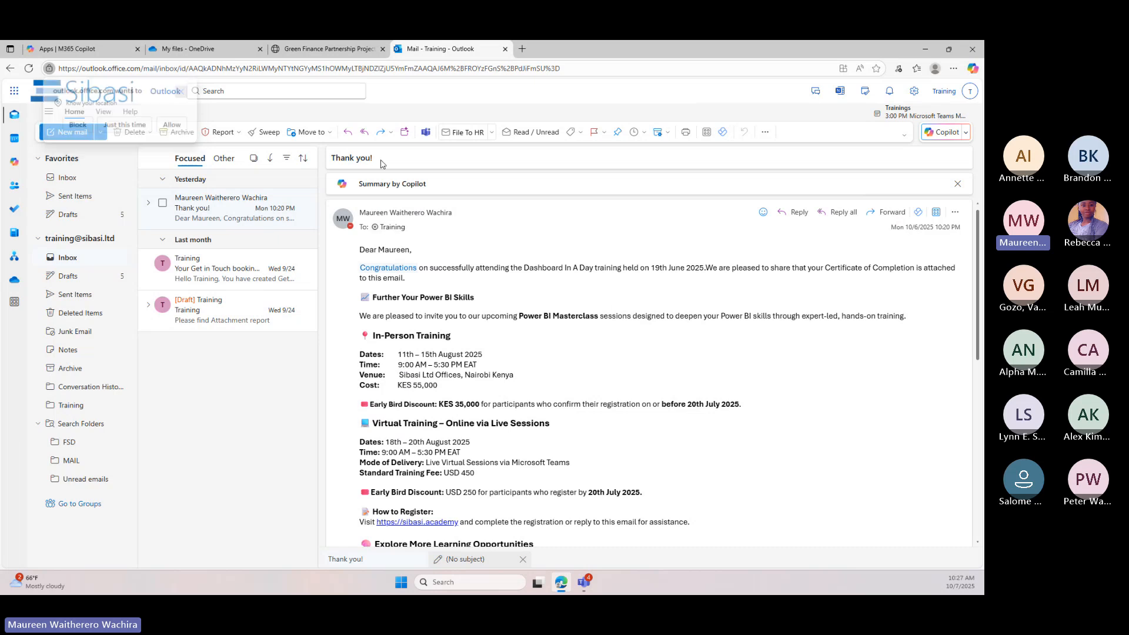
pyautogui.click(406, 184)
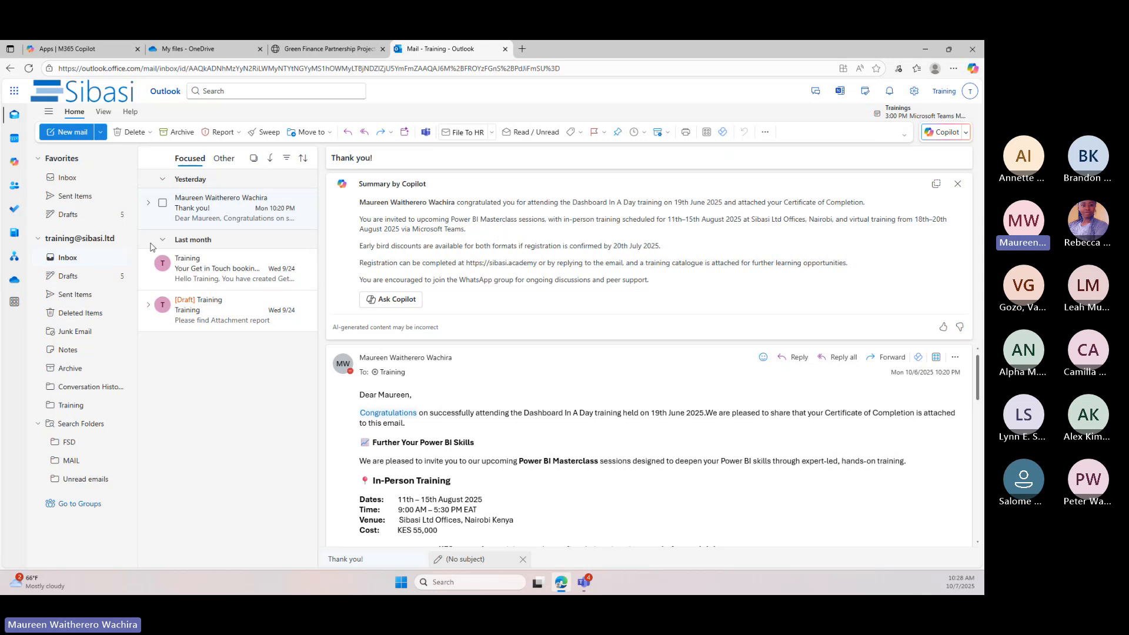
# Open the Training conversation in the inbox and delete its unsent draft reply
pyautogui.click(224, 310)
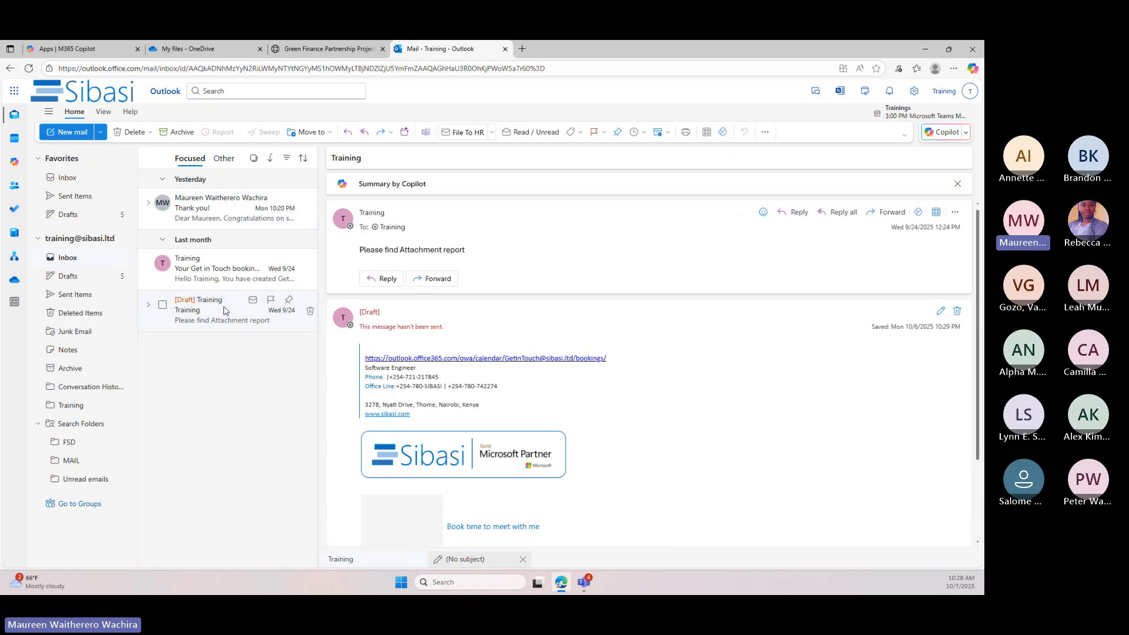
pyautogui.click(235, 269)
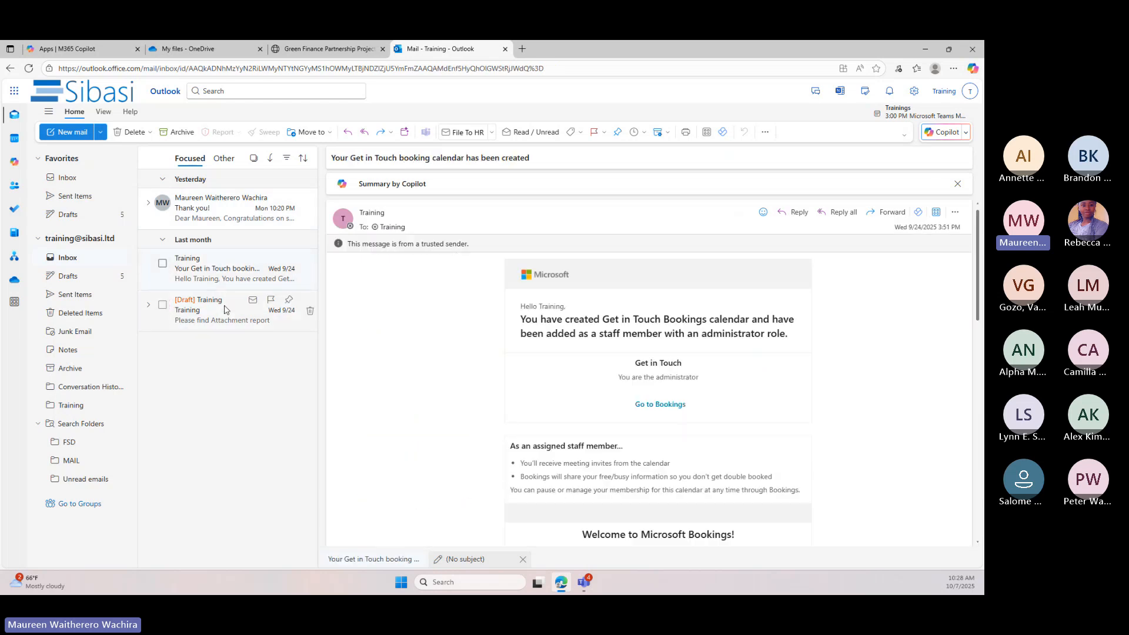
pyautogui.click(247, 303)
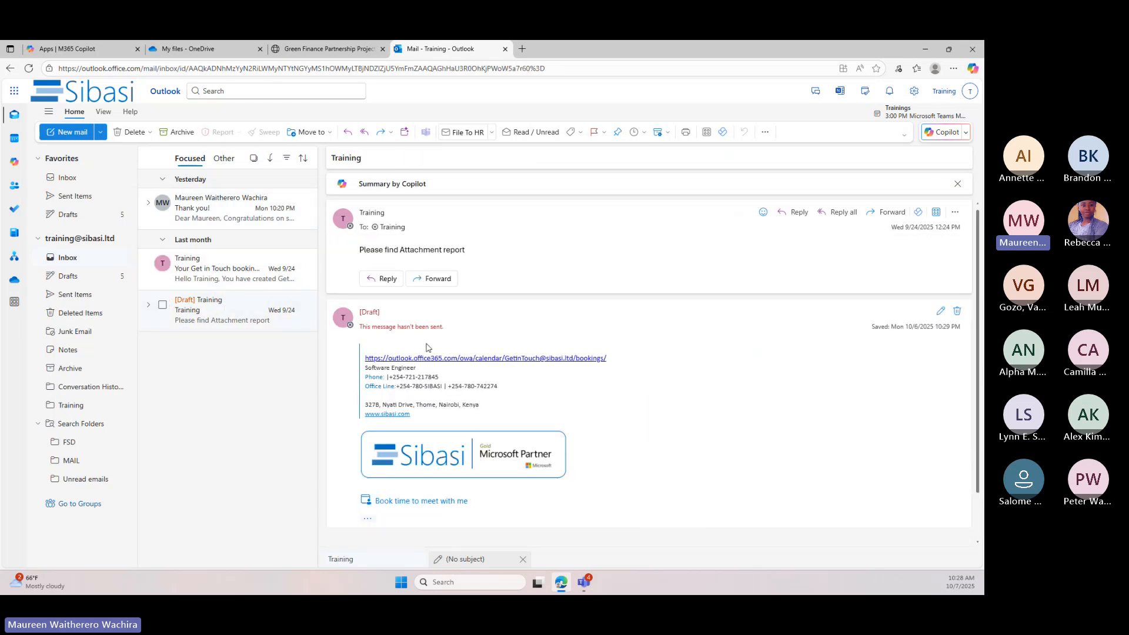
pyautogui.click(957, 311)
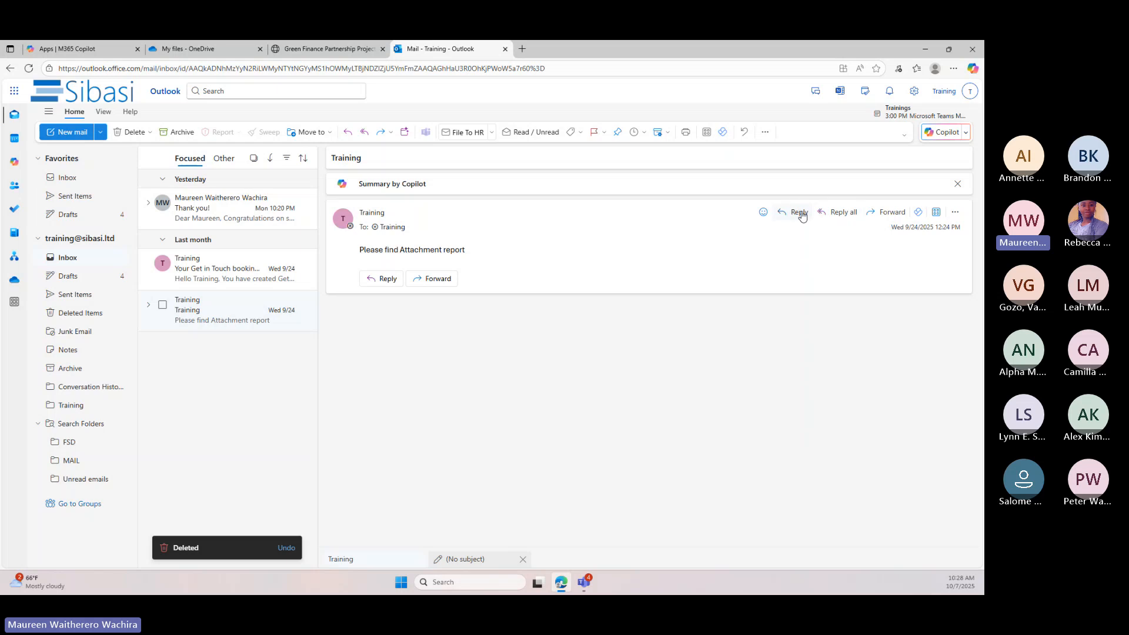
# Start a reply to all in the Training conversation and have Copilot draft it from the suggested "Short and friendly message" prompt
pyautogui.click(841, 211)
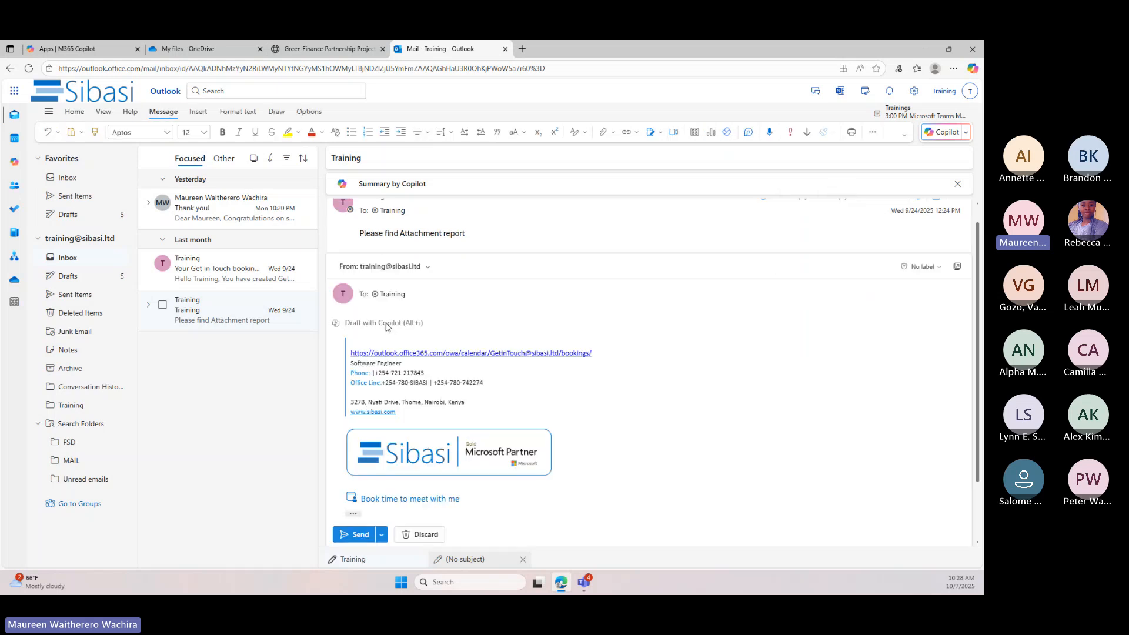
pyautogui.click(336, 323)
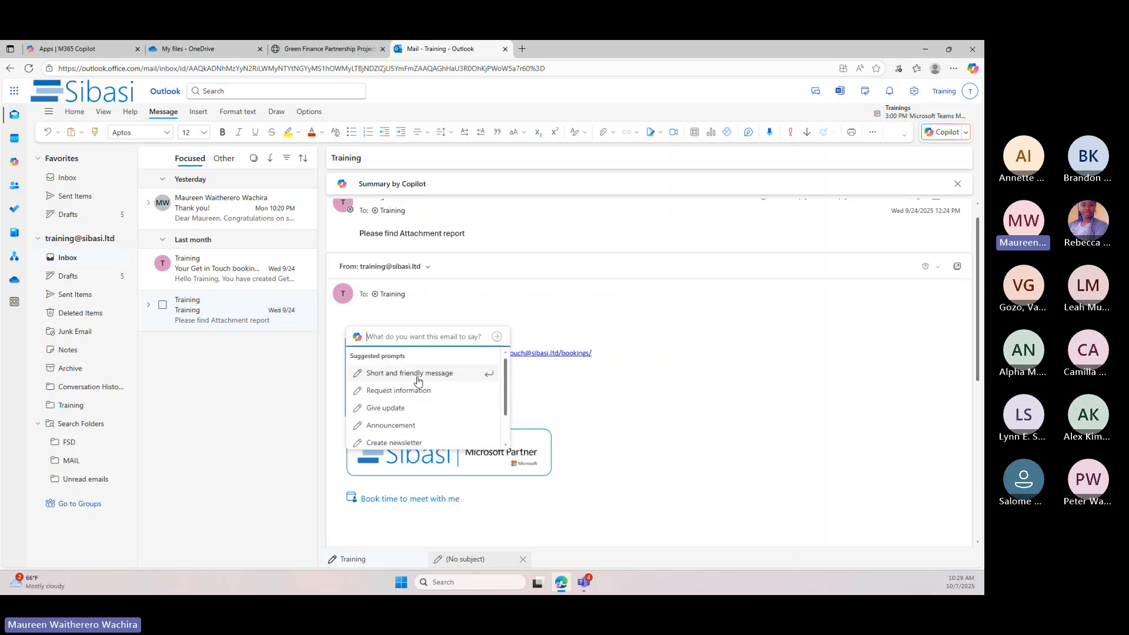
pyautogui.press('Down')
pyautogui.press('Down')
pyautogui.scroll(1, 418, 382)
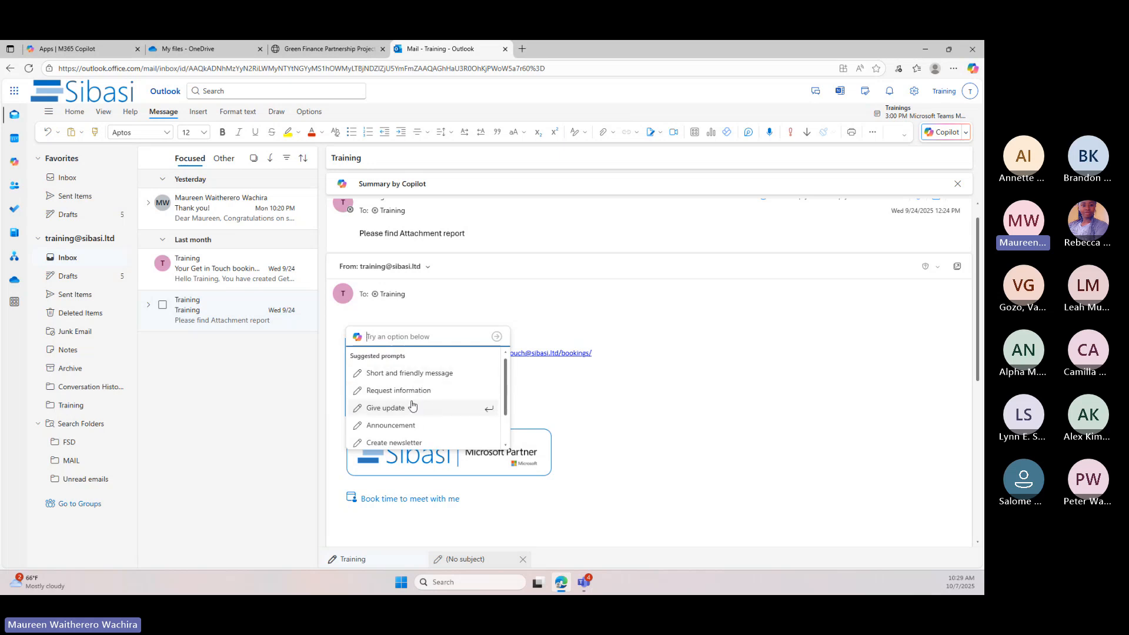
pyautogui.scroll(-1, 413, 406)
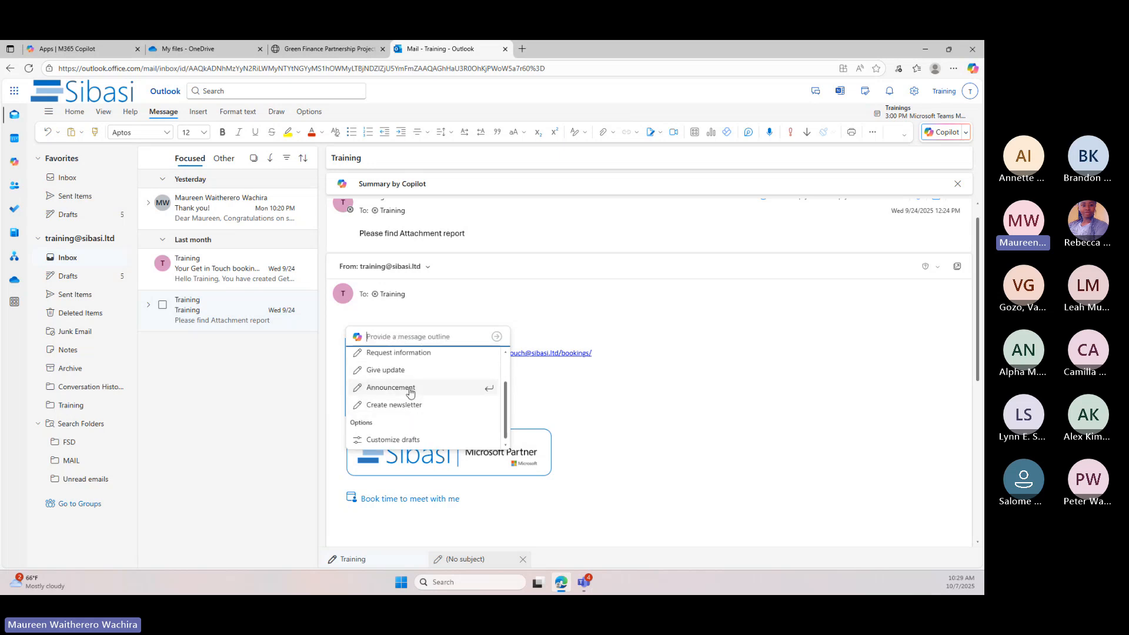
pyautogui.scroll(2, 409, 404)
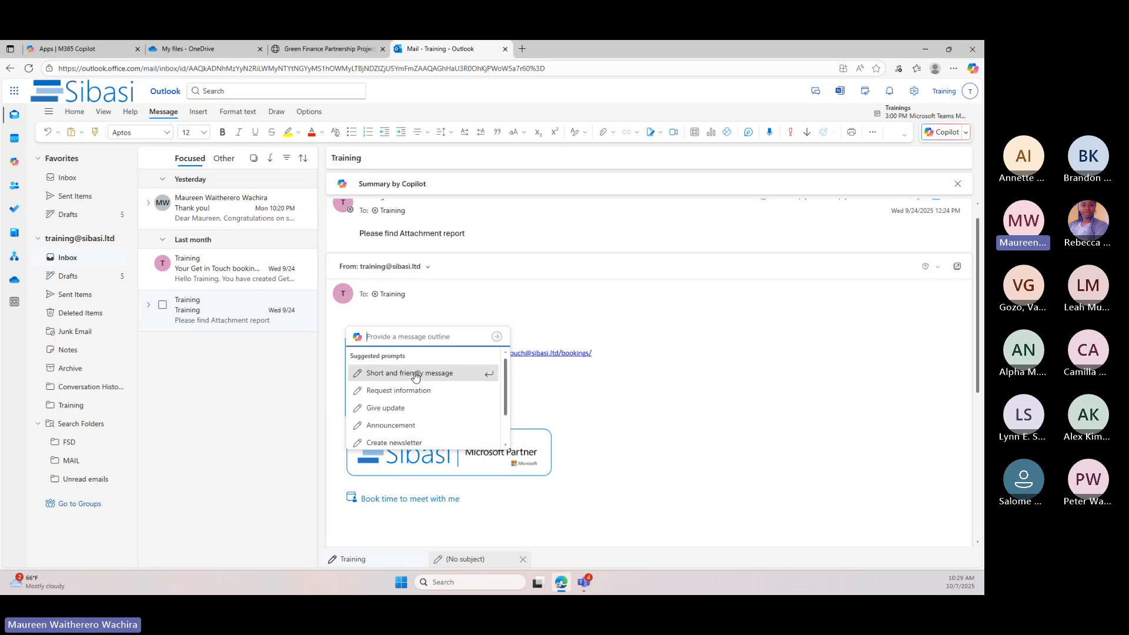
pyautogui.click(415, 374)
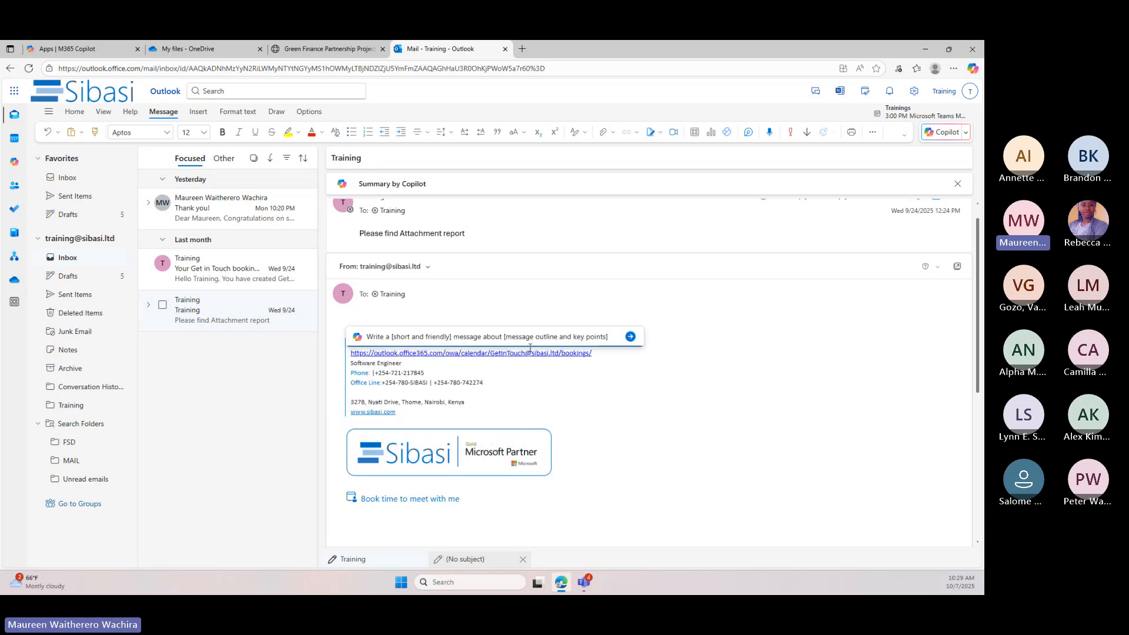
pyautogui.click(631, 340)
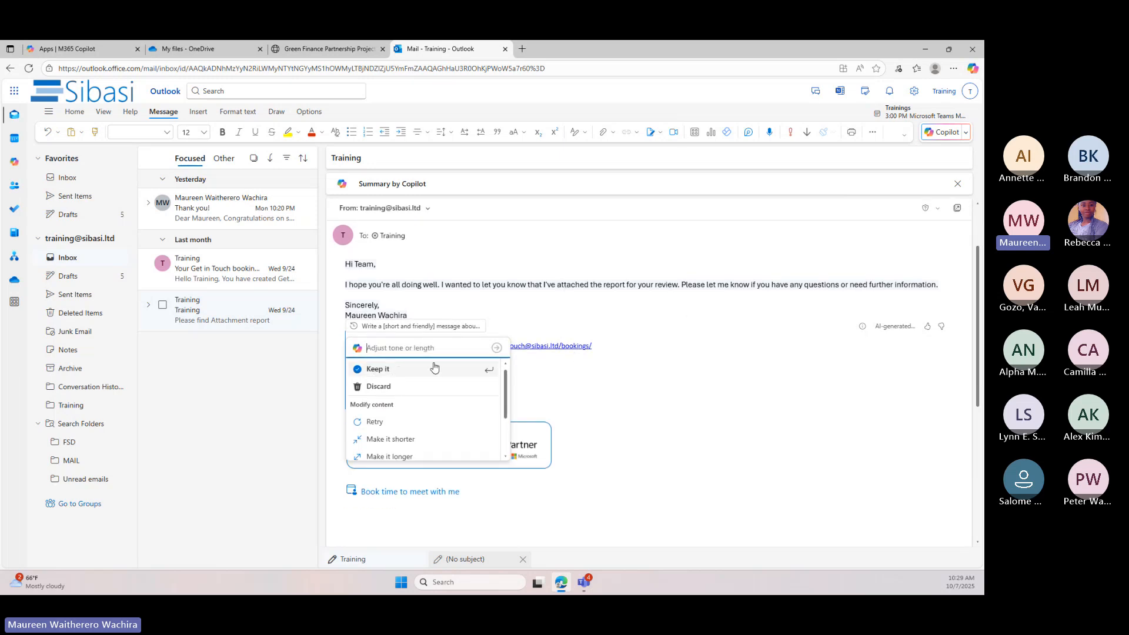
# Have Copilot change the drafted reply's tone to Direct and keep the rewritten version
pyautogui.scroll(-1, 415, 428)
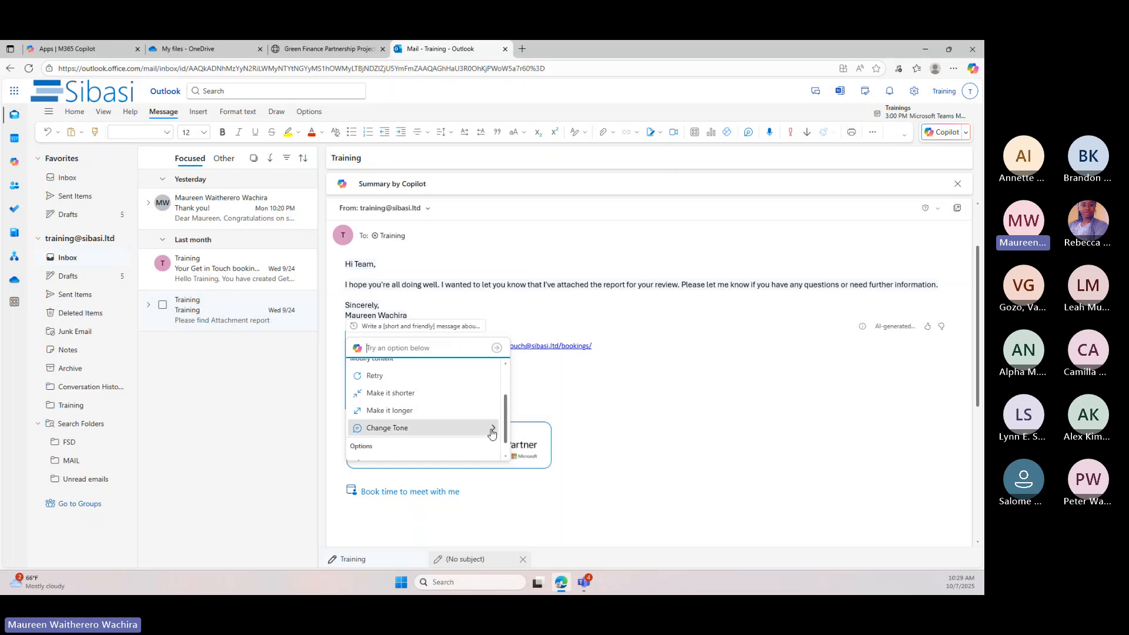
pyautogui.moveTo(493, 433)
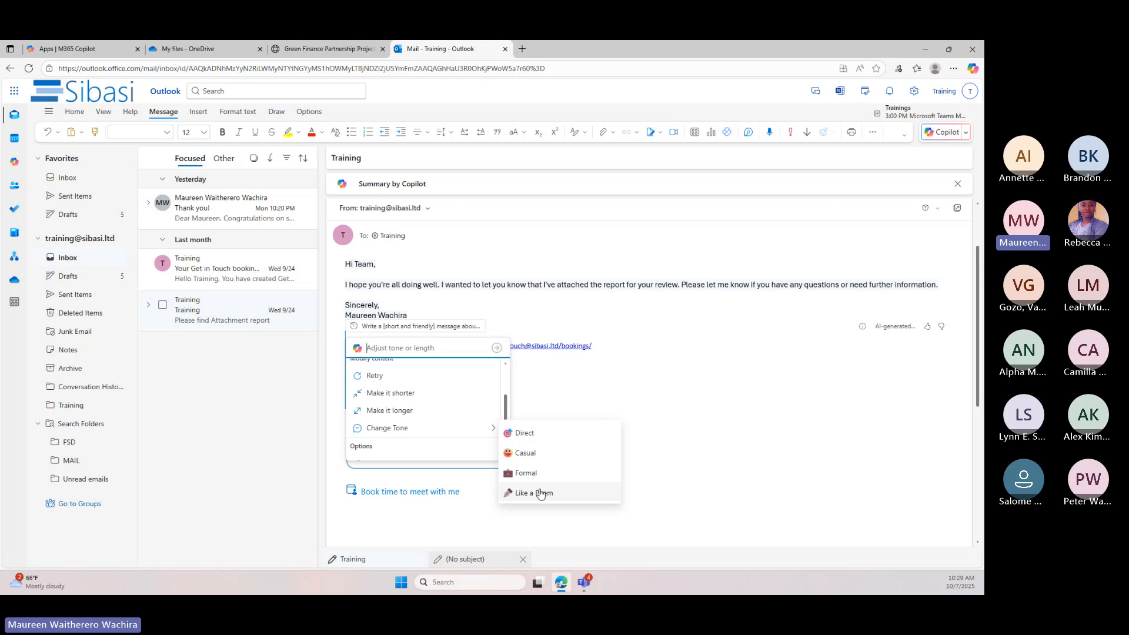
pyautogui.click(530, 434)
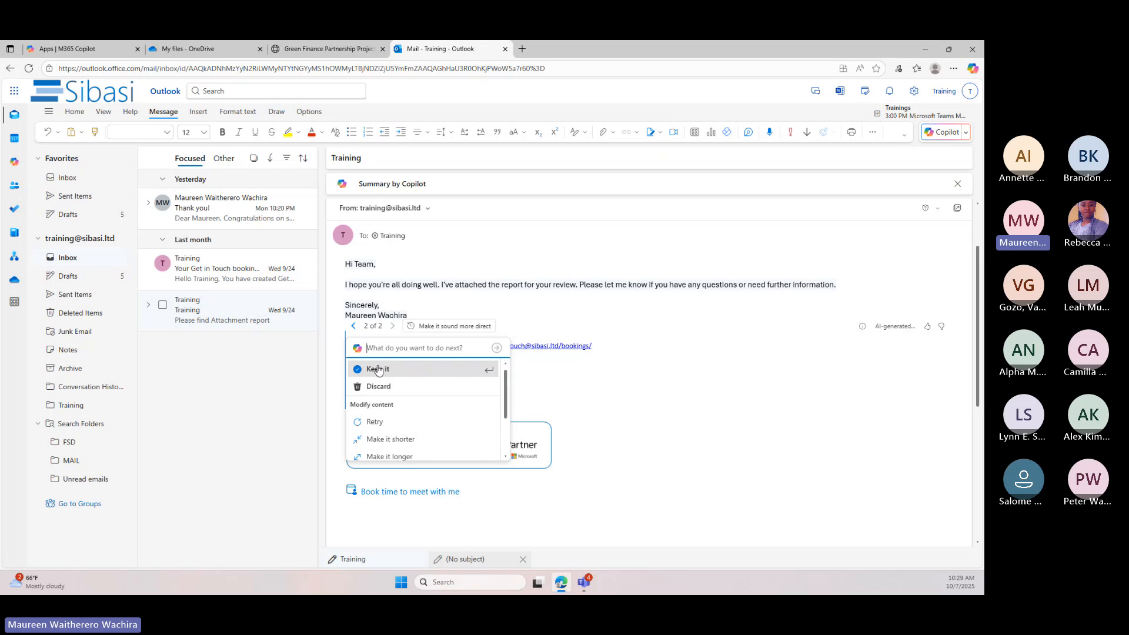
pyautogui.click(378, 370)
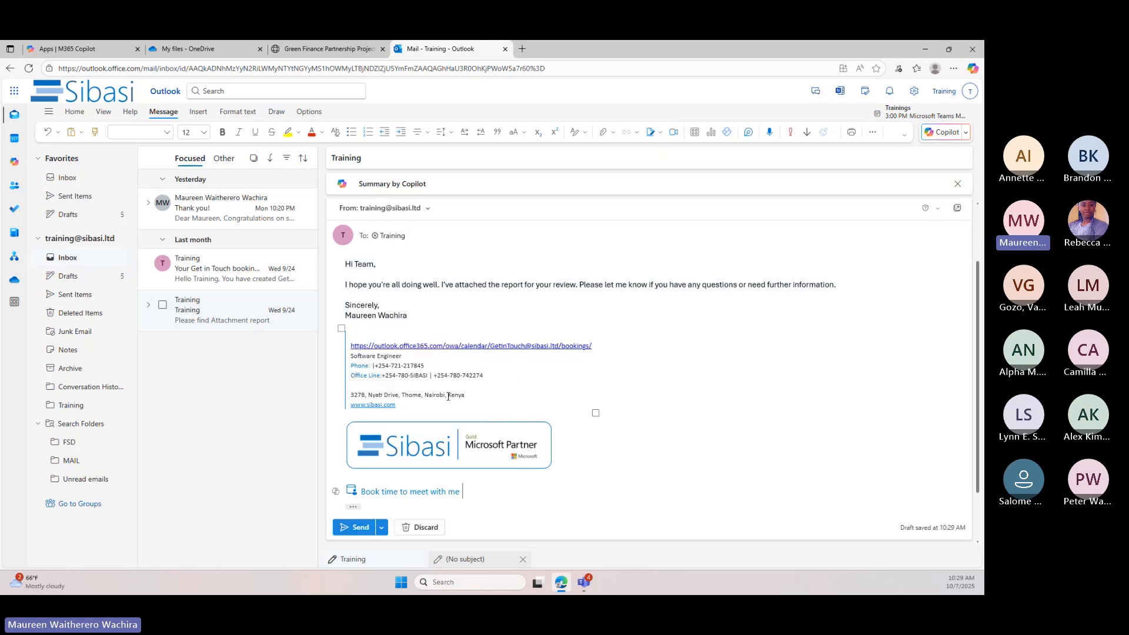
# Send the Training reply, accepting the AI-generated content check, and view the sent message in the conversation
pyautogui.click(359, 525)
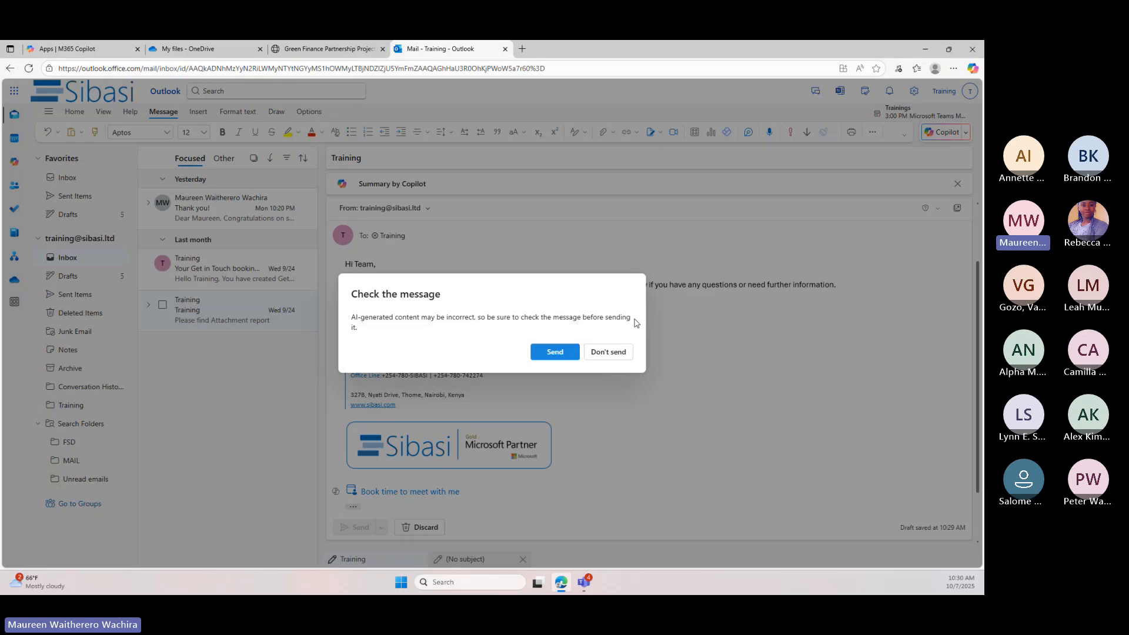
pyautogui.click(554, 351)
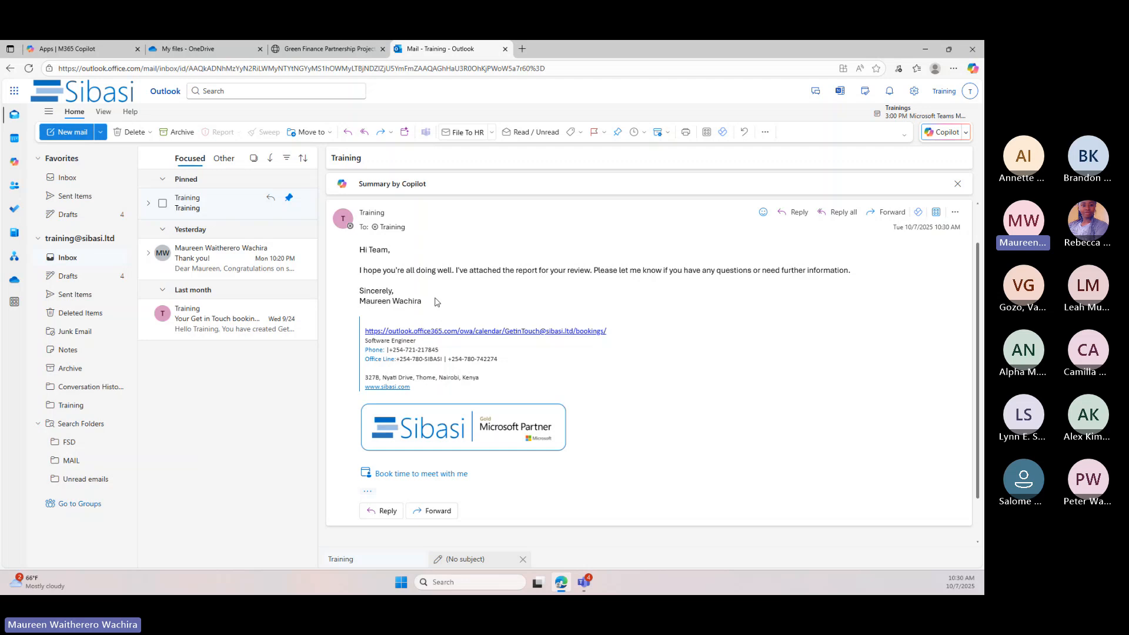
pyautogui.scroll(1, 440, 285)
pyautogui.scroll(1, 442, 281)
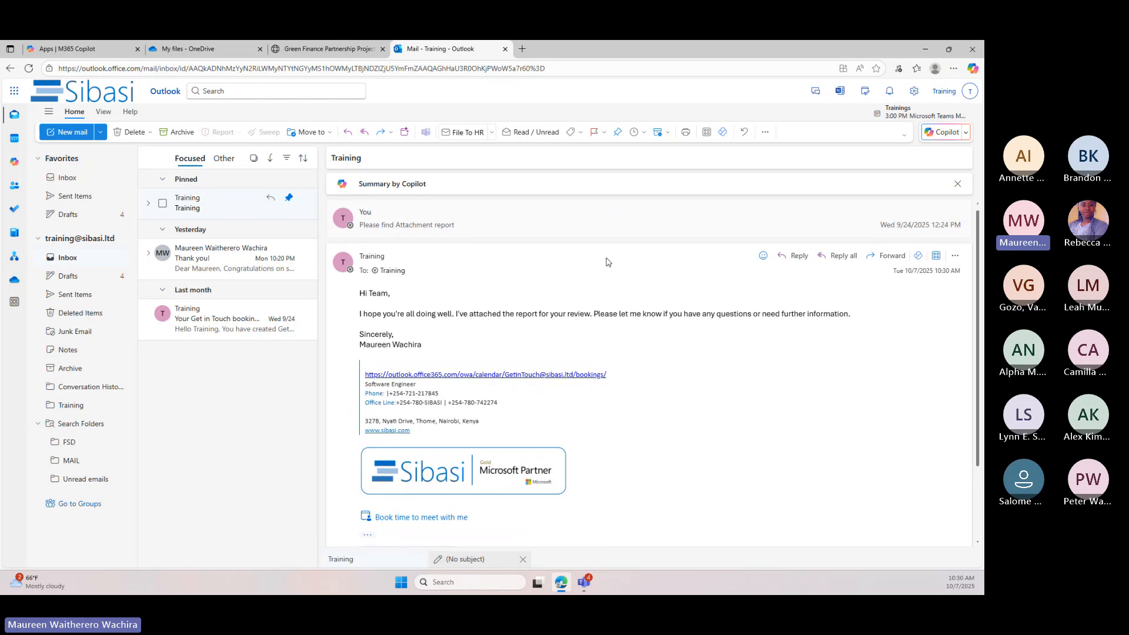
# Open the Copilot chat in Outlook and display the "Thank you!" email alongside it
pyautogui.click(962, 133)
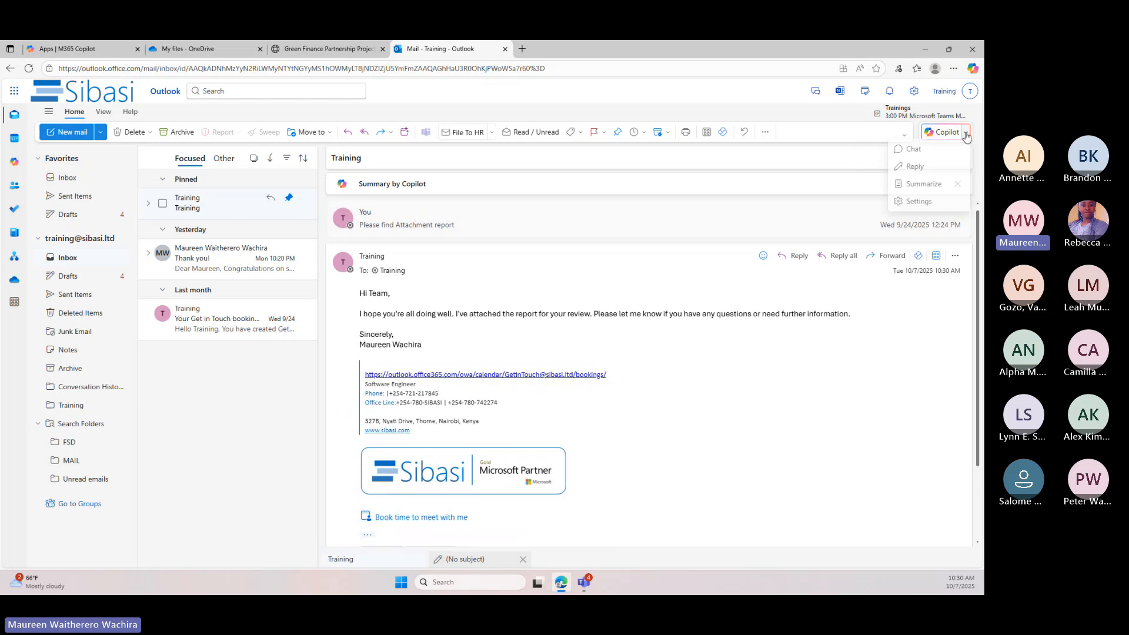
pyautogui.click(928, 152)
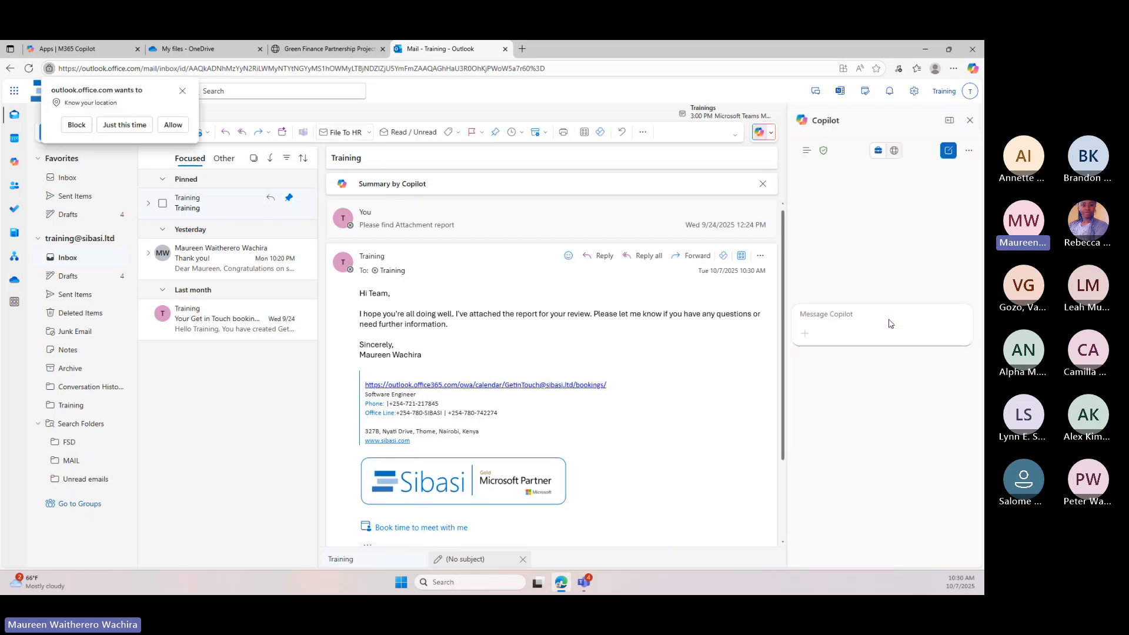
pyautogui.click(200, 271)
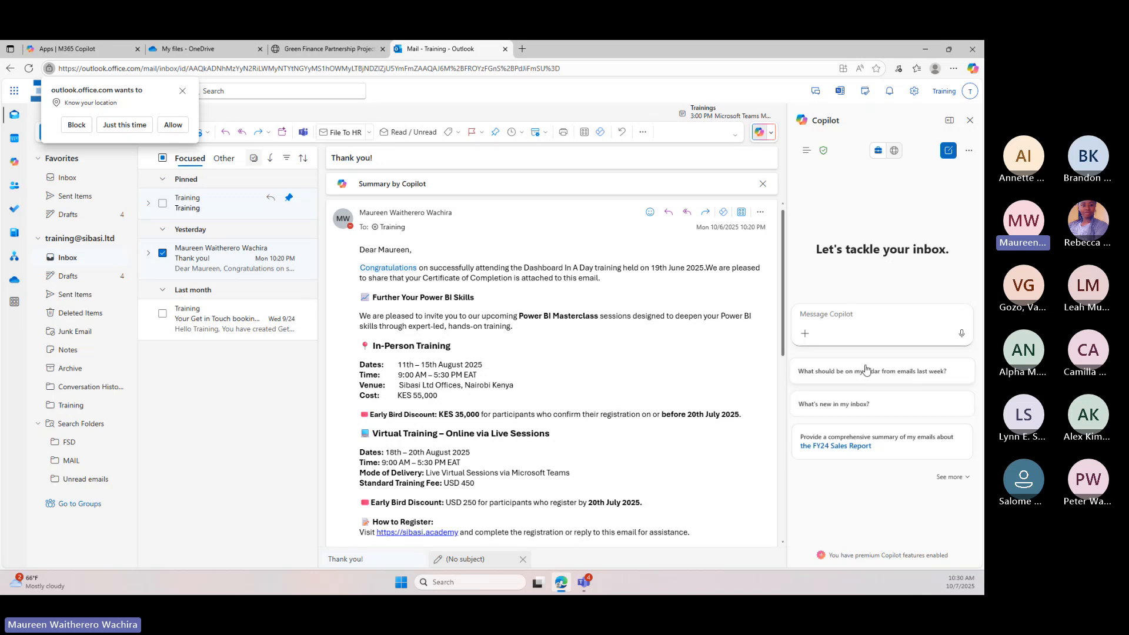
# Send Copilot the copied prompt asking for prose summaries with italicized quotes as bullet points and no separate header, and review its response
pyautogui.hotkey('ctrl', 'v')
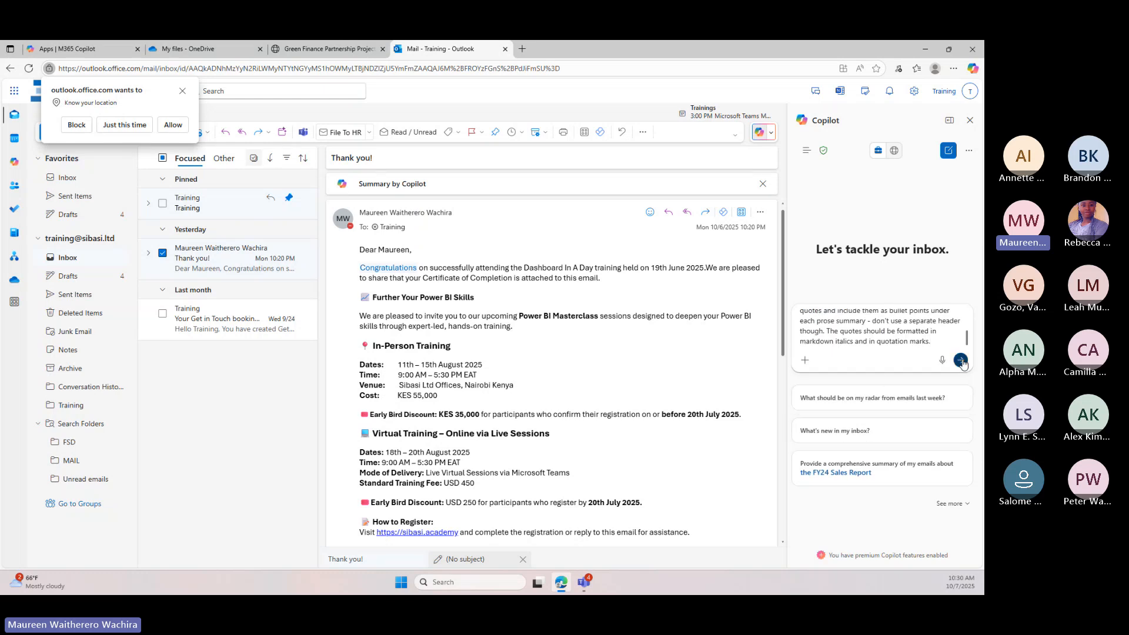
pyautogui.click(961, 361)
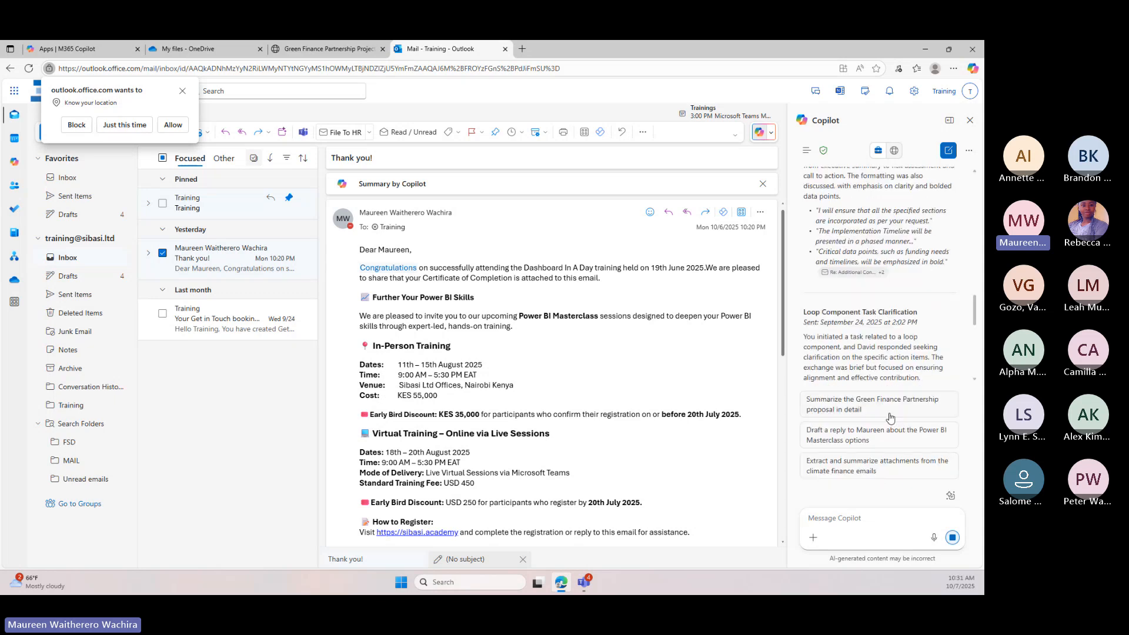
pyautogui.scroll(1, 838, 360)
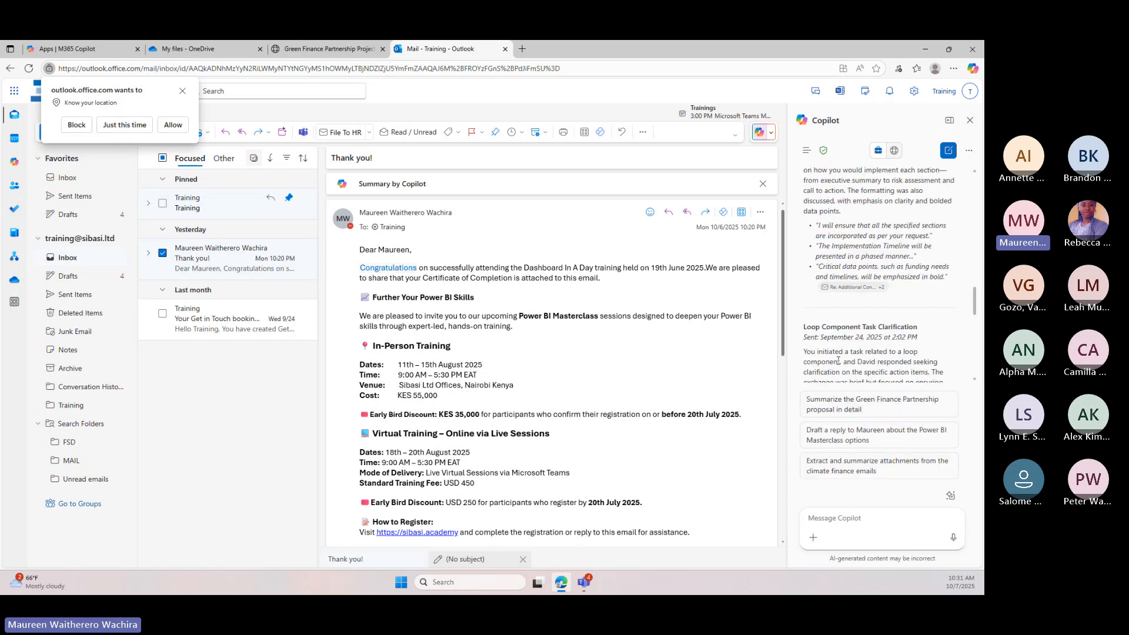
pyautogui.scroll(-6, 838, 361)
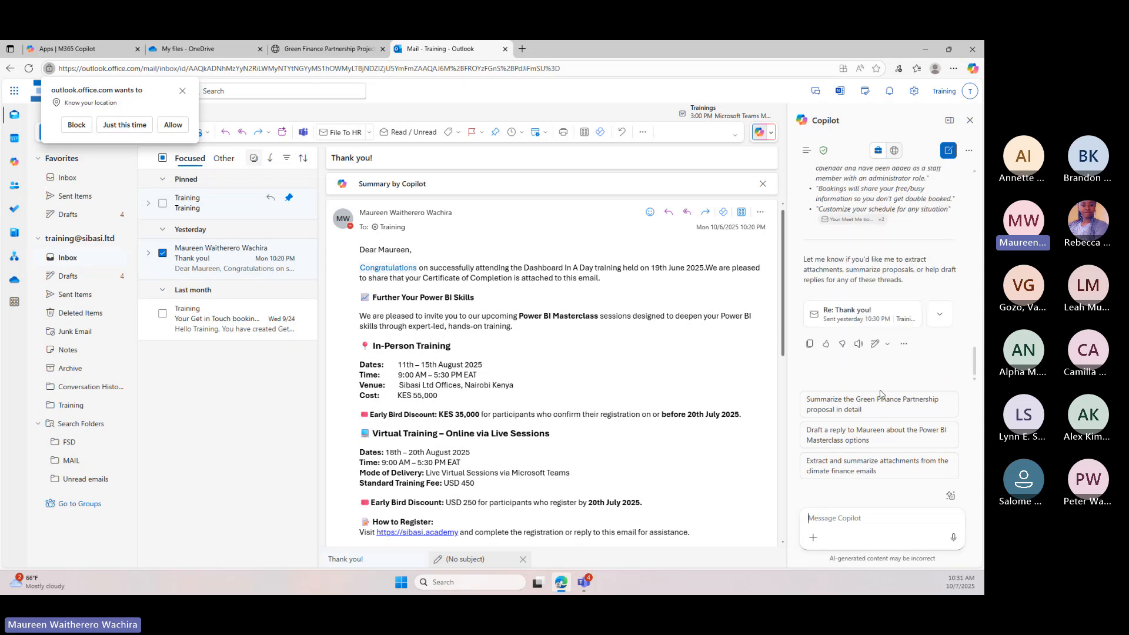
pyautogui.click(890, 522)
pyautogui.scroll(5, 859, 352)
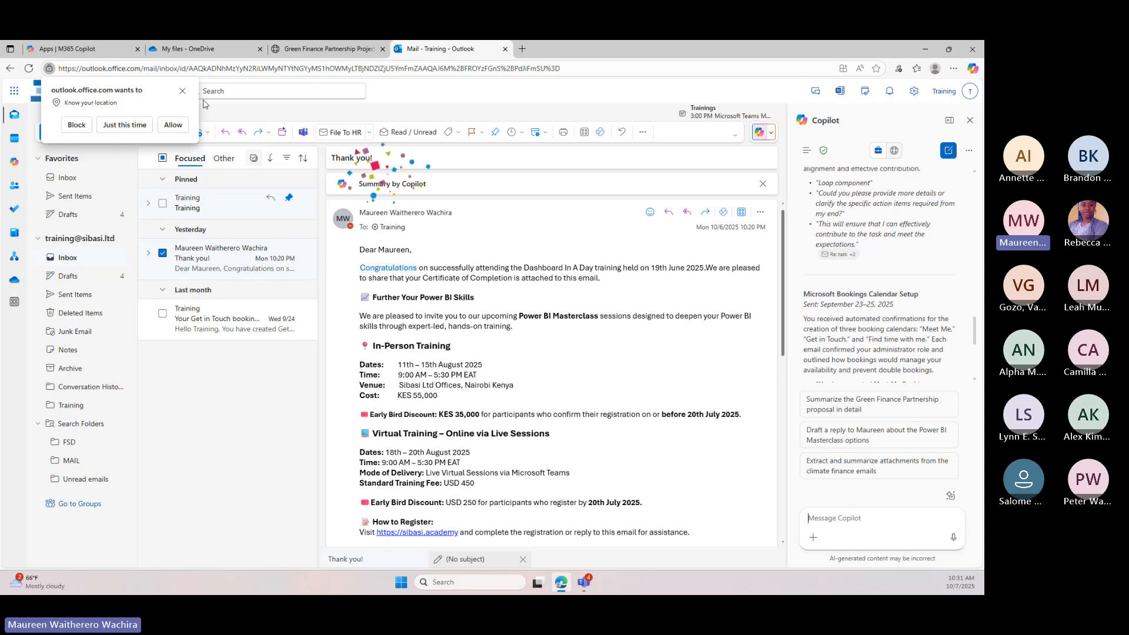
# Dismiss the site's location permission request and look through the "Thank you!" email
pyautogui.click(182, 91)
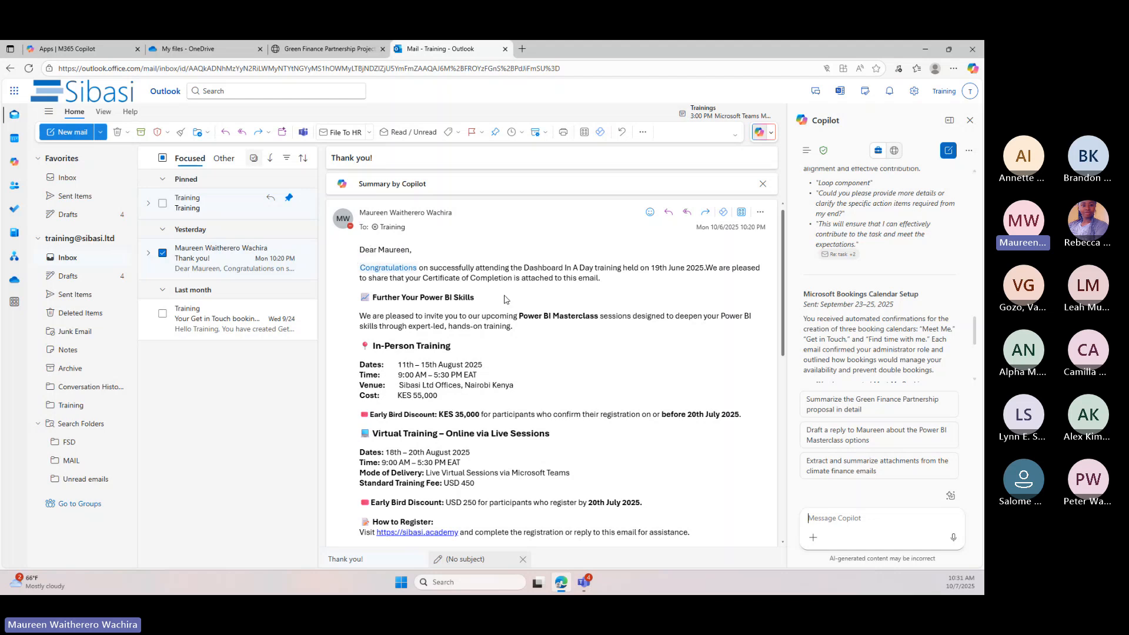
pyautogui.scroll(-7, 504, 299)
pyautogui.scroll(1, 584, 271)
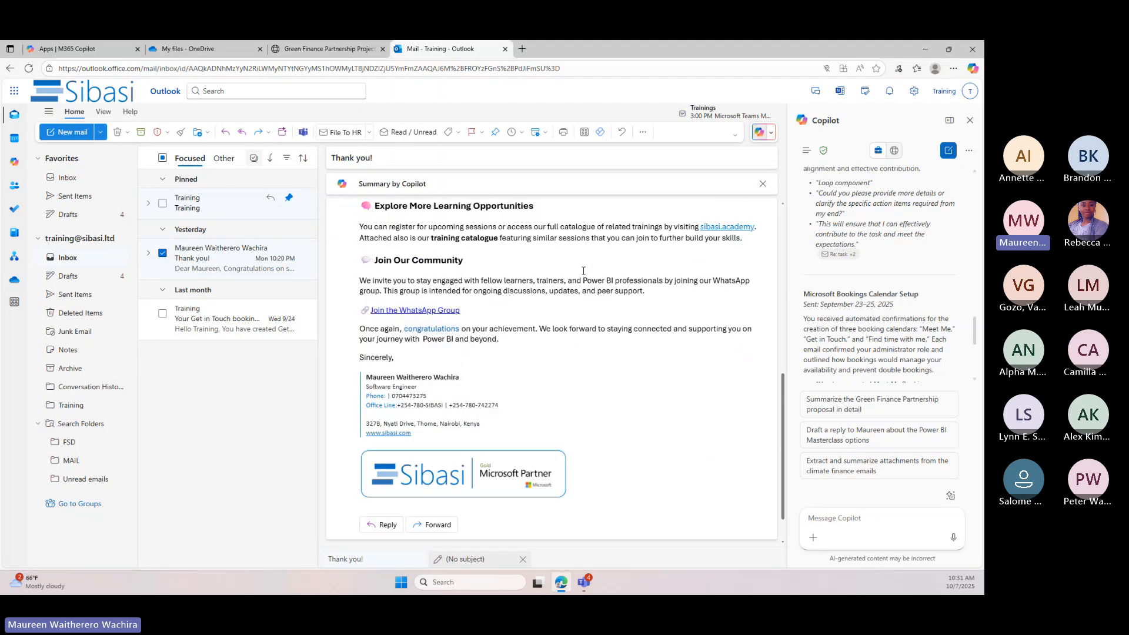
pyautogui.scroll(10, 583, 270)
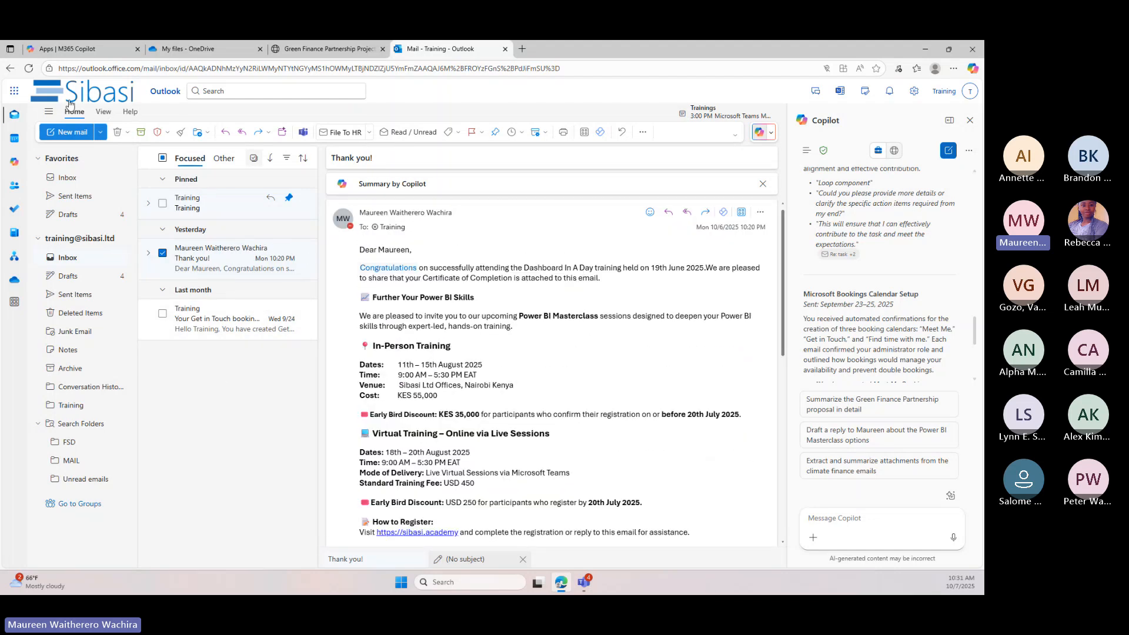
# Switch to PowerPoint, create a blank presentation and start Copilot's option to create a new presentation
pyautogui.click(14, 90)
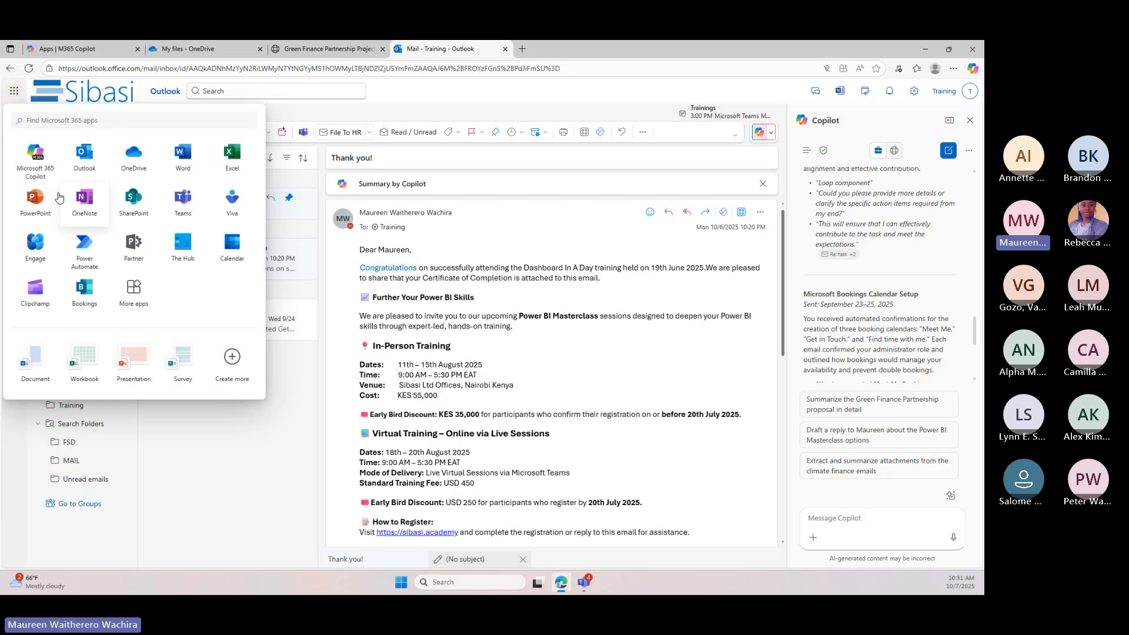
pyautogui.click(36, 199)
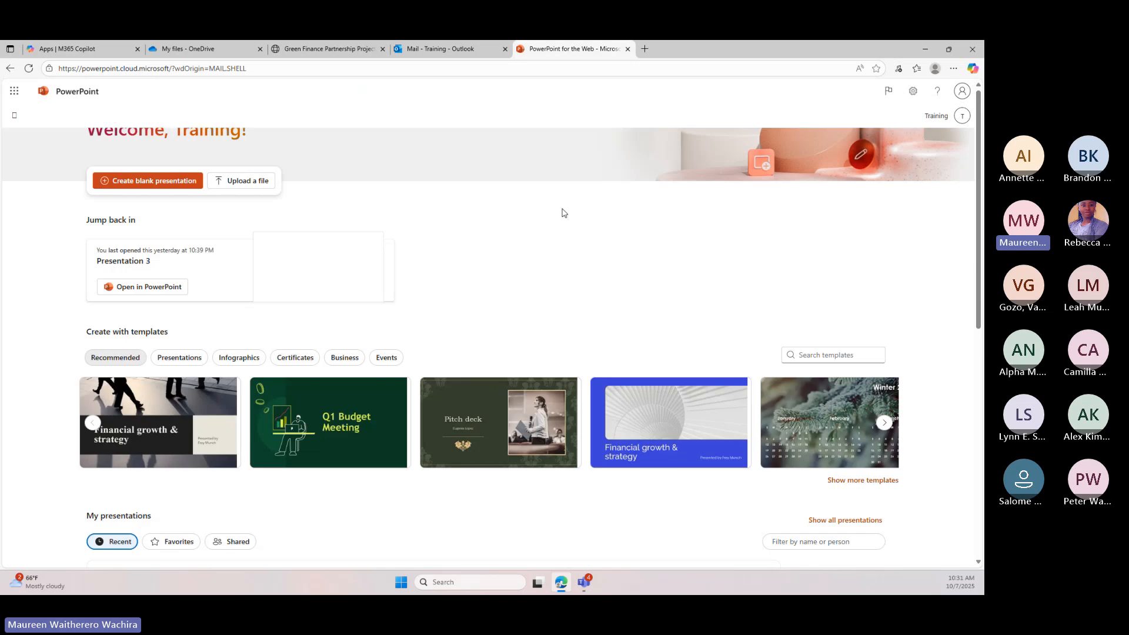
pyautogui.click(156, 181)
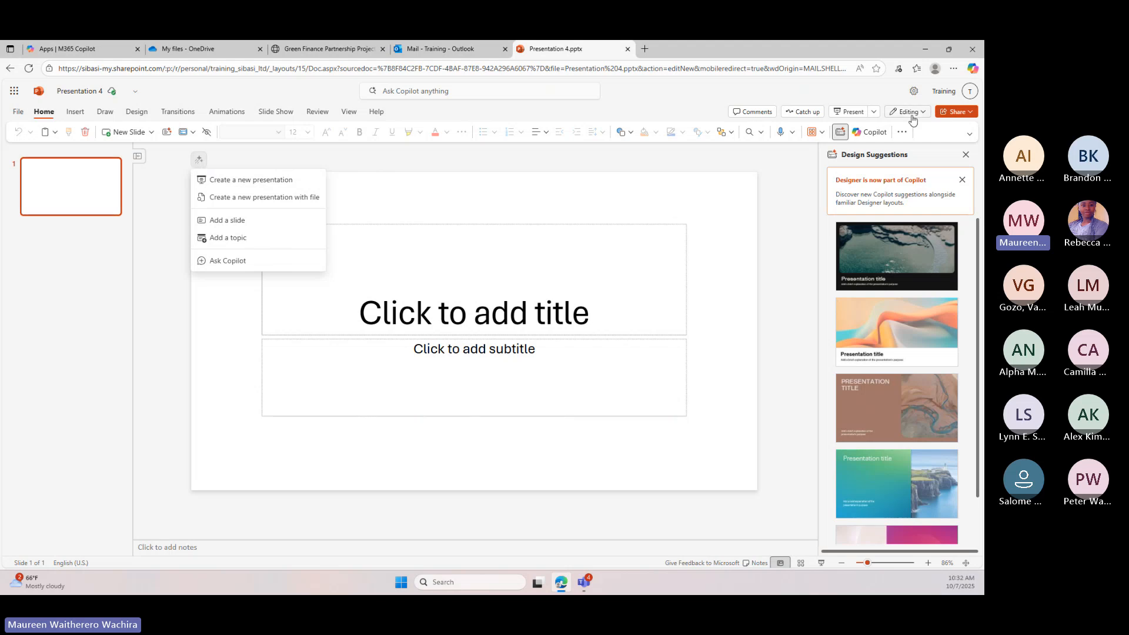
pyautogui.click(218, 185)
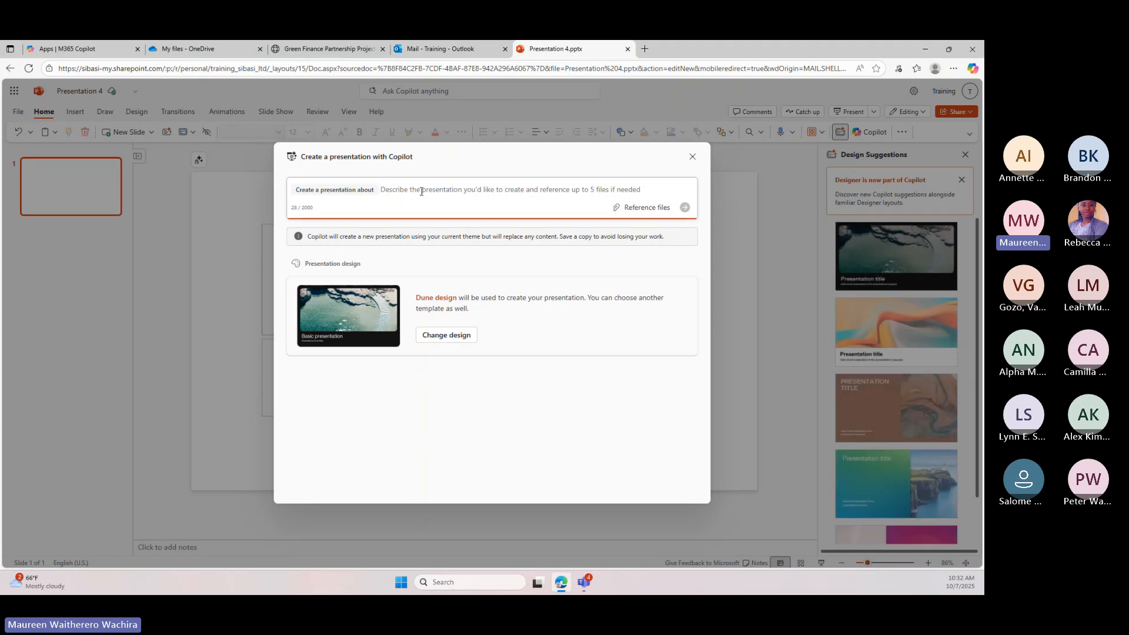
# Have Copilot outline a detailed presentation on global warming today and its effects in the next 10 years
pyautogui.write('Create')
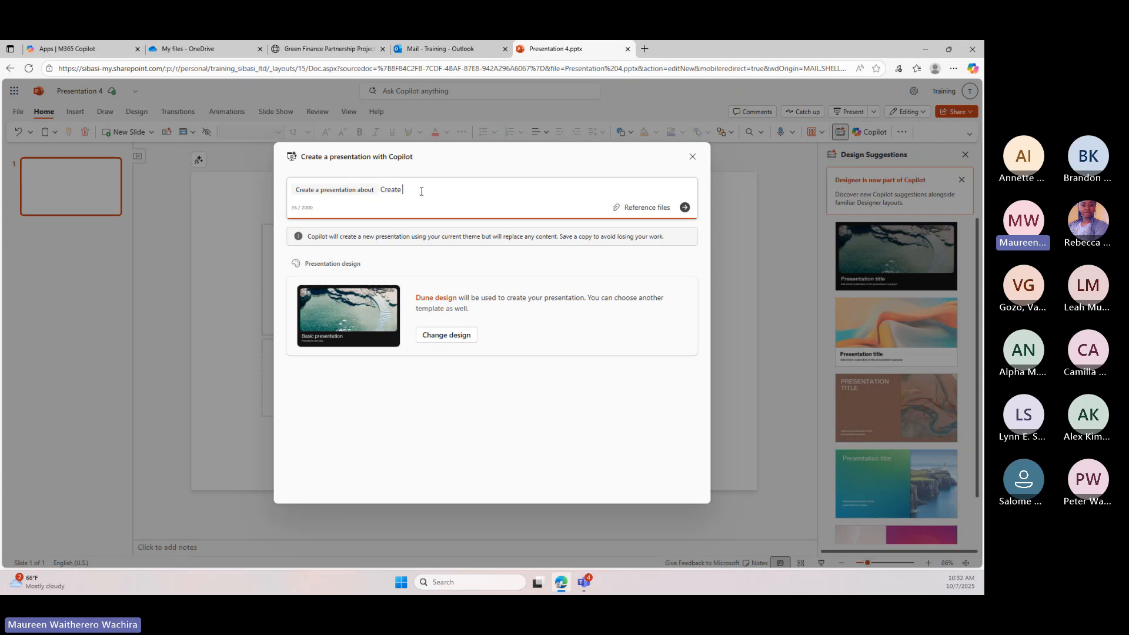
pyautogui.write(' for me ad')
pyautogui.press('BackSpace')
pyautogui.write('detailedd presentation on global warming to day and')
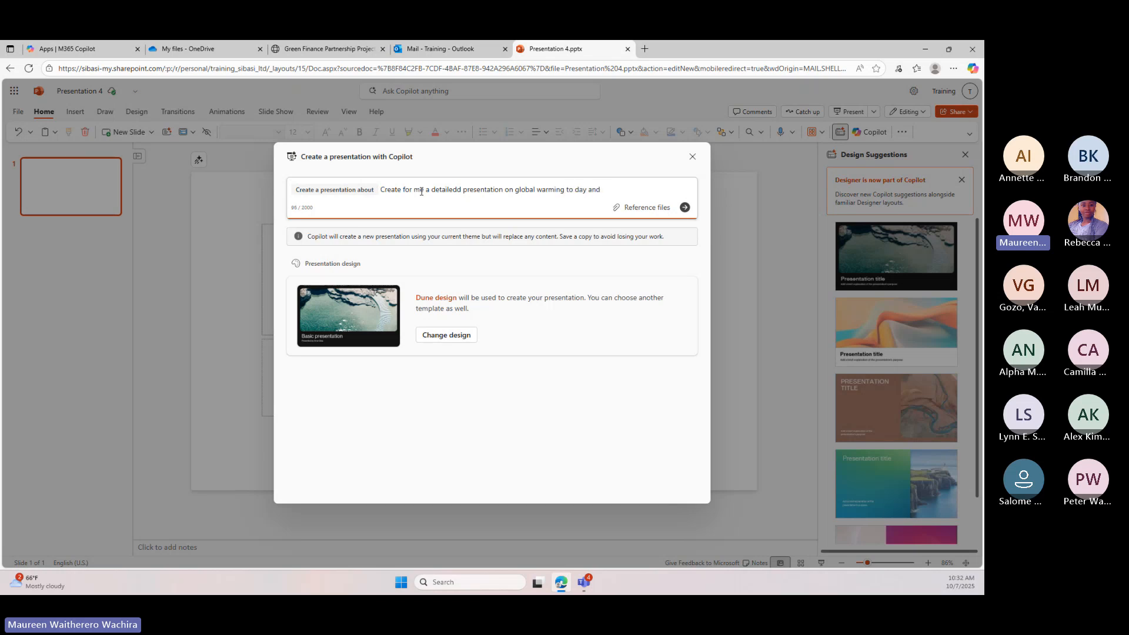
pyautogui.write(' its effec')
pyautogui.write('t on')
pyautogui.press('BackSpace')
pyautogui.press('BackSpace')
pyautogui.press('BackSpace')
pyautogui.press('BackSpace')
pyautogui.write('s n the')
pyautogui.press('BackSpace')
pyautogui.press('BackSpace')
pyautogui.press('BackSpace')
pyautogui.press('BackSpace')
pyautogui.press('BackSpace')
pyautogui.write('in the next')
pyautogui.press('BackSpace')
pyautogui.write('10 years')
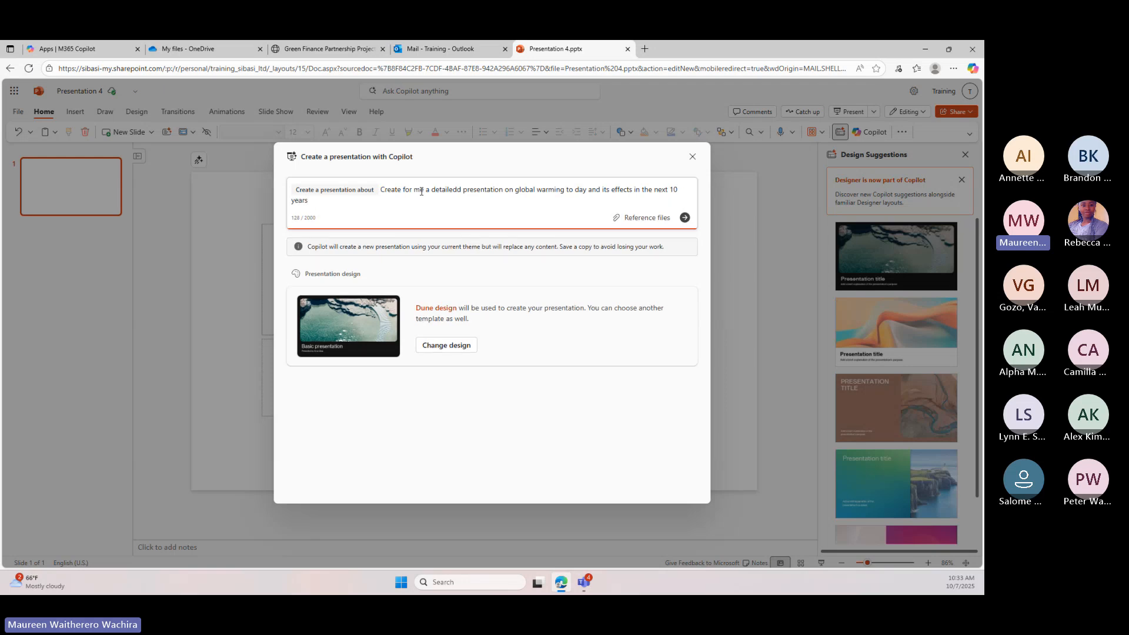
pyautogui.click(685, 219)
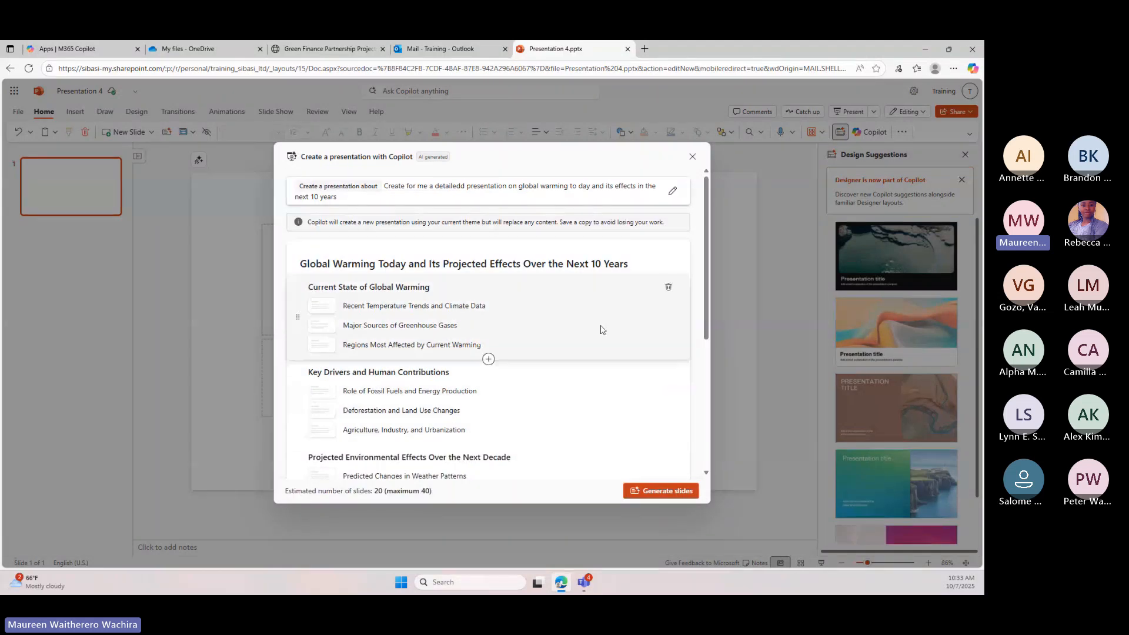
# Generate the slides from Copilot's global warming outline and look through the slide previews during generation
pyautogui.click(668, 492)
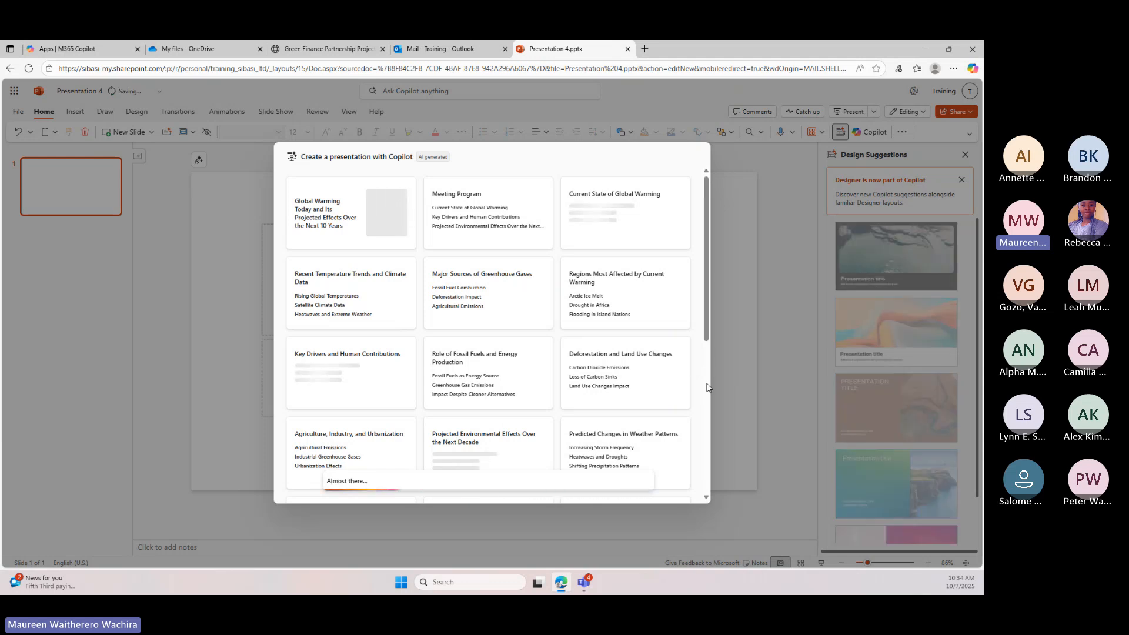
pyautogui.scroll(-3, 707, 387)
pyautogui.scroll(-2, 707, 387)
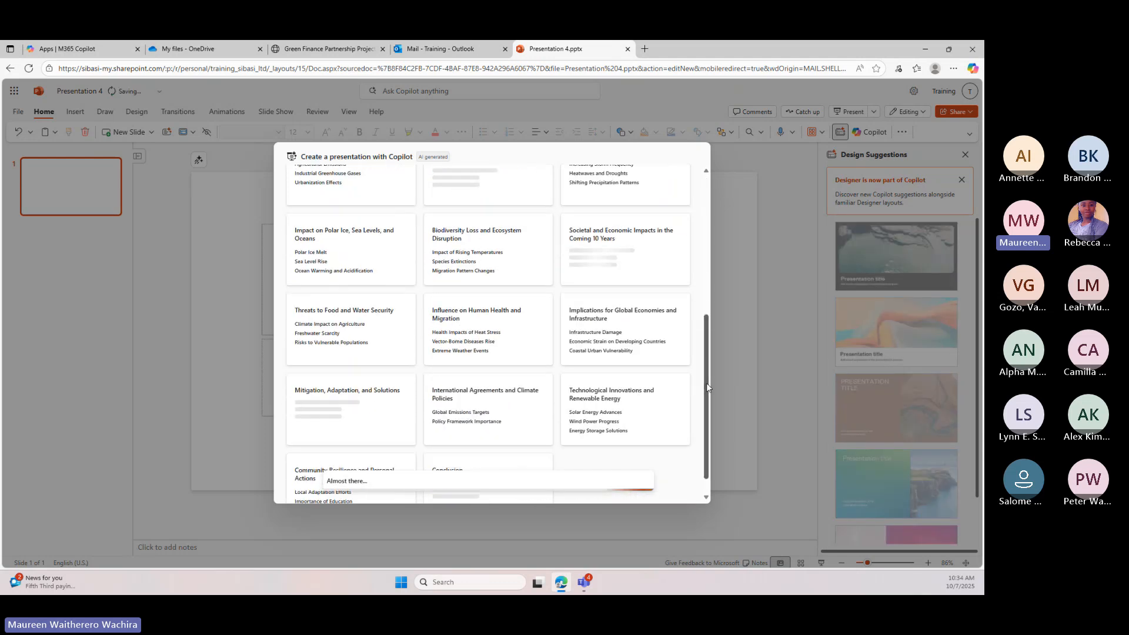
pyautogui.scroll(5, 703, 308)
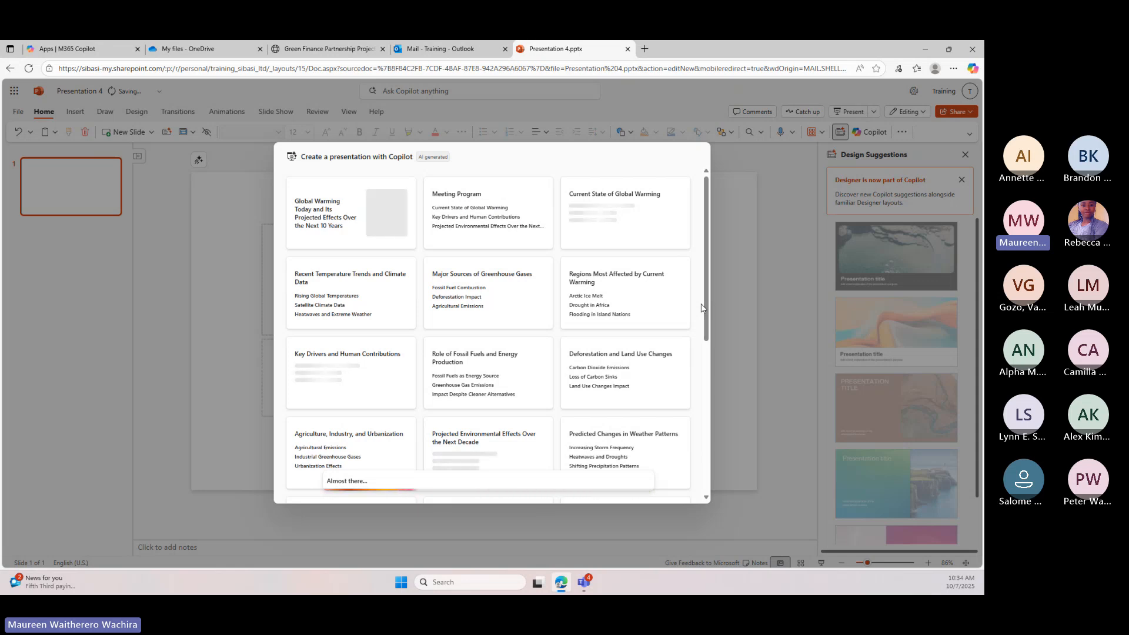
pyautogui.scroll(-1, 696, 272)
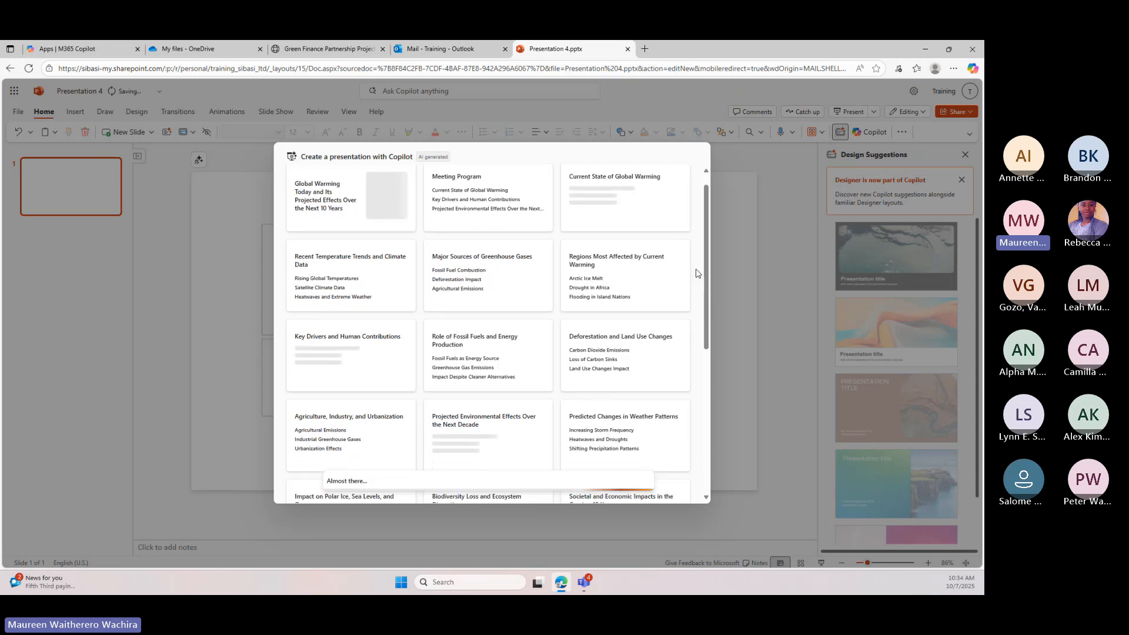
pyautogui.scroll(-2, 696, 273)
pyautogui.scroll(3, 696, 272)
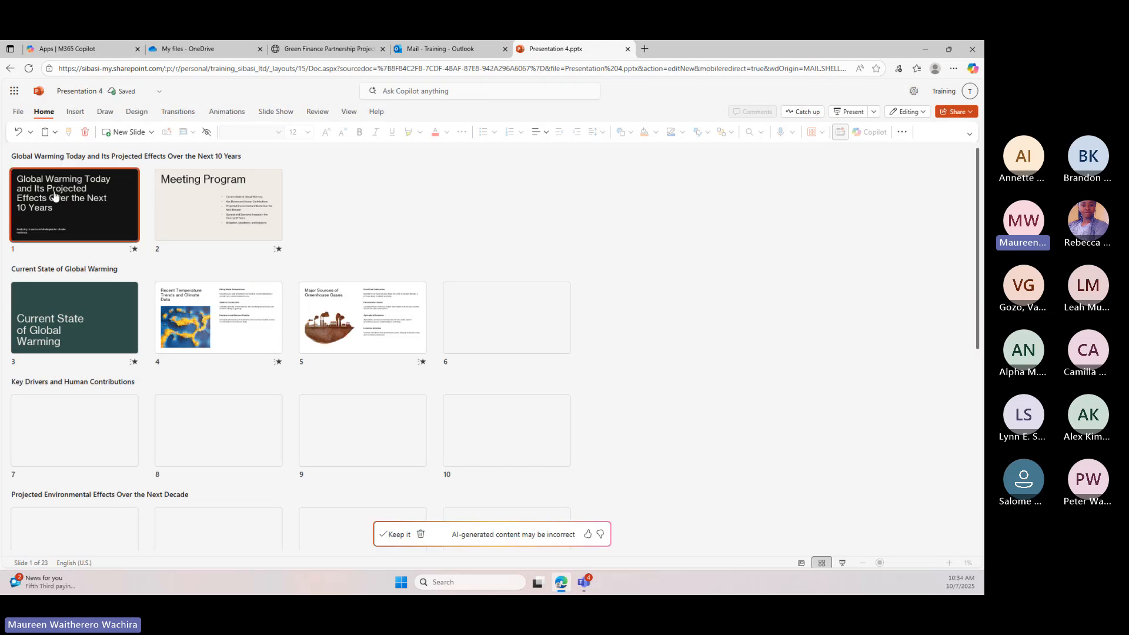
# Examine the generated global warming slides section by section, from the title slide through the Conclusion
pyautogui.scroll(-2, 109, 226)
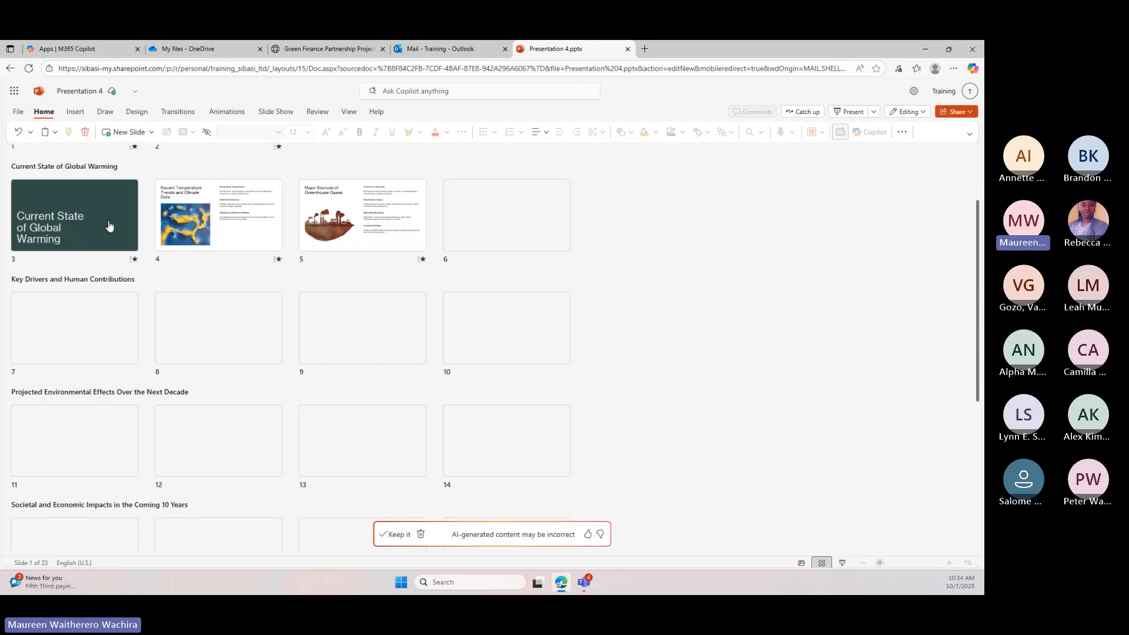
pyautogui.scroll(2, 108, 226)
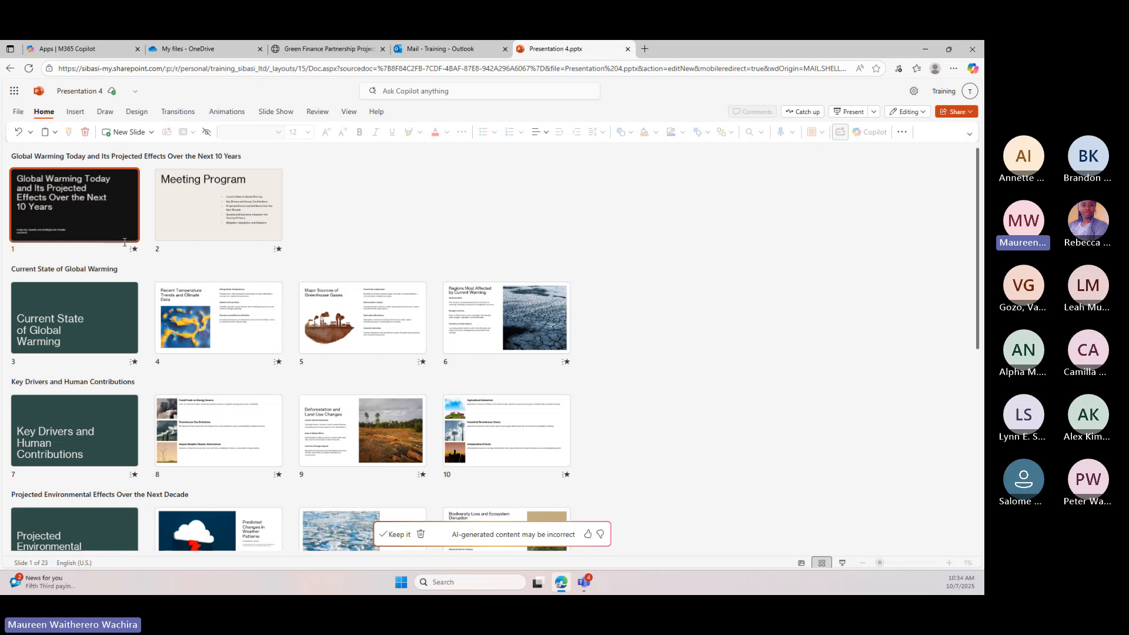
pyautogui.scroll(-1, 124, 242)
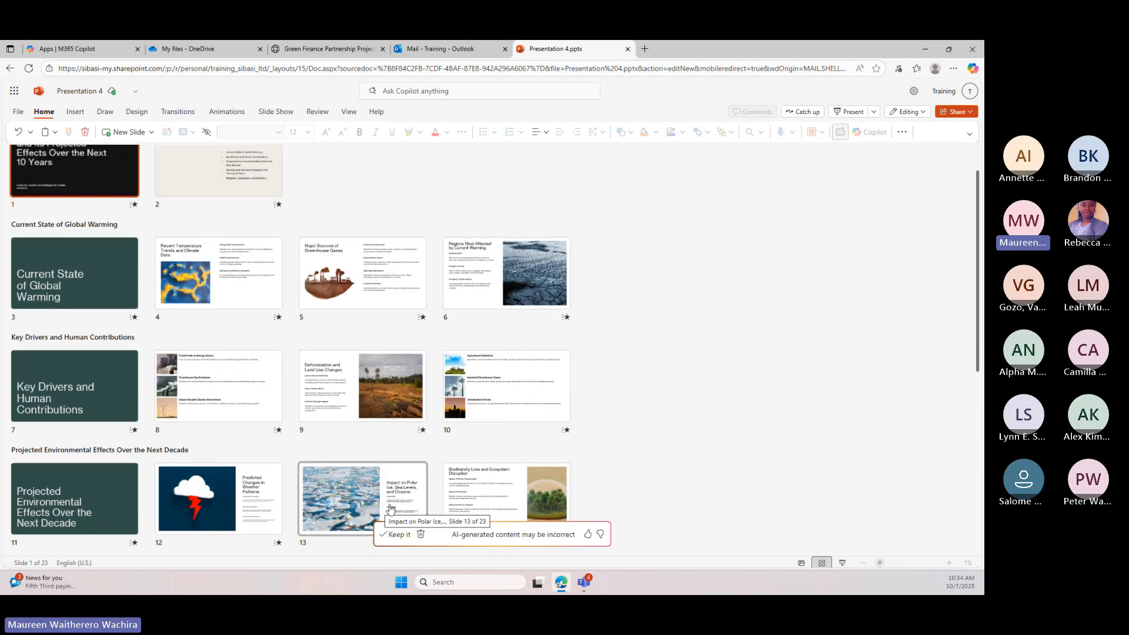
pyautogui.scroll(1, 325, 400)
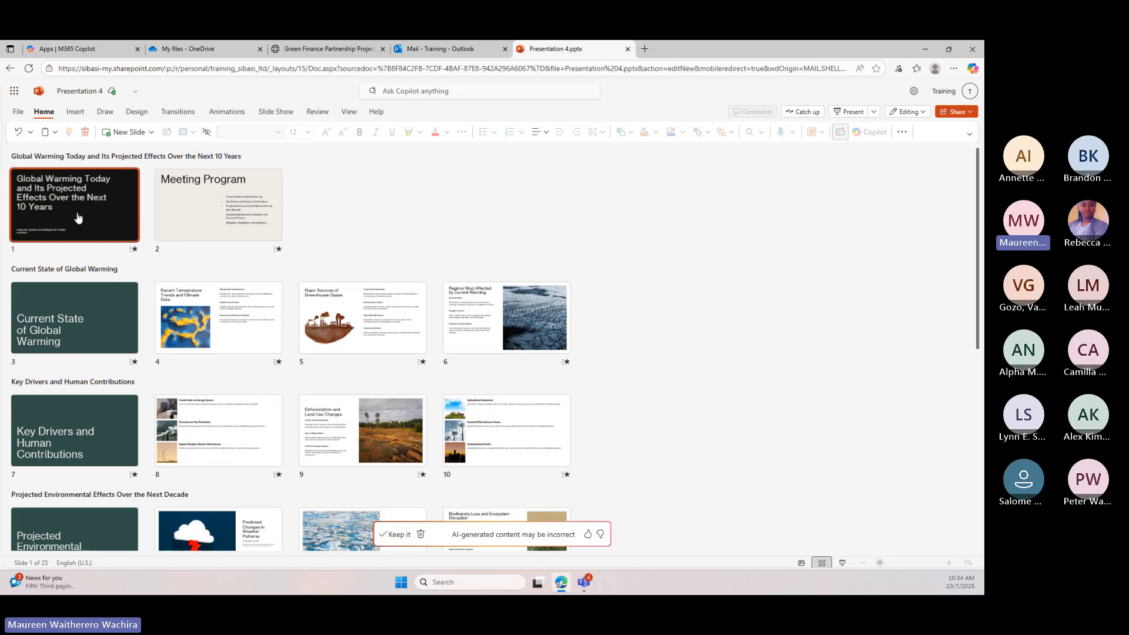
pyautogui.click(232, 218)
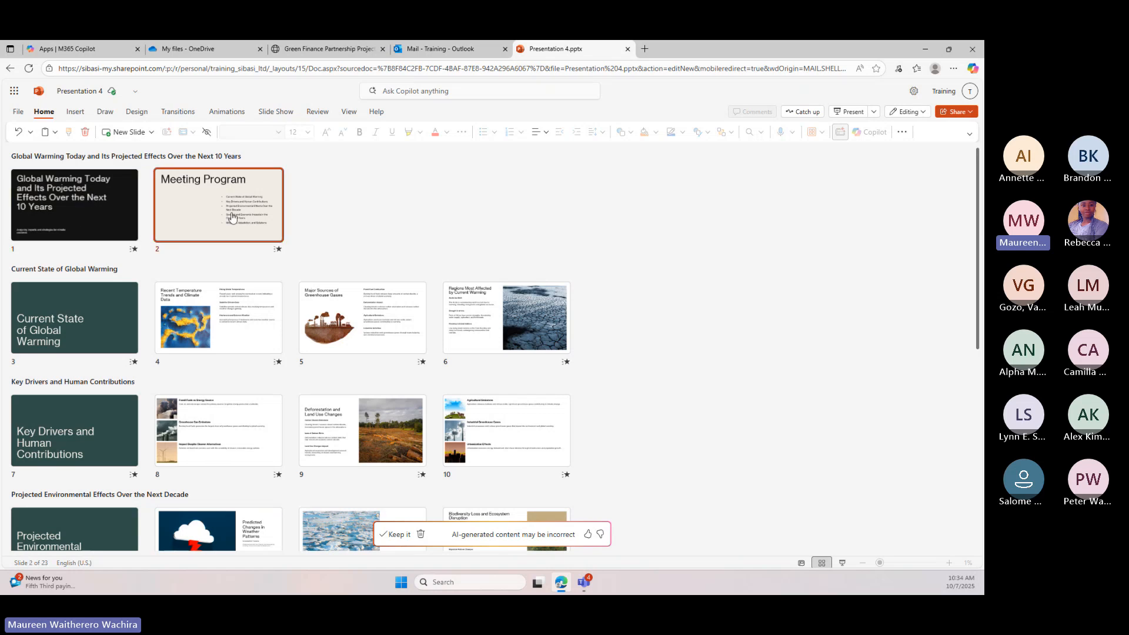
pyautogui.click(59, 326)
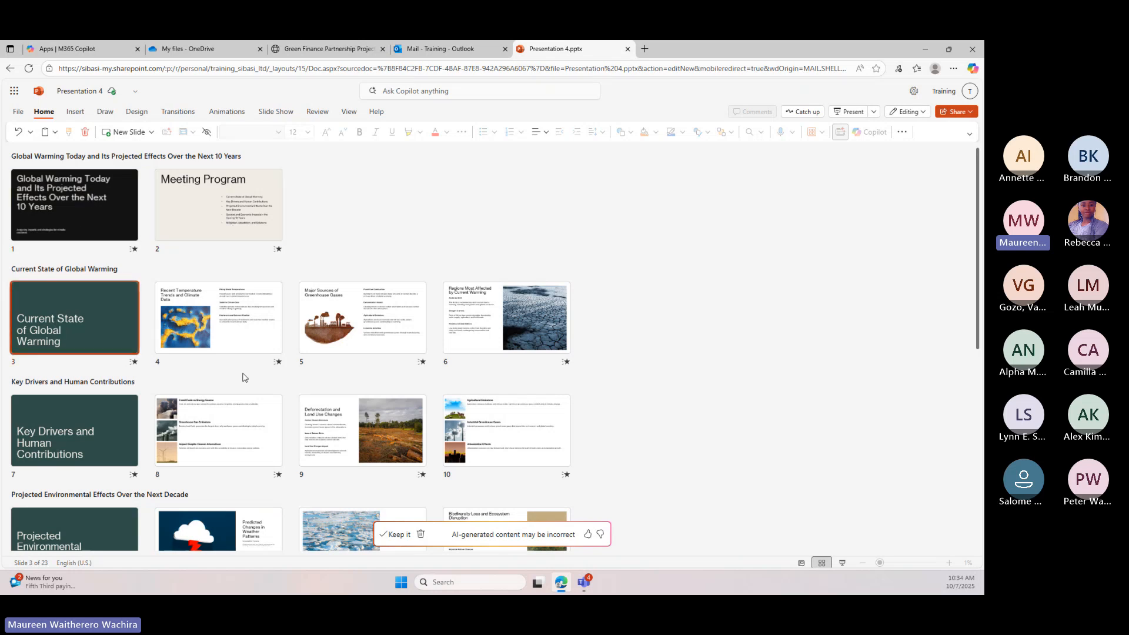
pyautogui.scroll(-4, 244, 377)
pyautogui.scroll(-3, 245, 377)
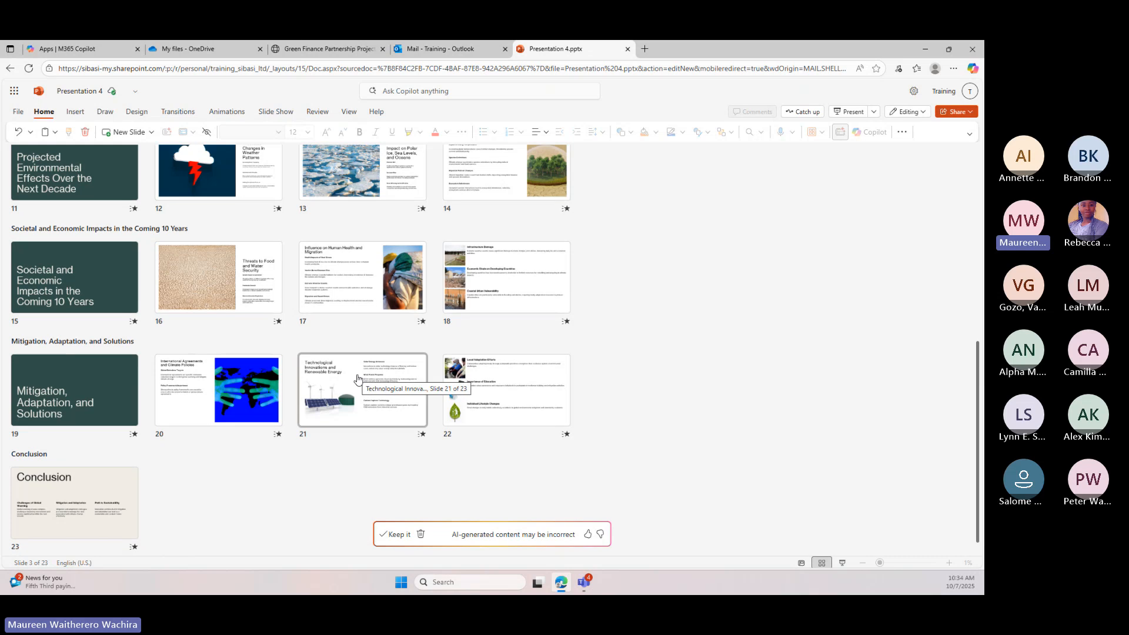
pyautogui.scroll(7, 357, 378)
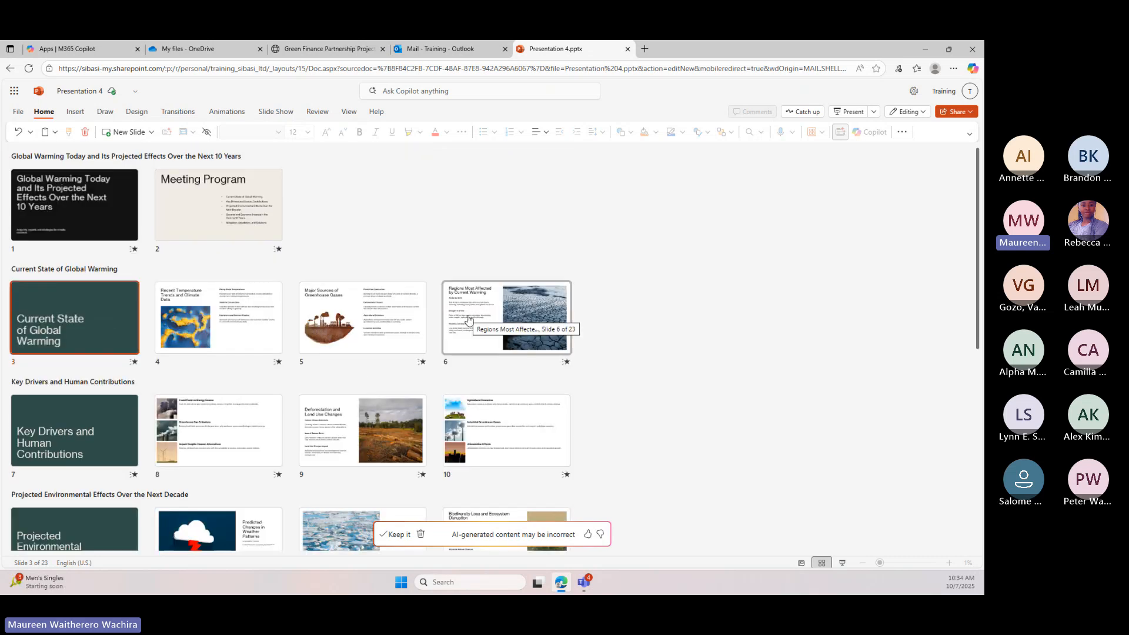
# Keep the Copilot-generated presentation and look over its slides from Meeting Program to Conclusion
pyautogui.click(392, 534)
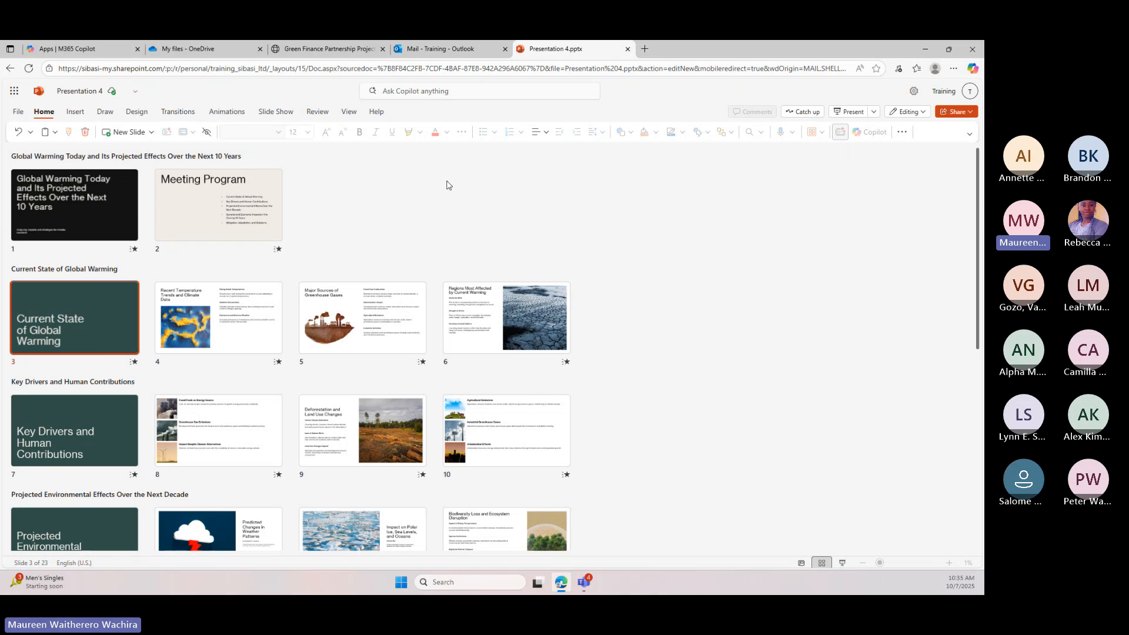
pyautogui.click(179, 215)
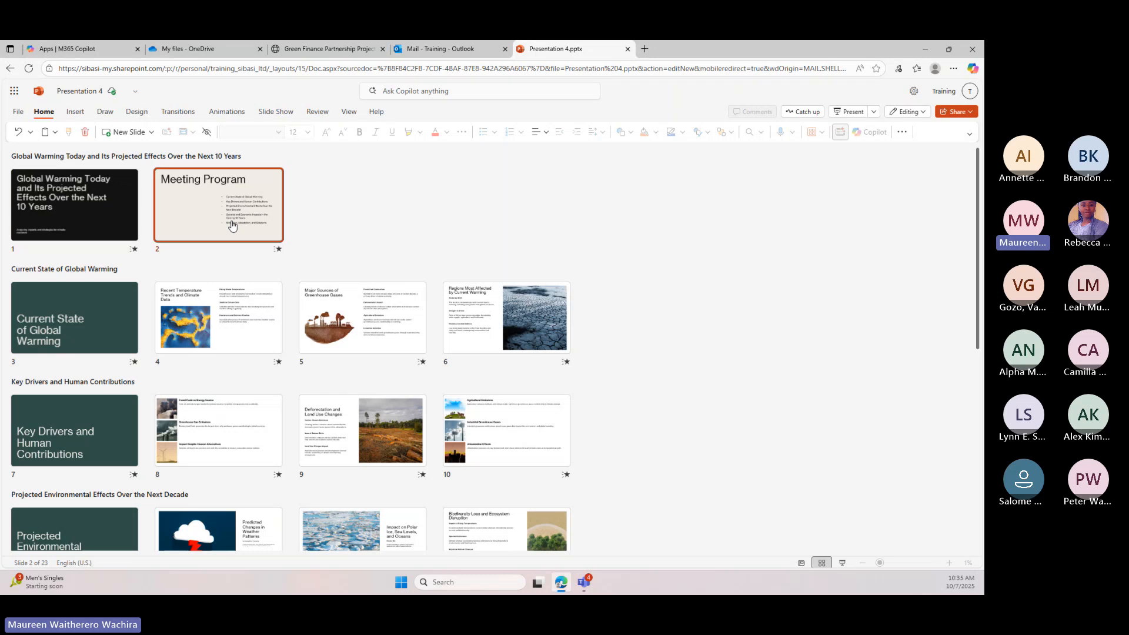
pyautogui.scroll(-2, 107, 213)
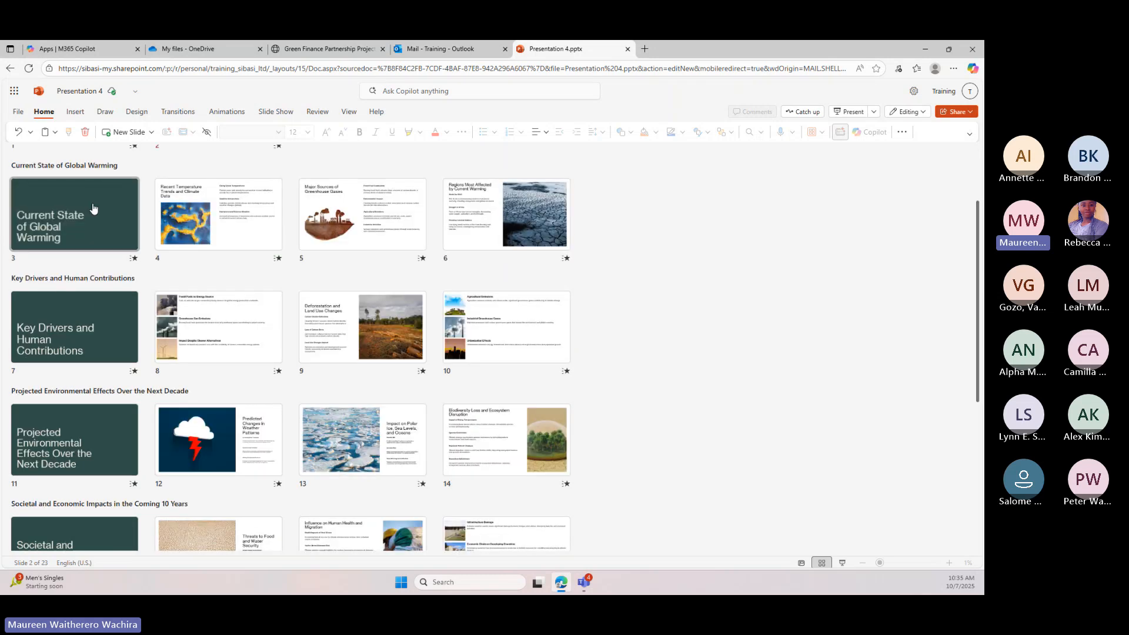
pyautogui.scroll(-5, 94, 209)
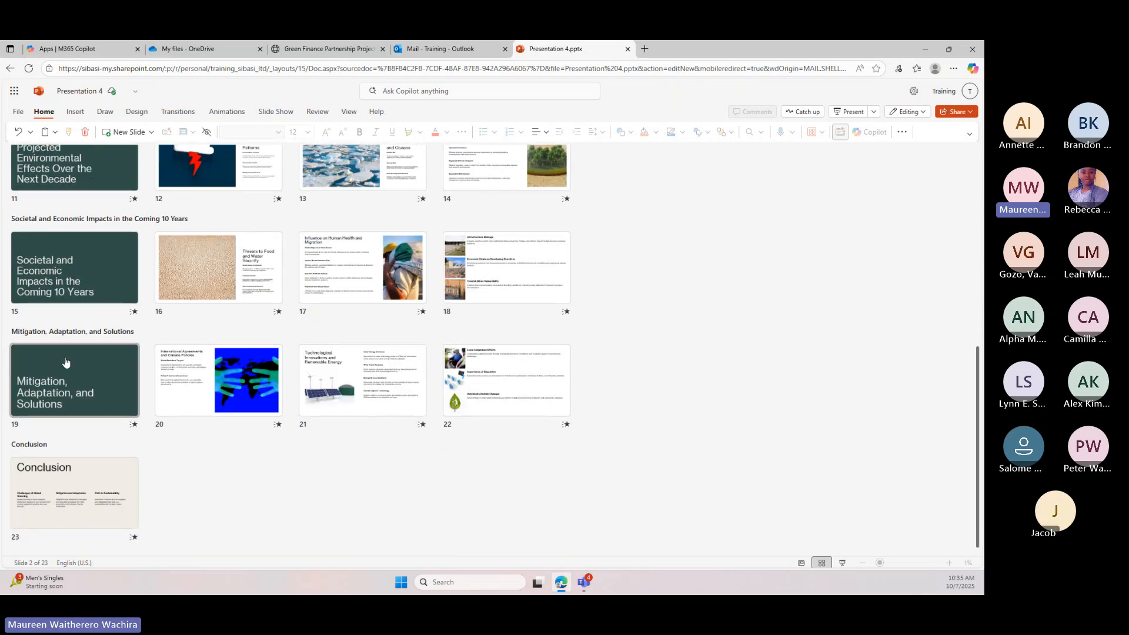
pyautogui.scroll(7, 66, 362)
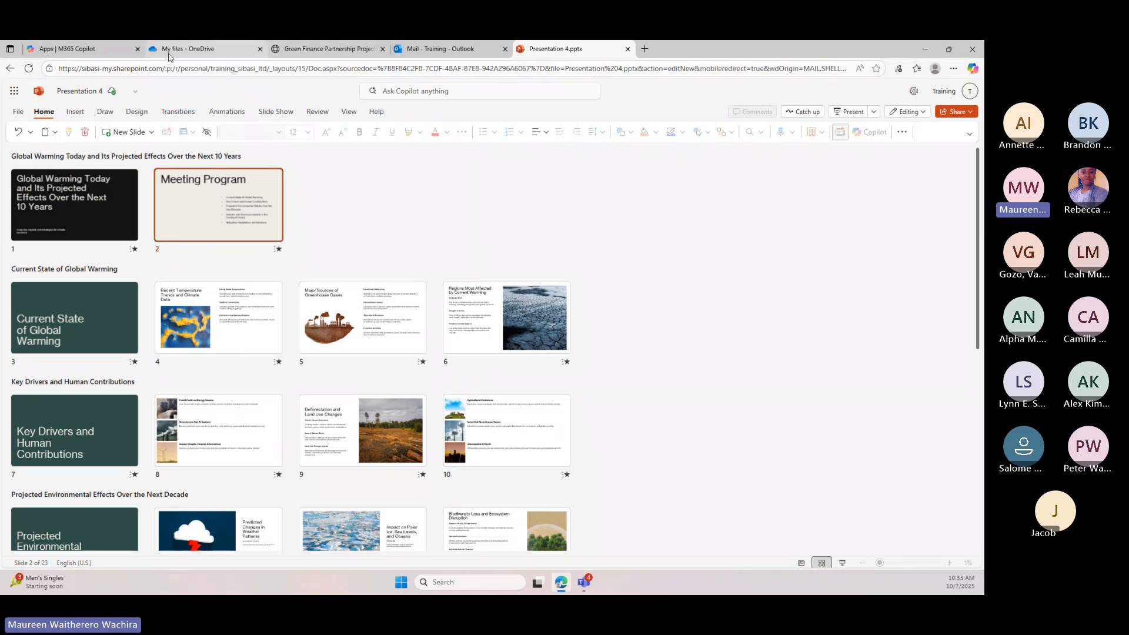
# Switch to SharePoint from the Microsoft 365 apps listed in OneDrive
pyautogui.click(67, 49)
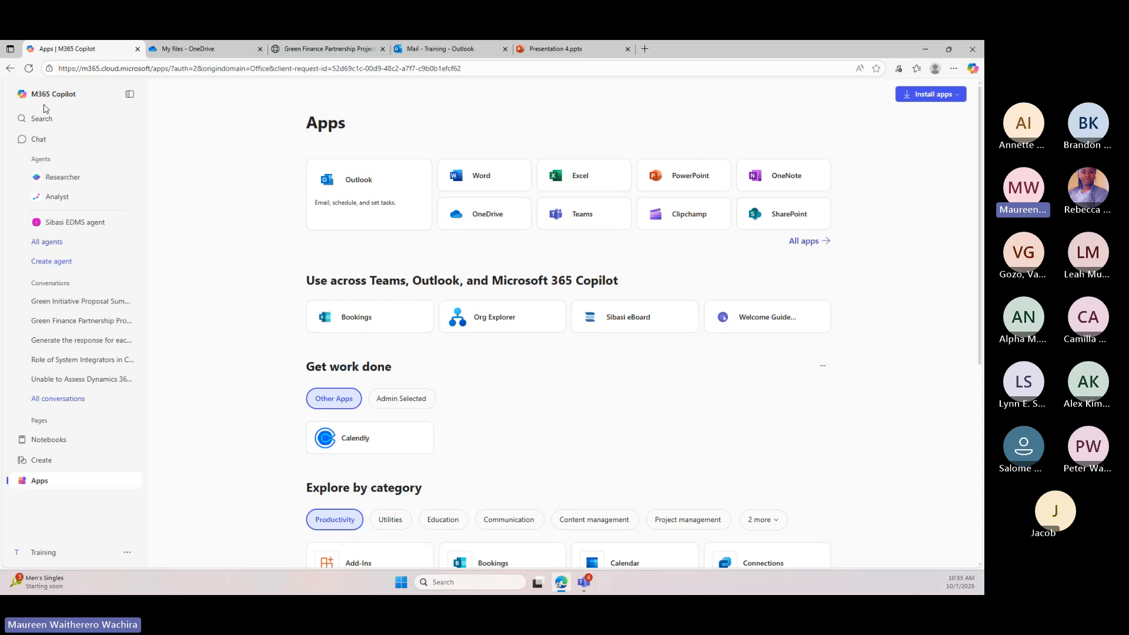
pyautogui.click(173, 50)
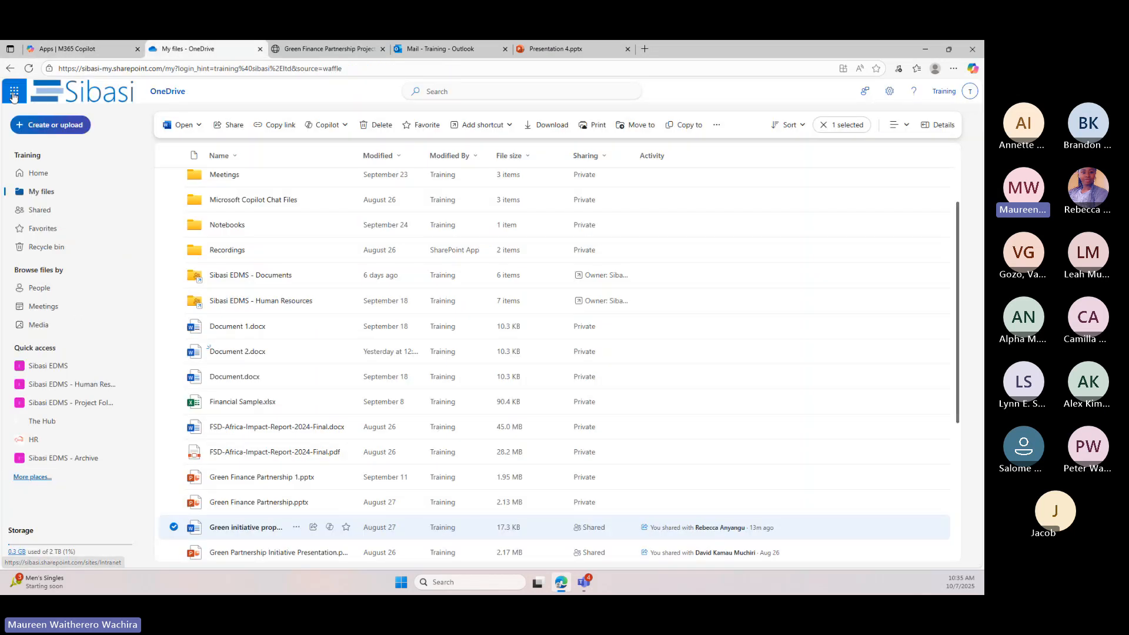
pyautogui.click(14, 92)
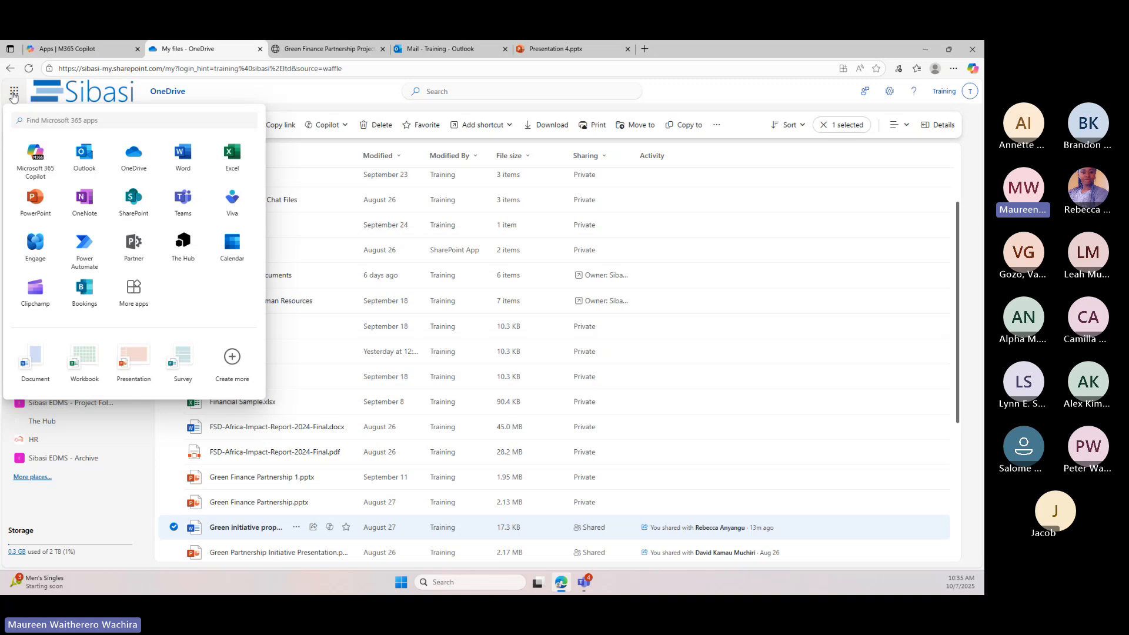
pyautogui.click(126, 201)
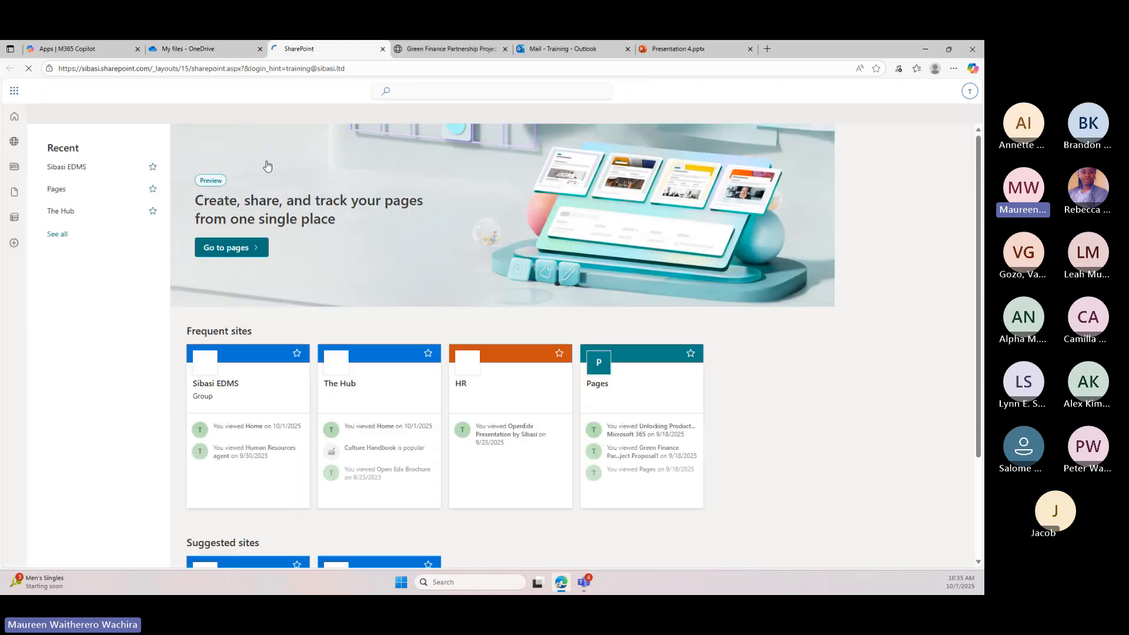
# Open the Documents library of the recently visited Sibasi EDMS site
pyautogui.scroll(-1, 225, 256)
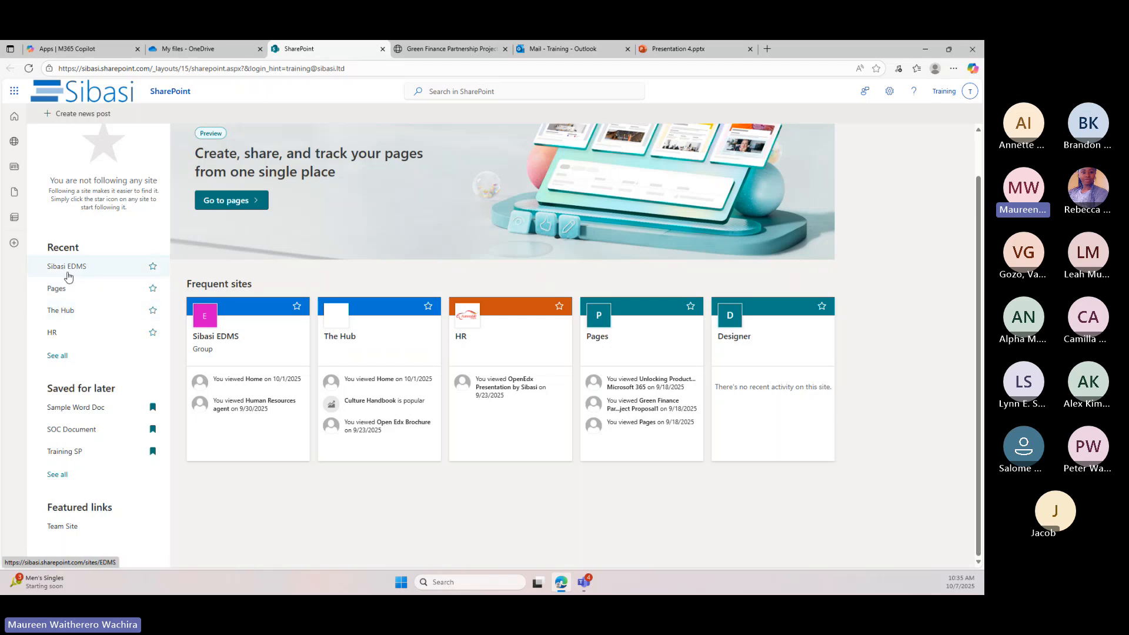
pyautogui.click(67, 266)
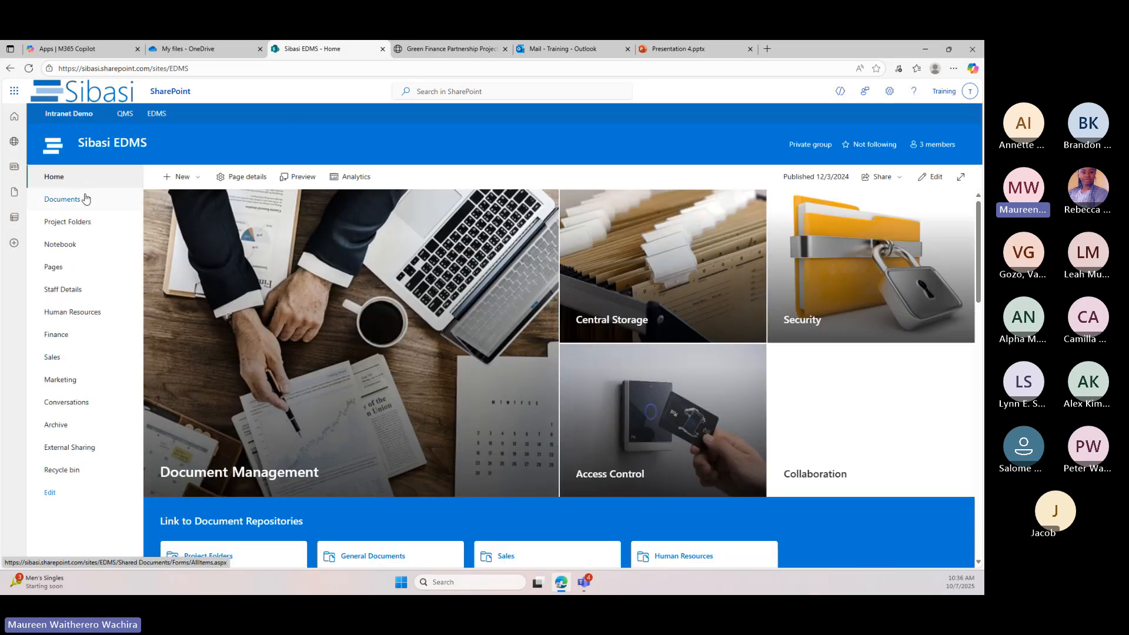
pyautogui.click(84, 198)
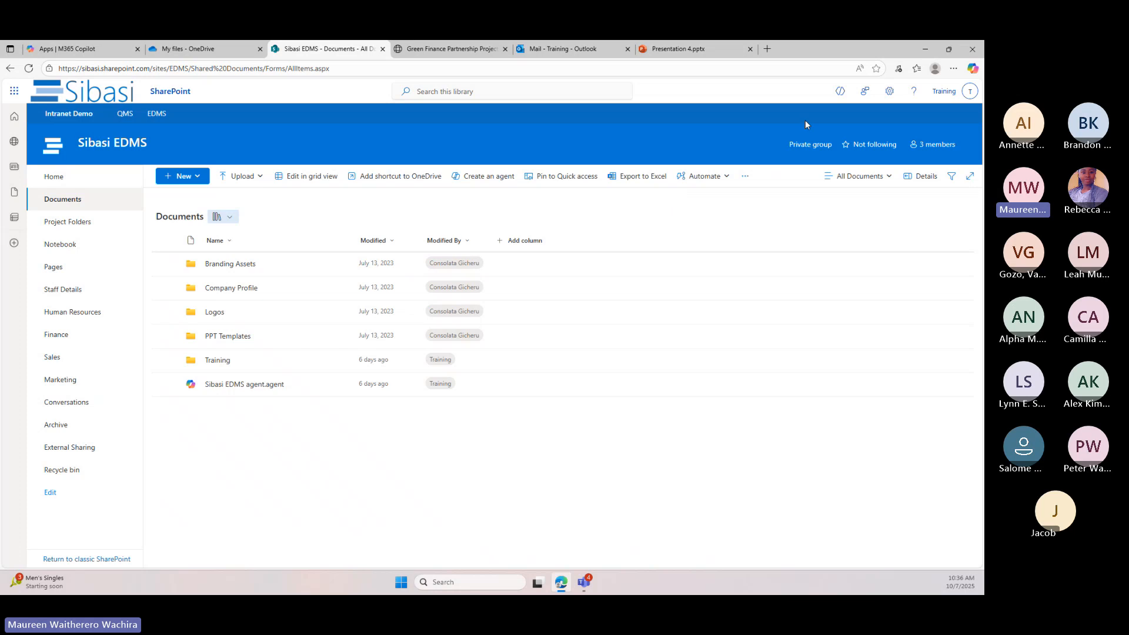
# Open the Copilot chat for the Documents library and view the available agents, keeping the default Sibasi EDMS agent
pyautogui.click(839, 94)
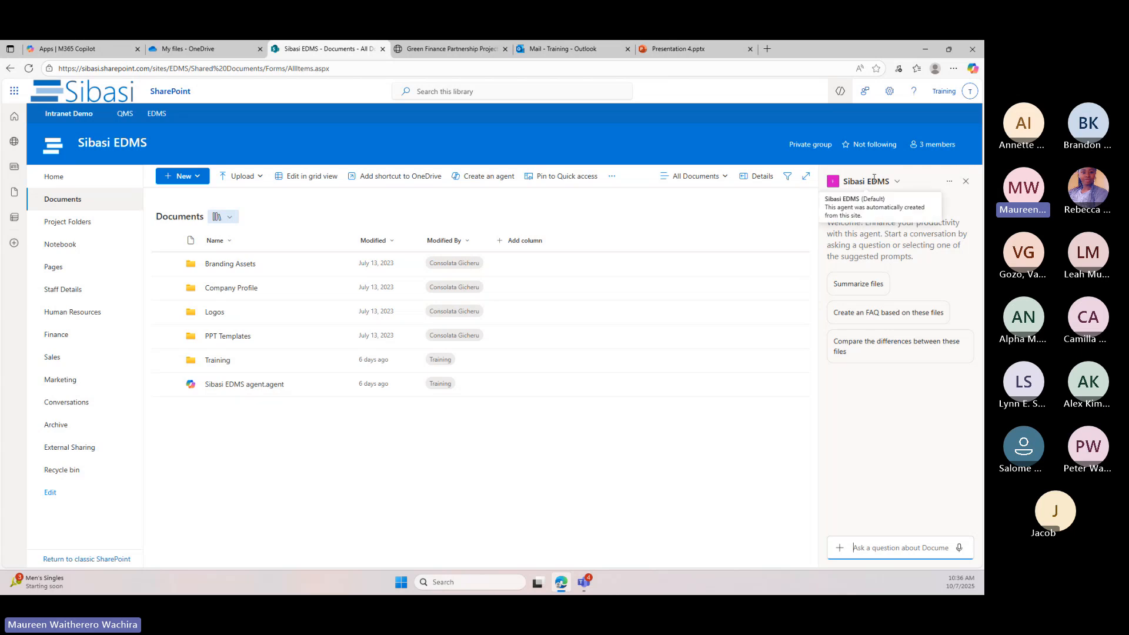
pyautogui.click(896, 182)
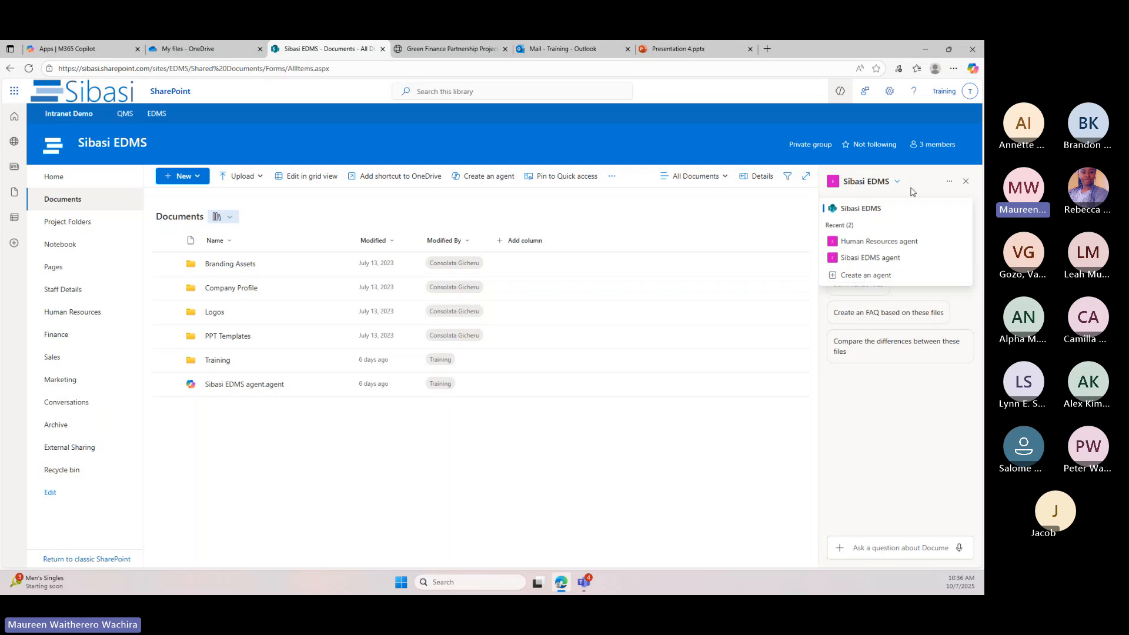
pyautogui.click(892, 184)
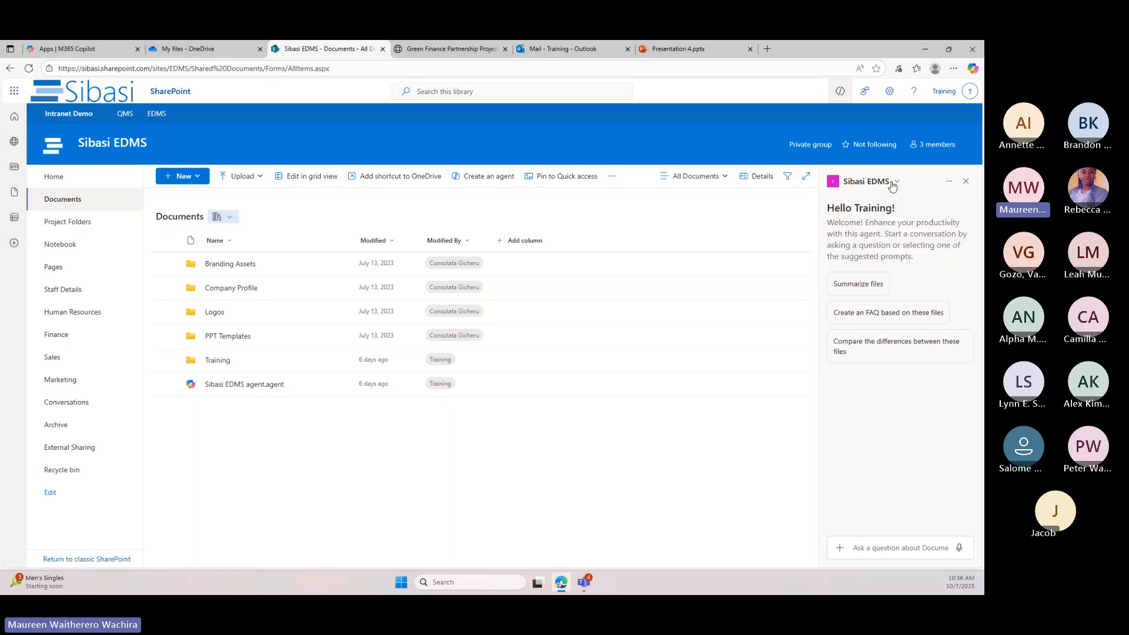
pyautogui.click(892, 184)
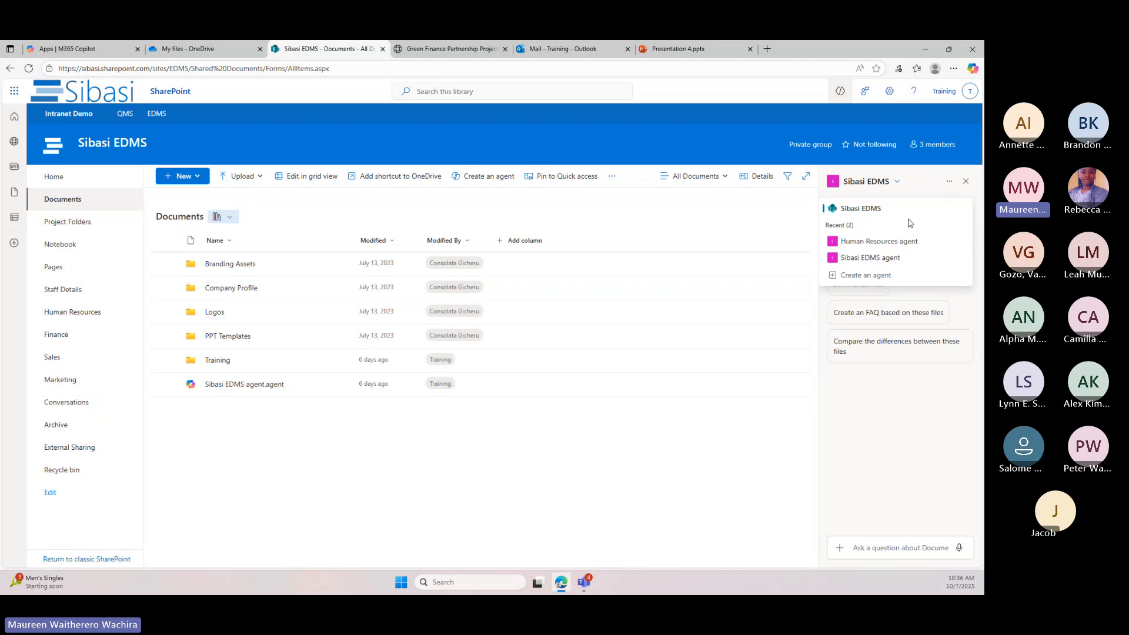
pyautogui.click(921, 187)
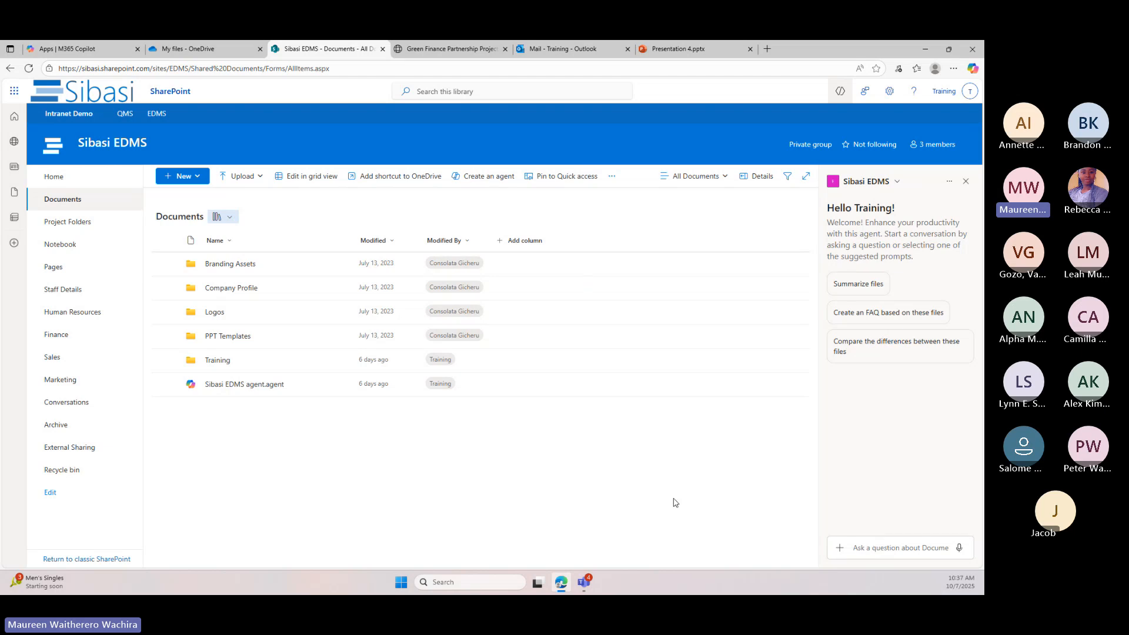
# Ask the Sibasi EDMS agent what is in the documents in this site
pyautogui.click(870, 548)
pyautogui.write('Wha')
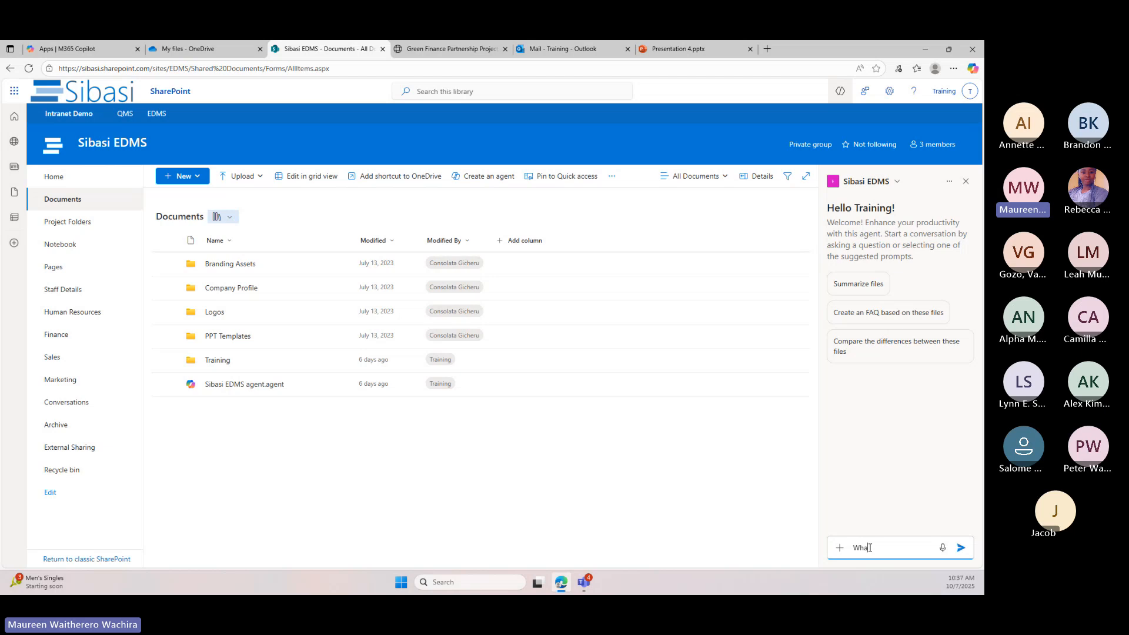
pyautogui.write('t is in the documents in this sie')
pyautogui.click(962, 549)
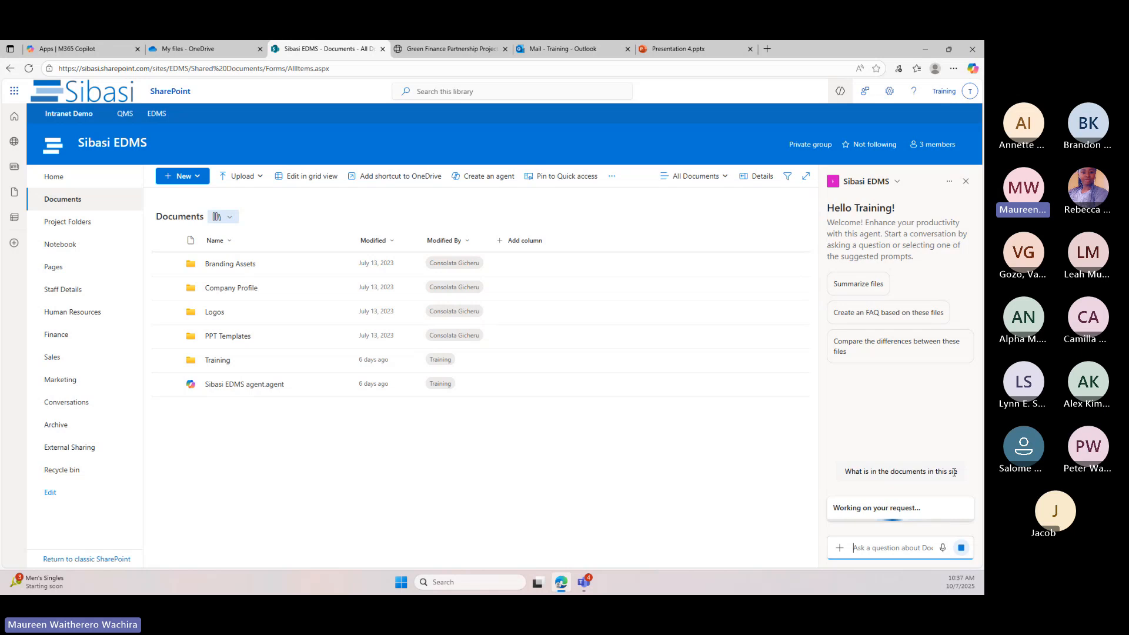
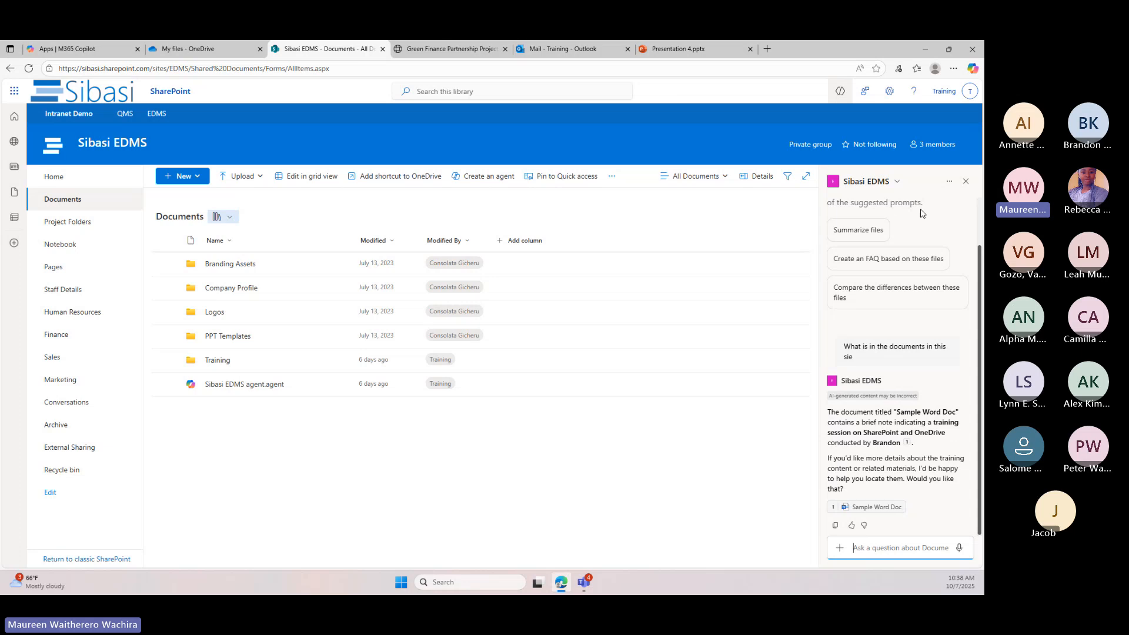
# Create a new agent based on the Documents library, open its chat, and view the list of available agents
pyautogui.click(888, 182)
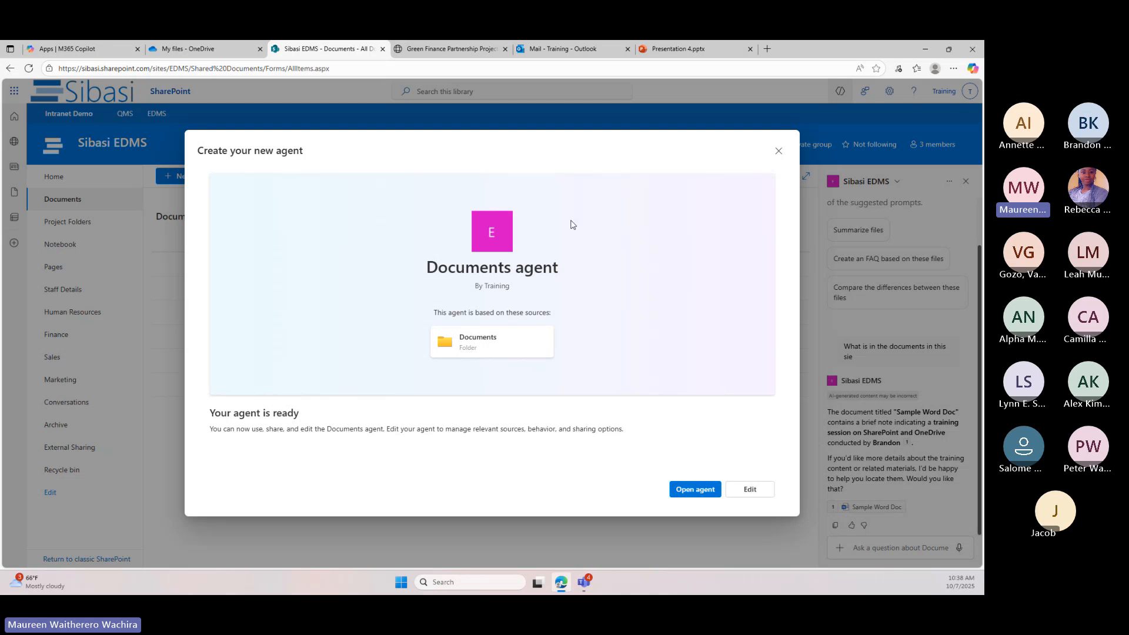
pyautogui.click(685, 493)
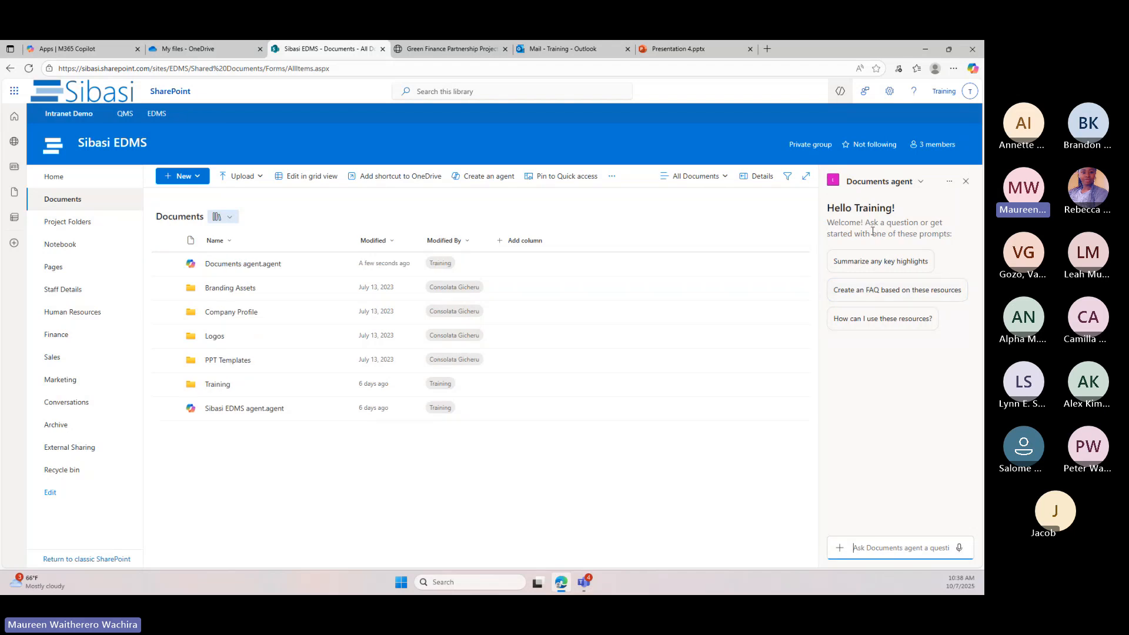
pyautogui.click(920, 183)
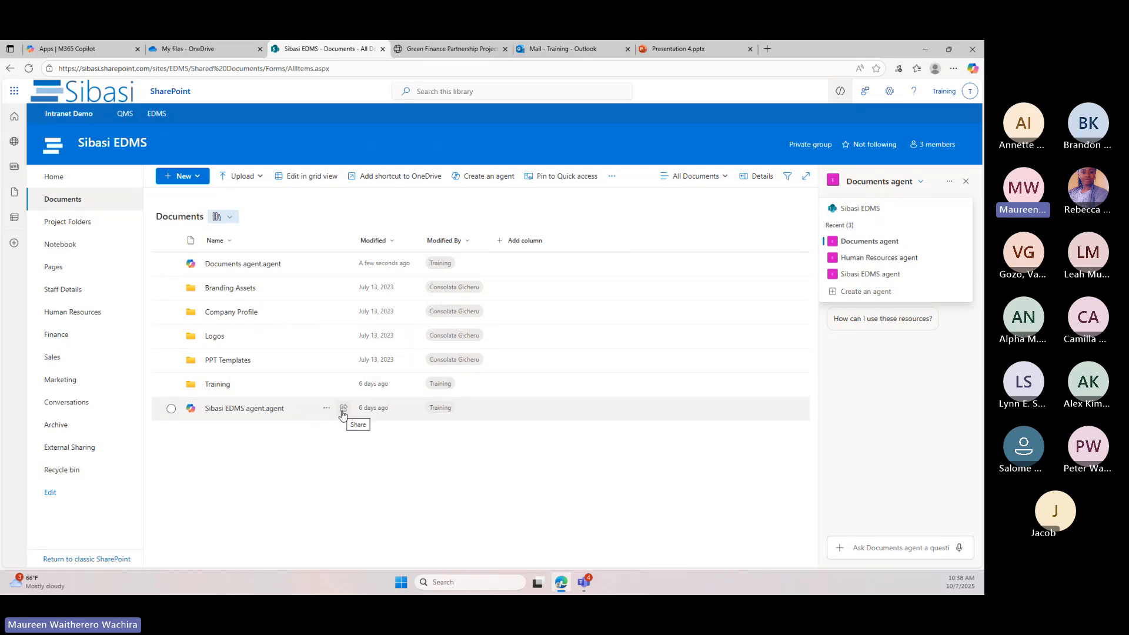
# View the sharing options for the Sibasi EDMS agent file, dismiss them without sharing, and close the agent chat
pyautogui.click(343, 409)
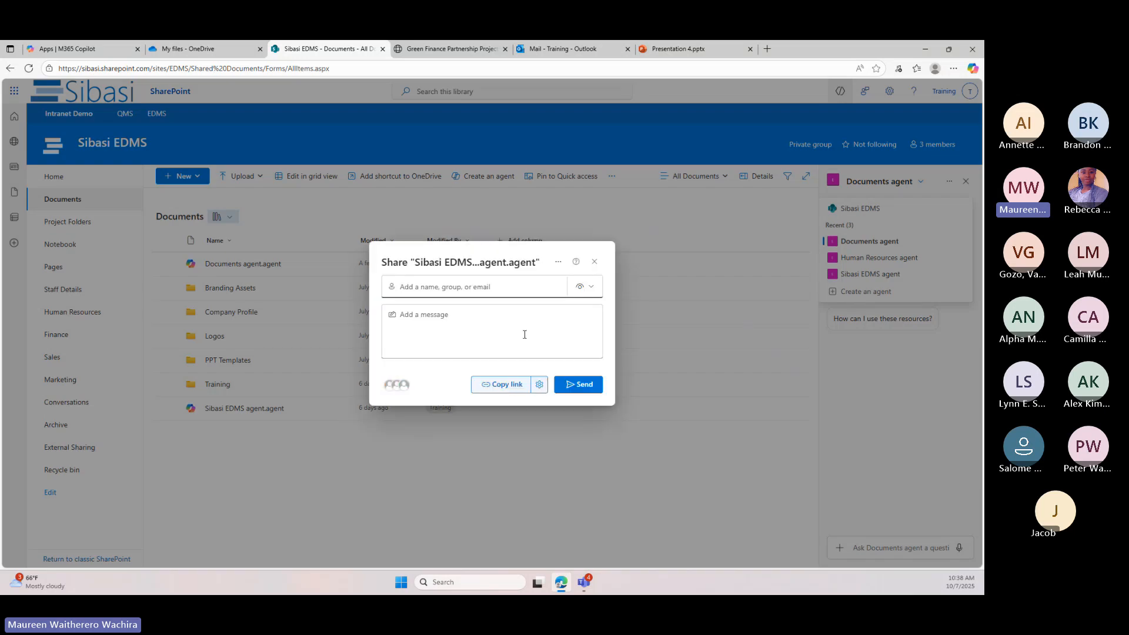
pyautogui.click(525, 334)
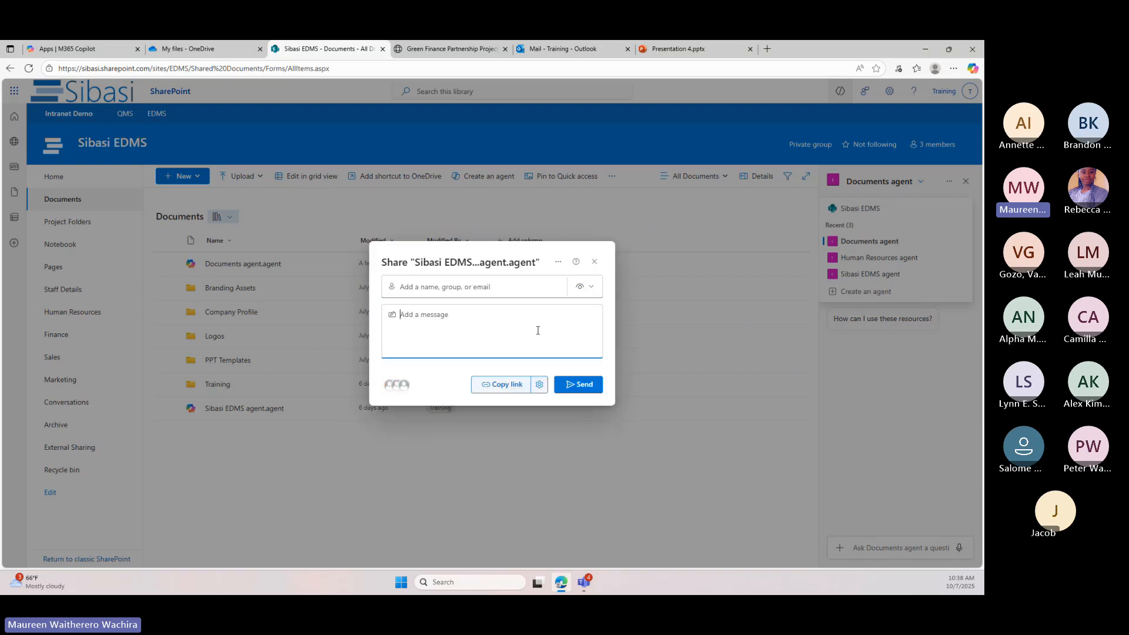
pyautogui.click(595, 261)
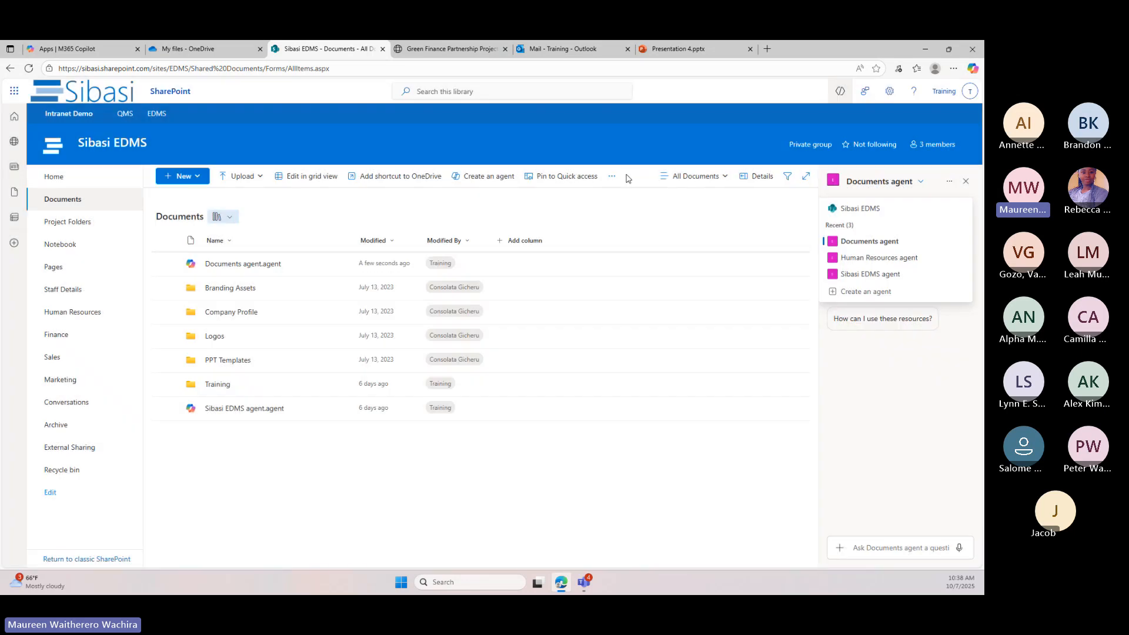
pyautogui.click(966, 183)
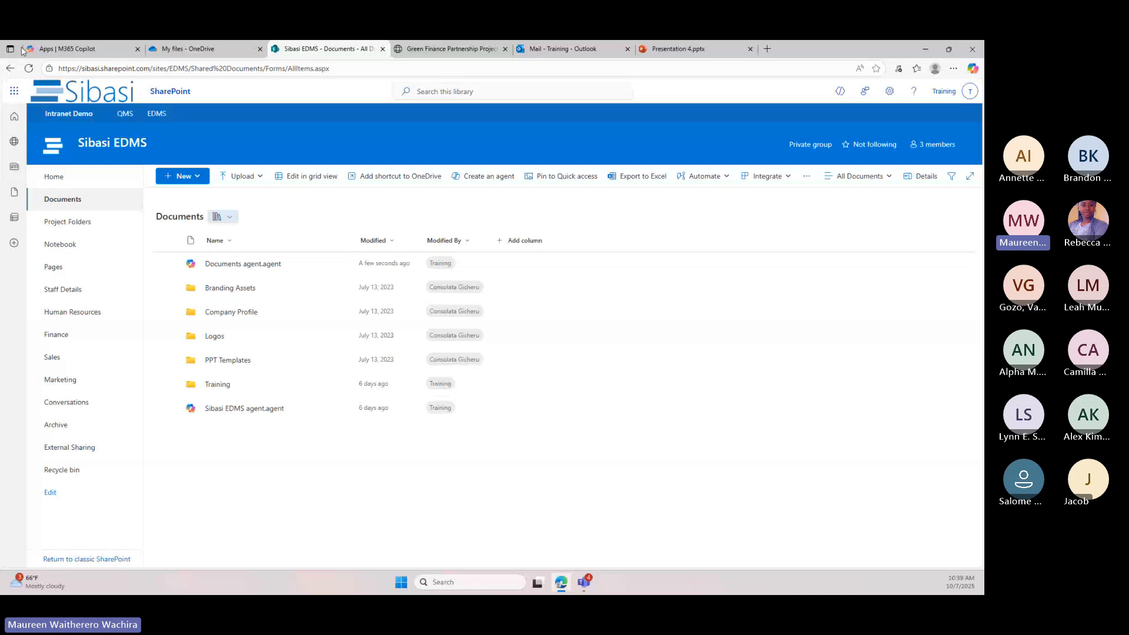
# Switch to OneDrive, look through the documents in My files, and open the Media view
pyautogui.click(192, 49)
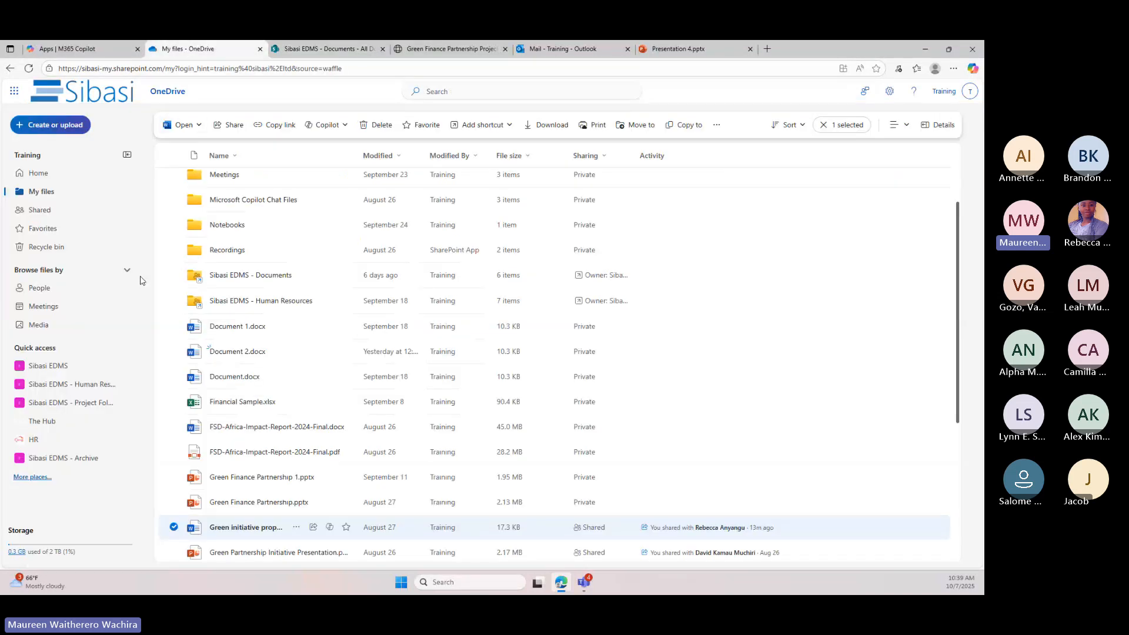
pyautogui.scroll(-4, 312, 382)
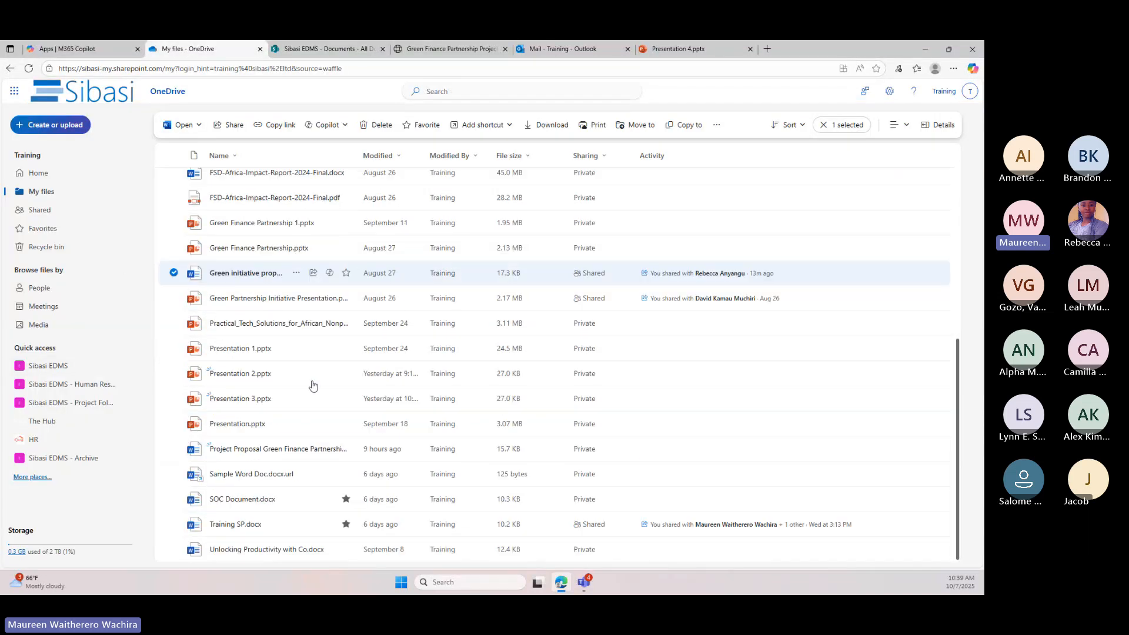
pyautogui.scroll(5, 345, 350)
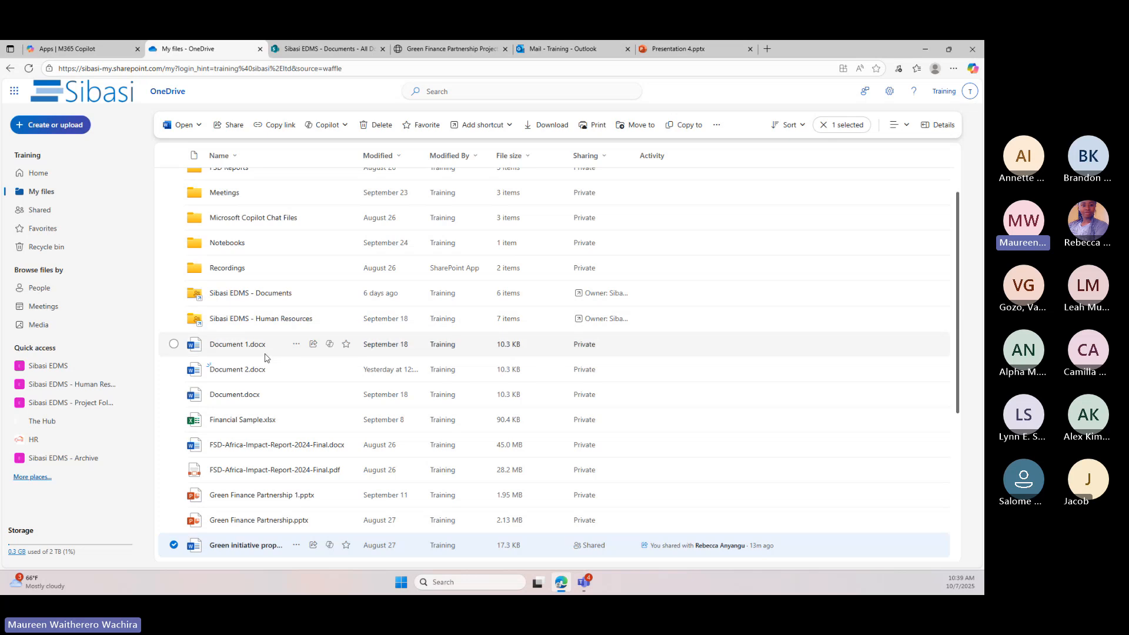
pyautogui.moveTo(224, 345)
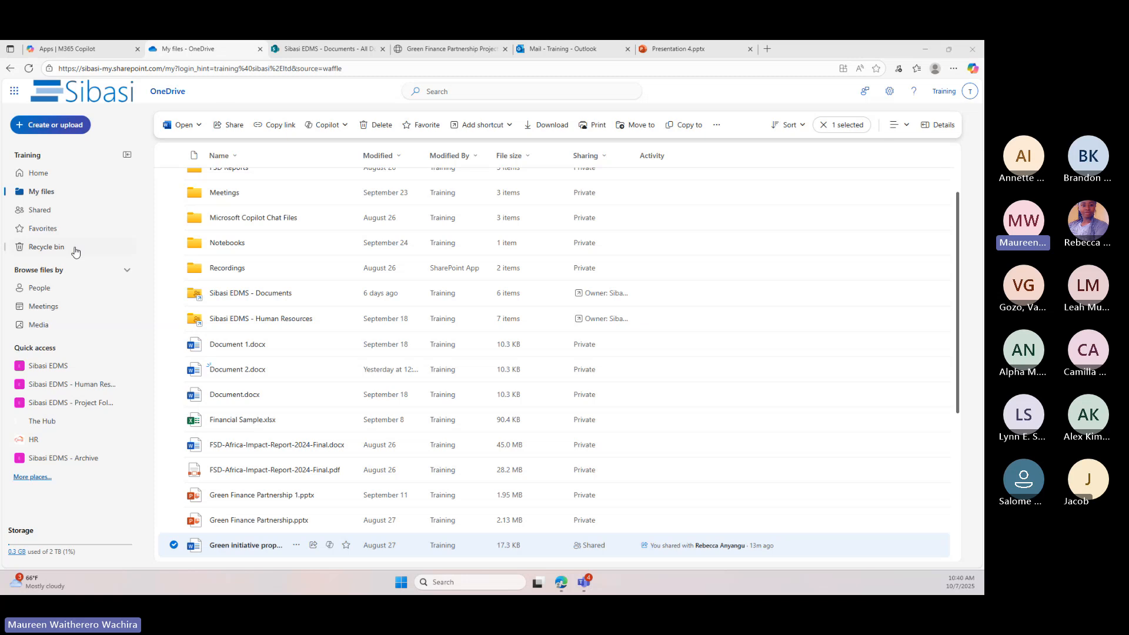
pyautogui.click(57, 328)
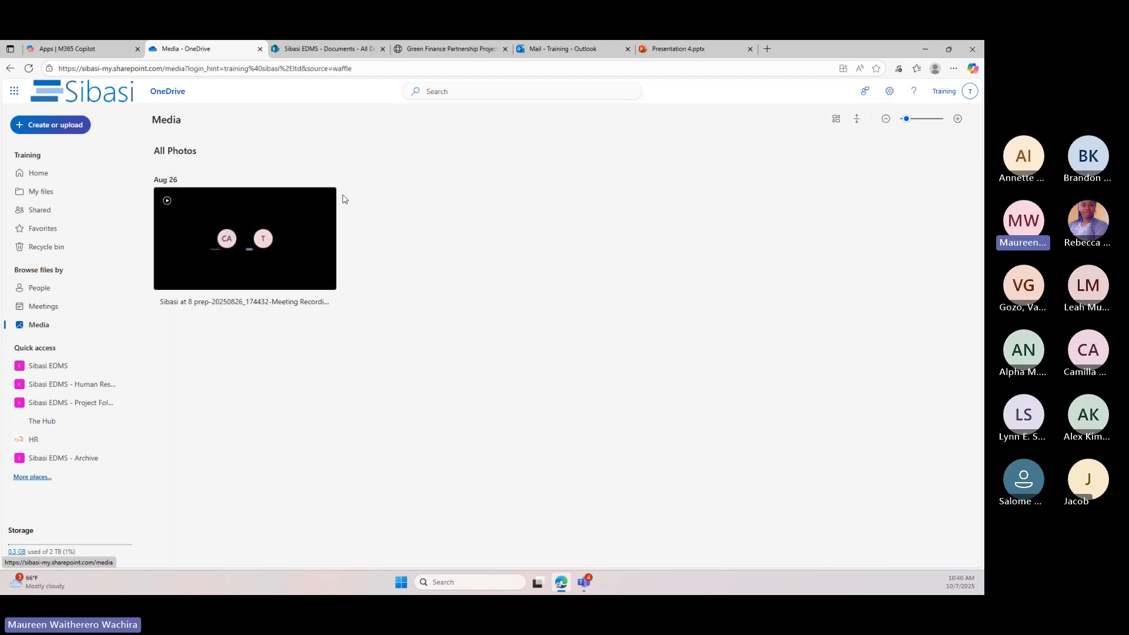
# Switch to M365 Copilot and open the image description field on the Create page
pyautogui.click(89, 51)
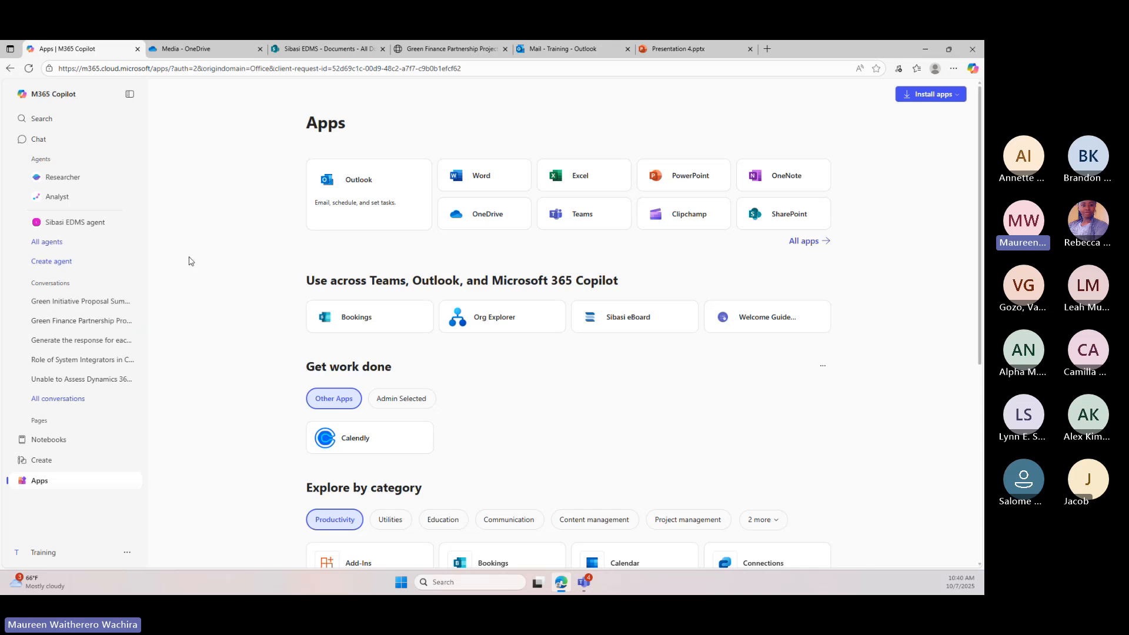
pyautogui.click(69, 460)
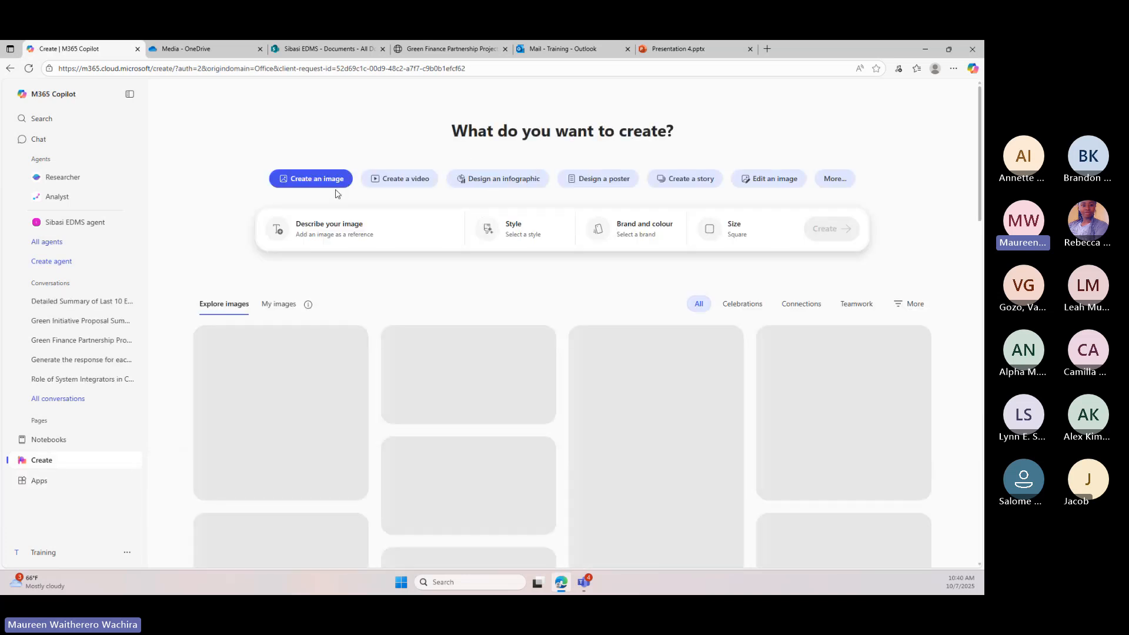
pyautogui.click(364, 231)
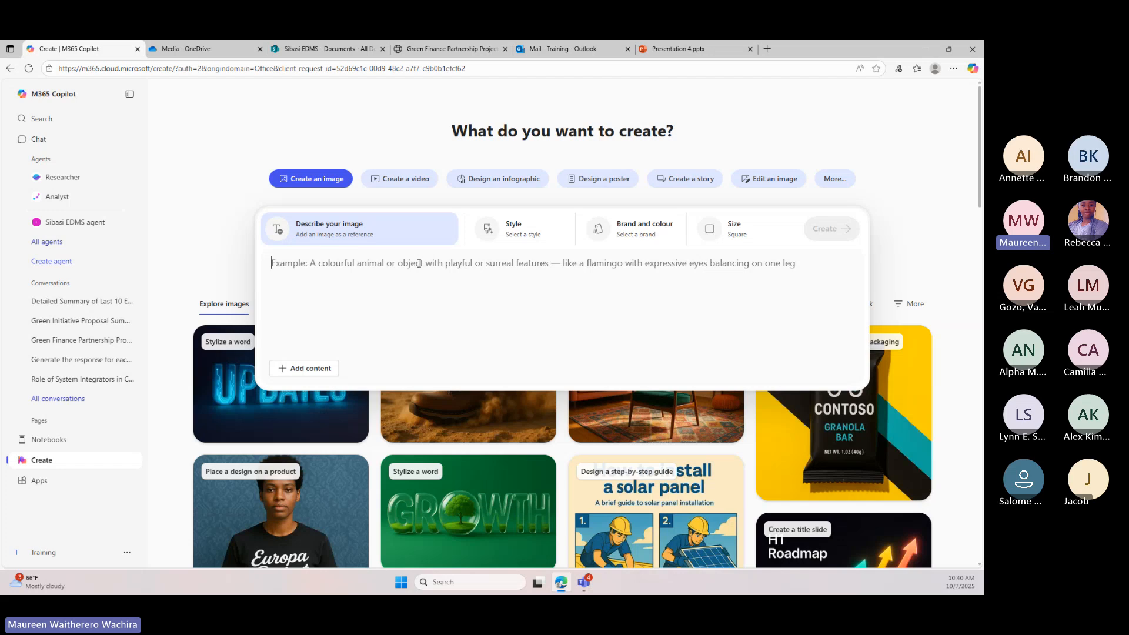
pyautogui.write('c')
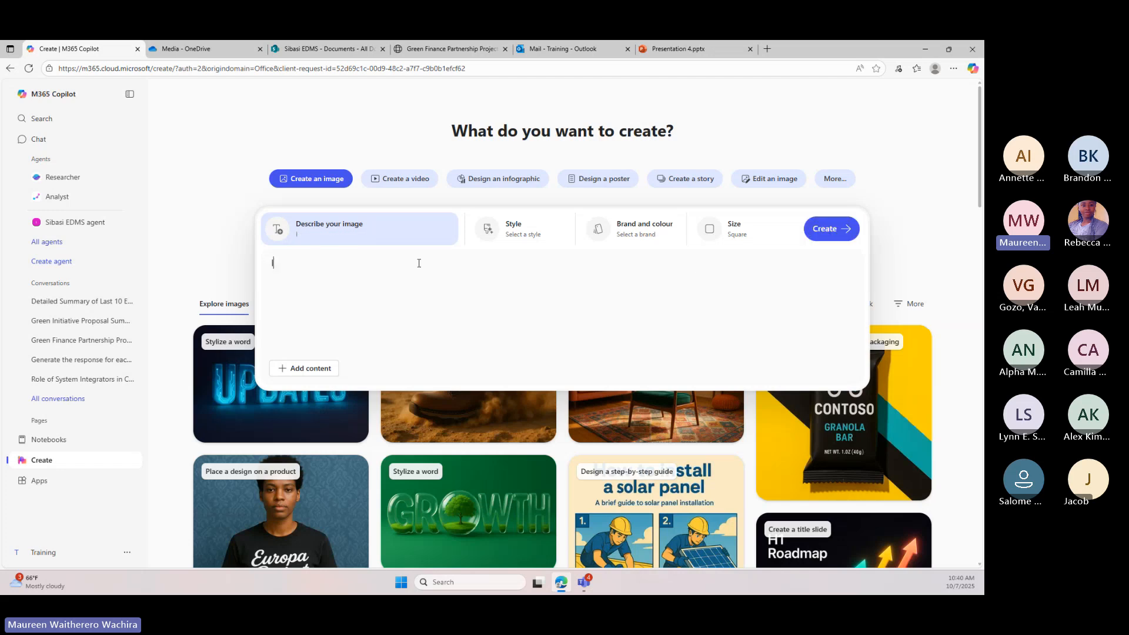
pyautogui.press('BackSpace')
pyautogui.write('cR\\')
pyautogui.press('BackSpace')
pyautogui.press('BackSpace')
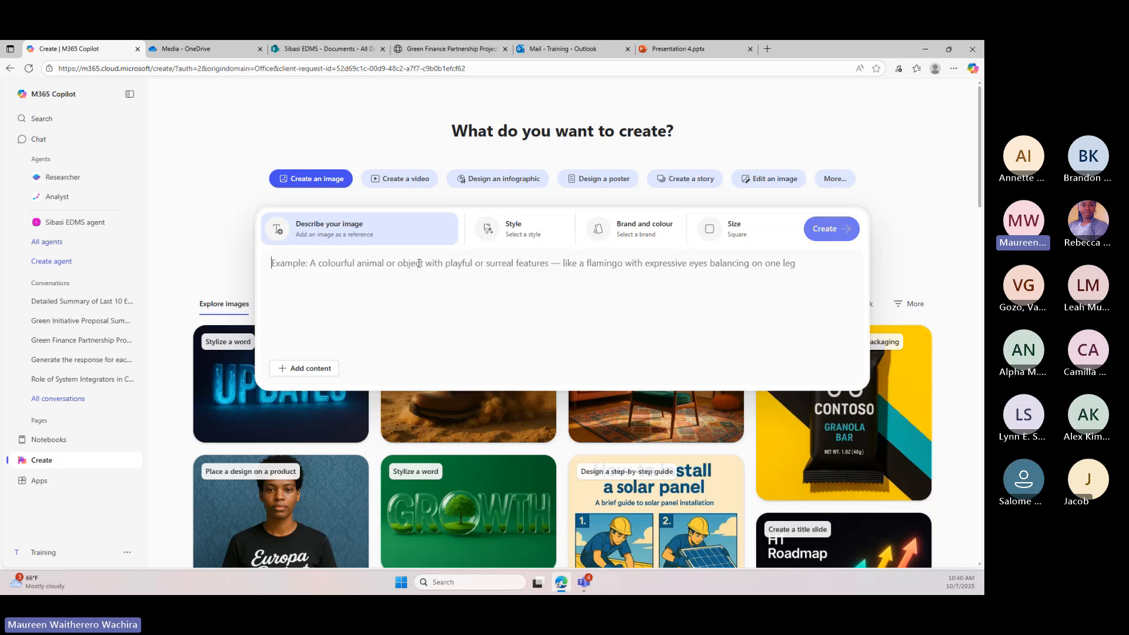
# Generate an image from the description "Create a photo for me to help market my chicken business"
pyautogui.write('Create a')
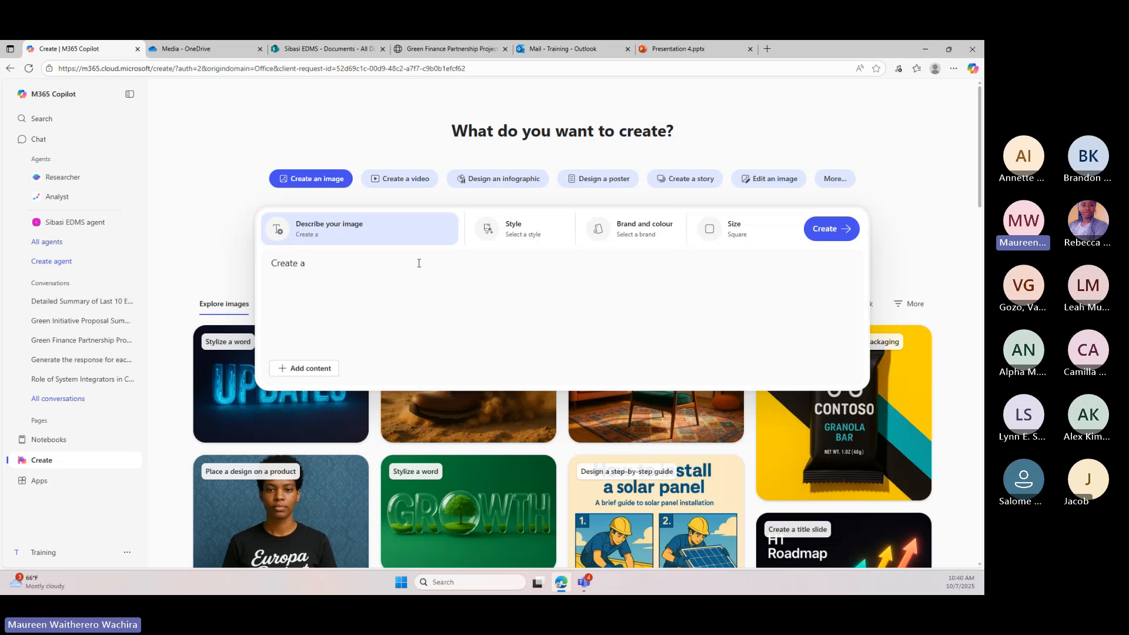
pyautogui.write(' photo for me to help mar')
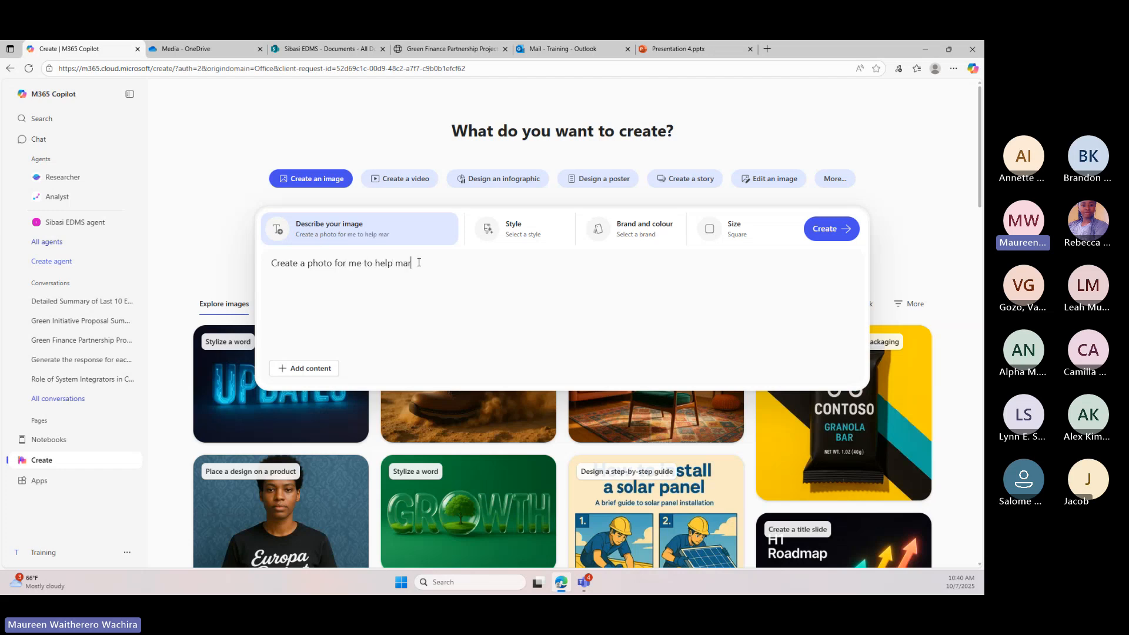
pyautogui.write('ket my chicken business')
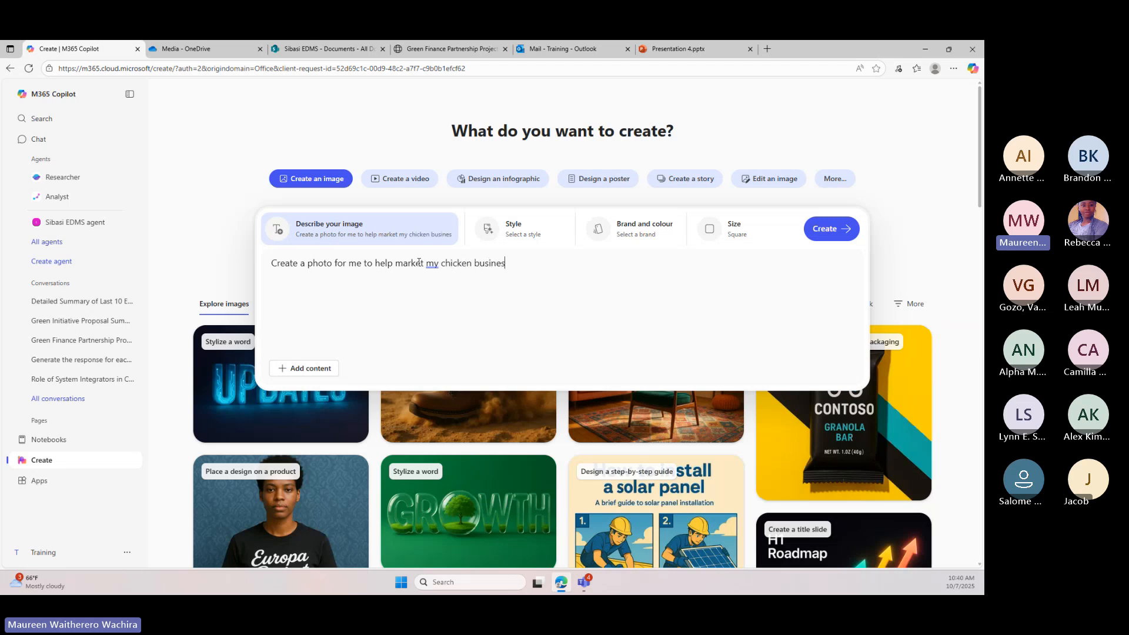
pyautogui.click(845, 237)
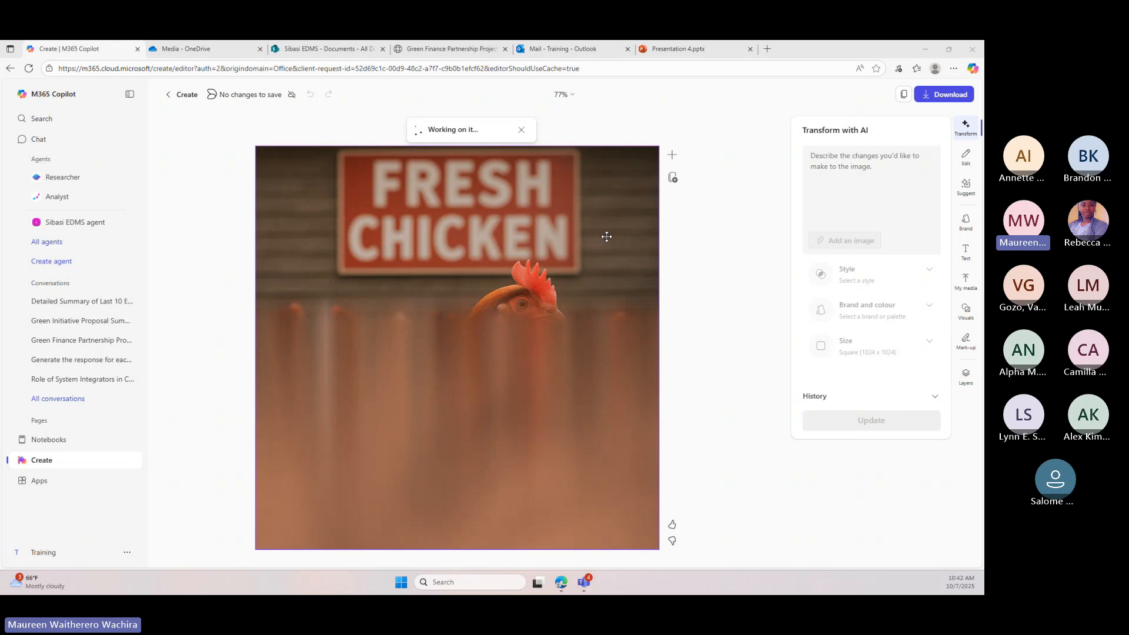
# Open the Analyst agent and attach the work file Green initiative proposal to the prompt
pyautogui.click(80, 199)
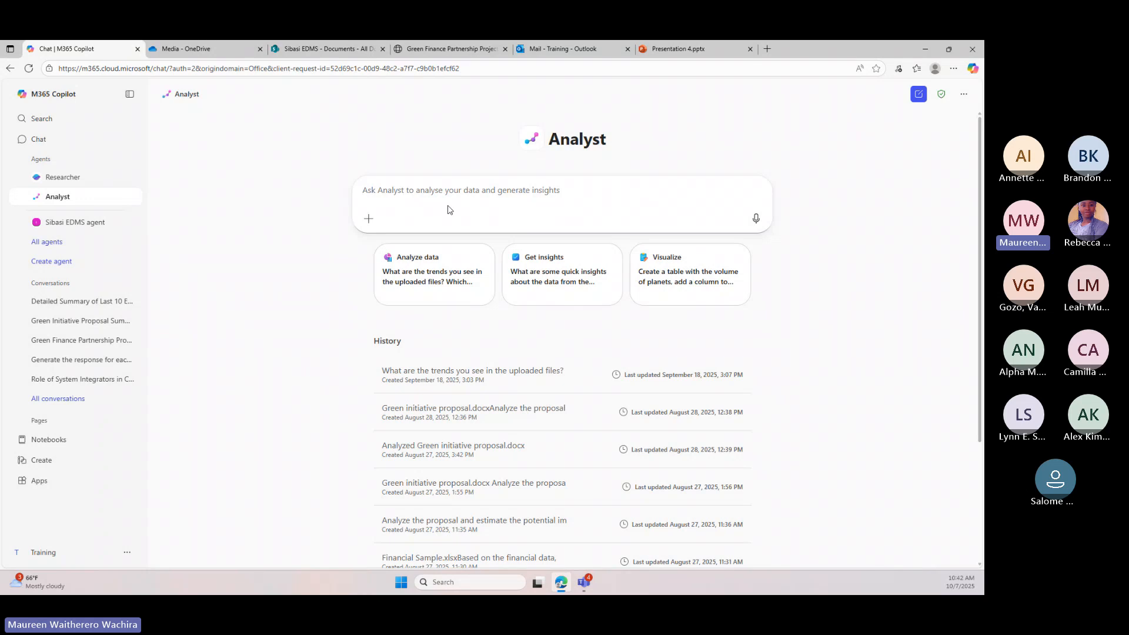
pyautogui.click(369, 220)
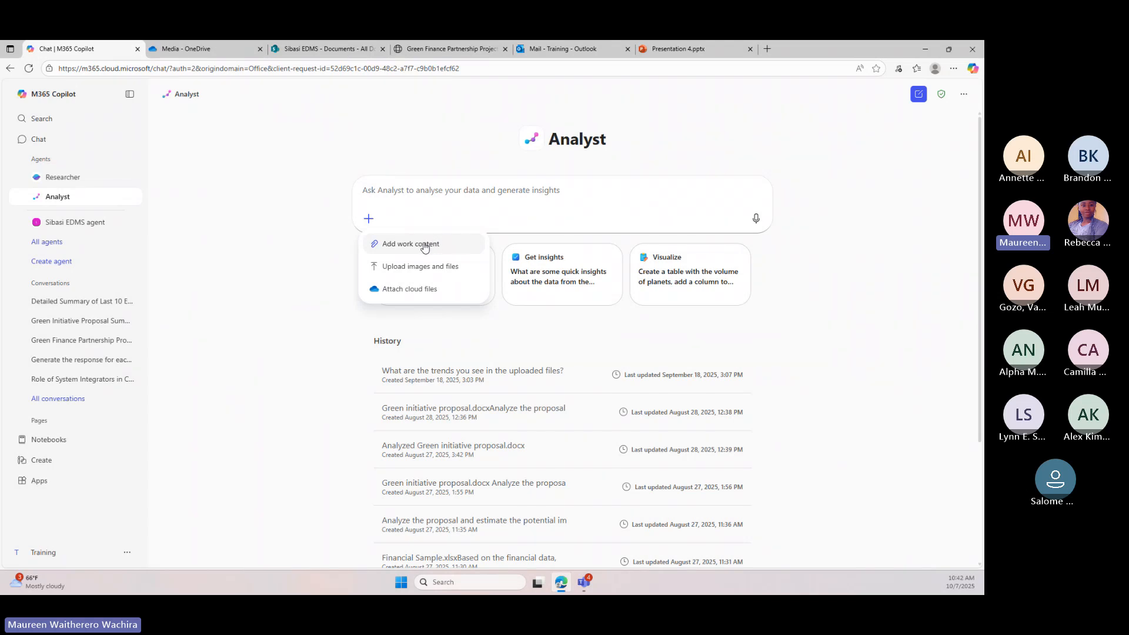
pyautogui.click(424, 246)
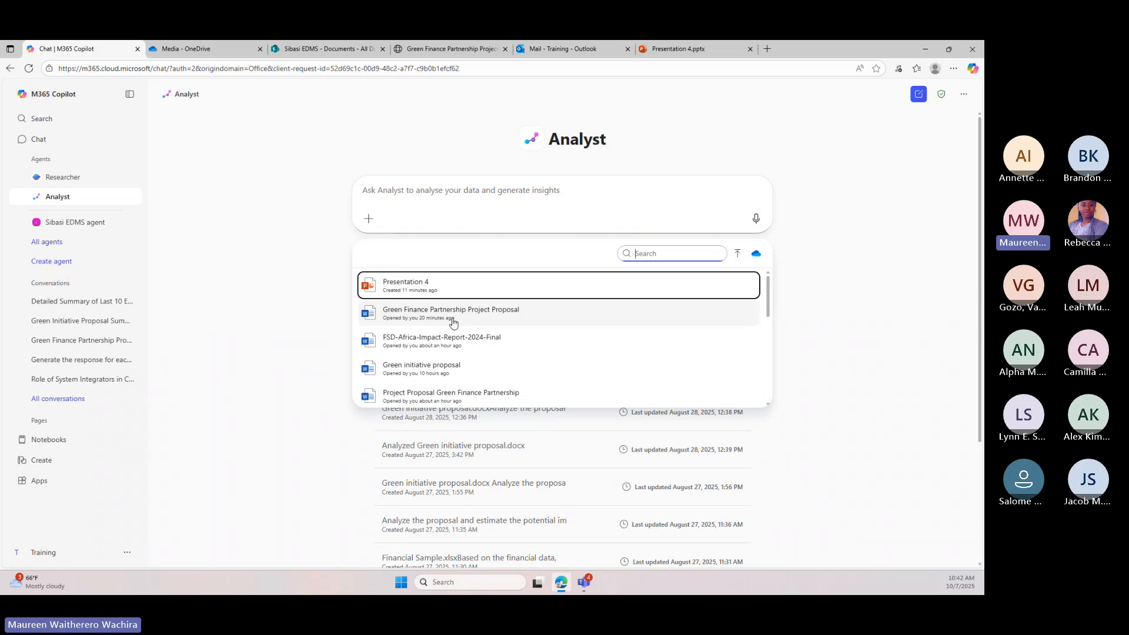
pyautogui.click(441, 369)
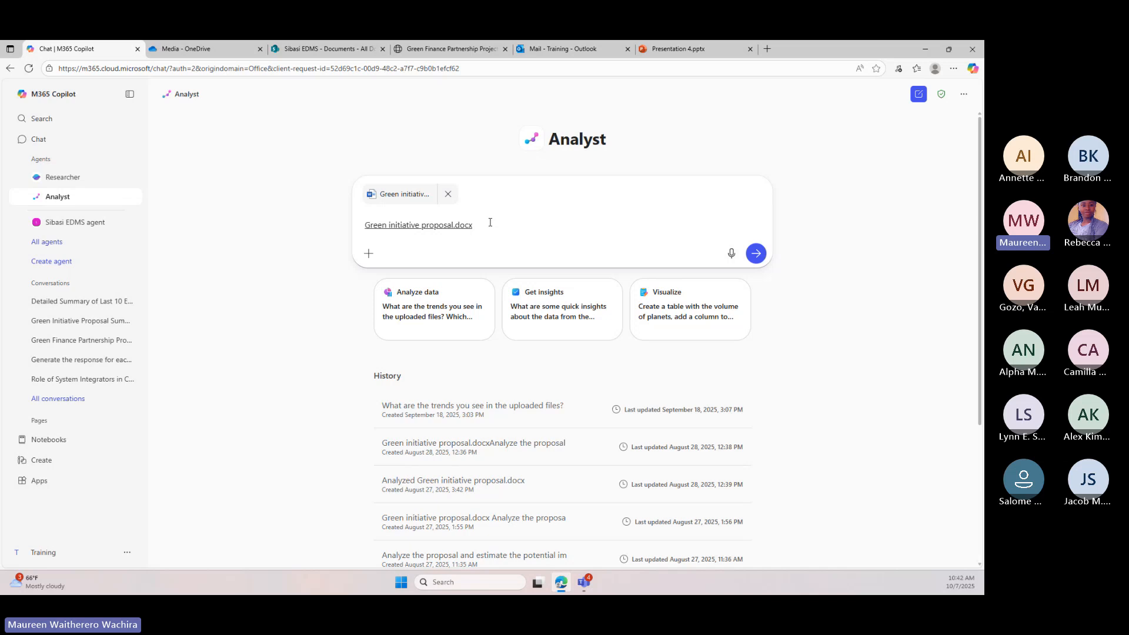
# Ask Analyst to estimate the impact of addressing Africa's $100 billion annual climate finance gap and which Kenyan sectors or communities benefit at 10%, 25% and 50% reductions
pyautogui.hotkey('ctrl', 'v')
pyautogui.press('BackSpace')
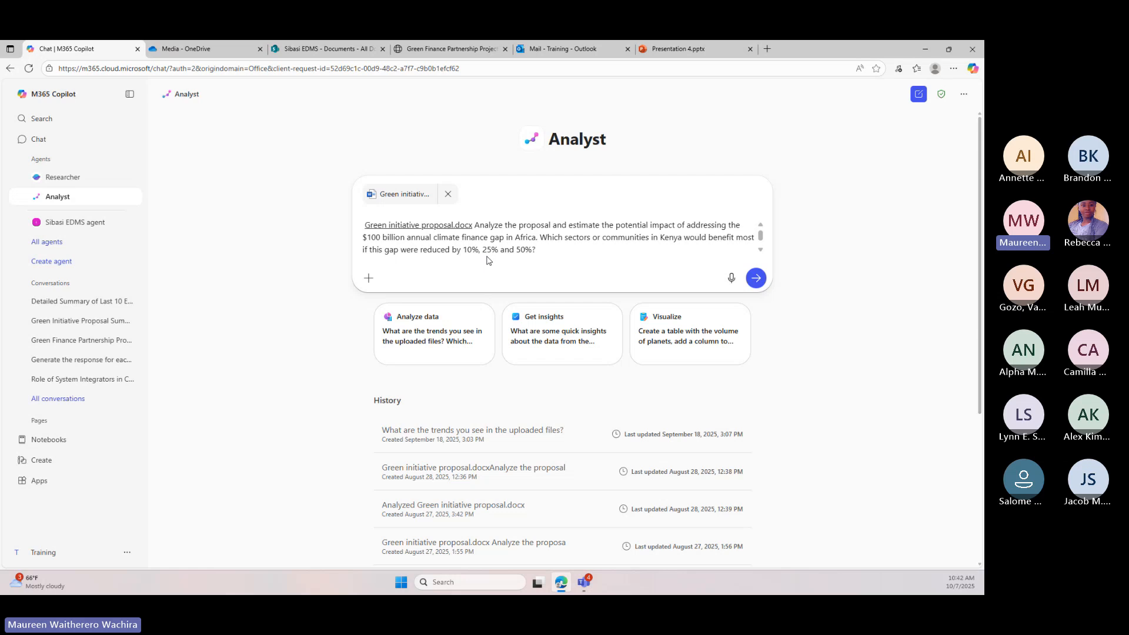
pyautogui.click(755, 278)
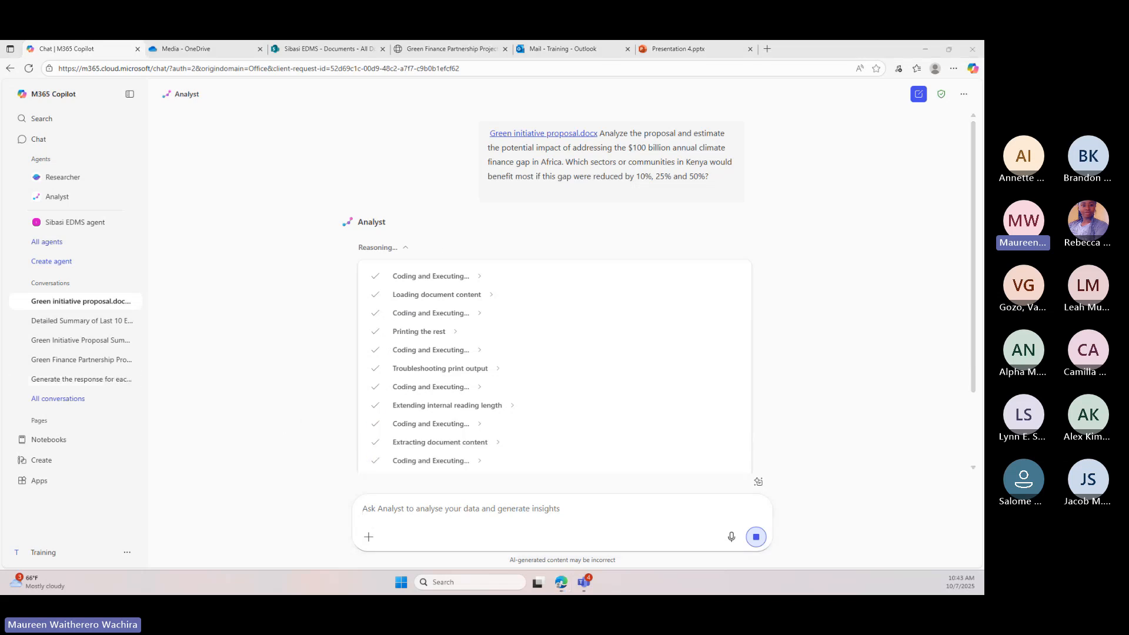
# Expand the first Coding and Executing entry in Analyst's reasoning and examine its Python code and output
pyautogui.press('super+d')
pyautogui.press('super+d')
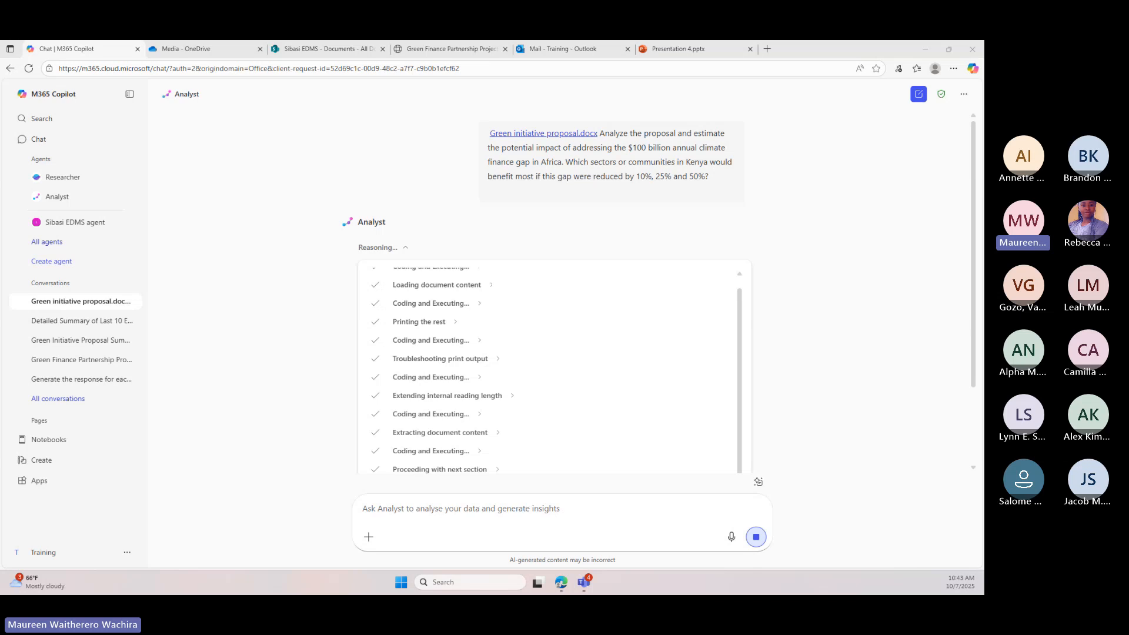
pyautogui.scroll(1, 450, 360)
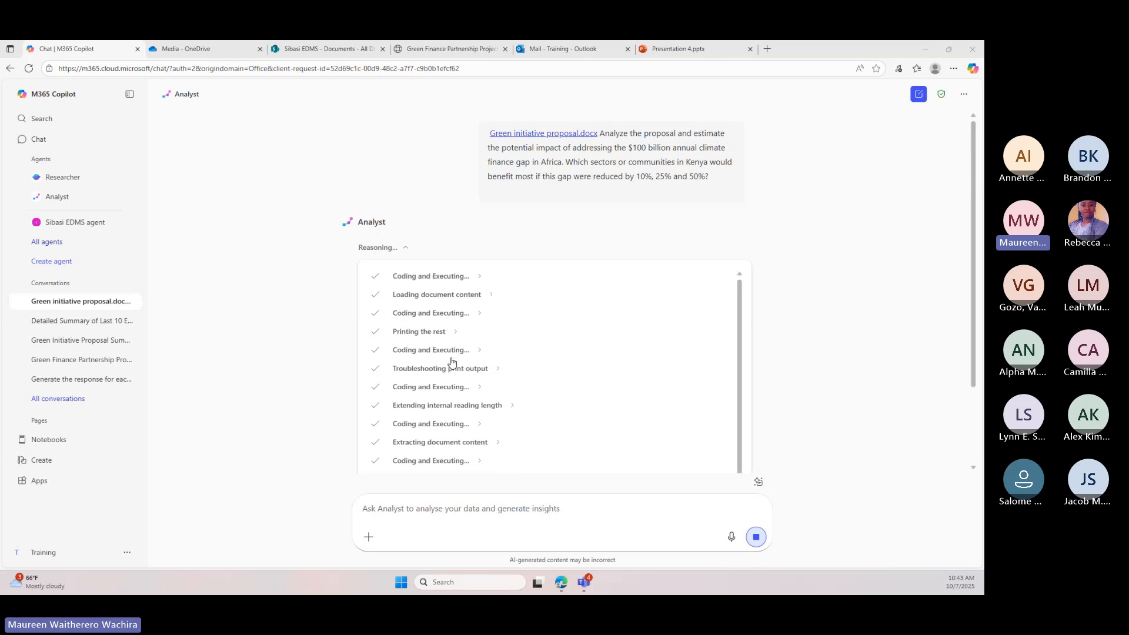
pyautogui.click(475, 279)
pyautogui.scroll(-1, 503, 341)
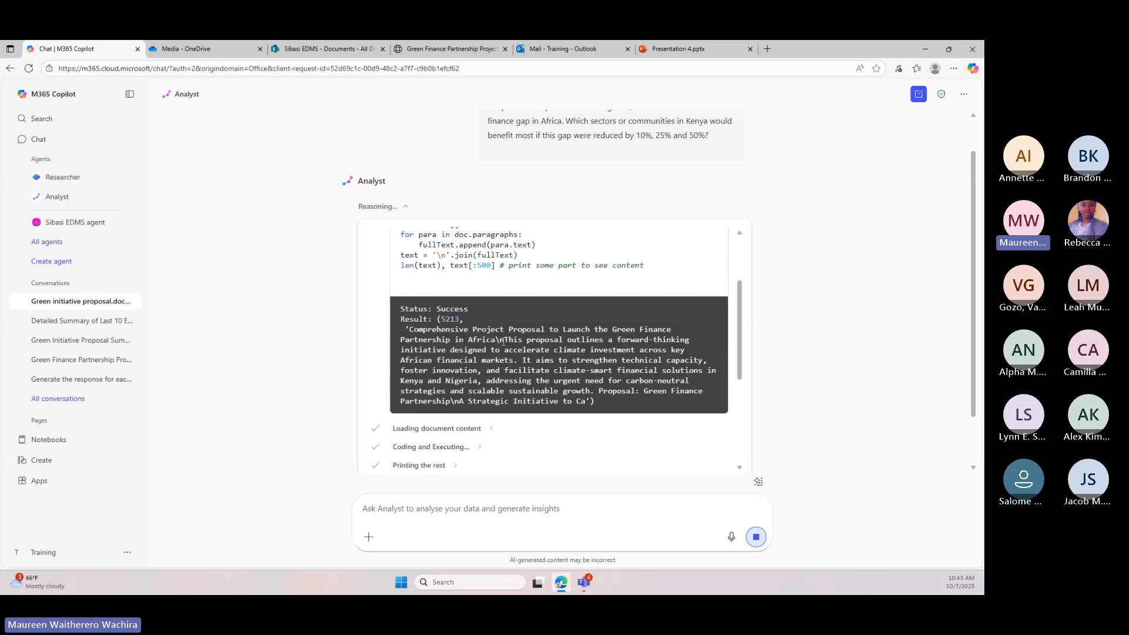
pyautogui.scroll(3, 503, 342)
pyautogui.scroll(-5, 394, 326)
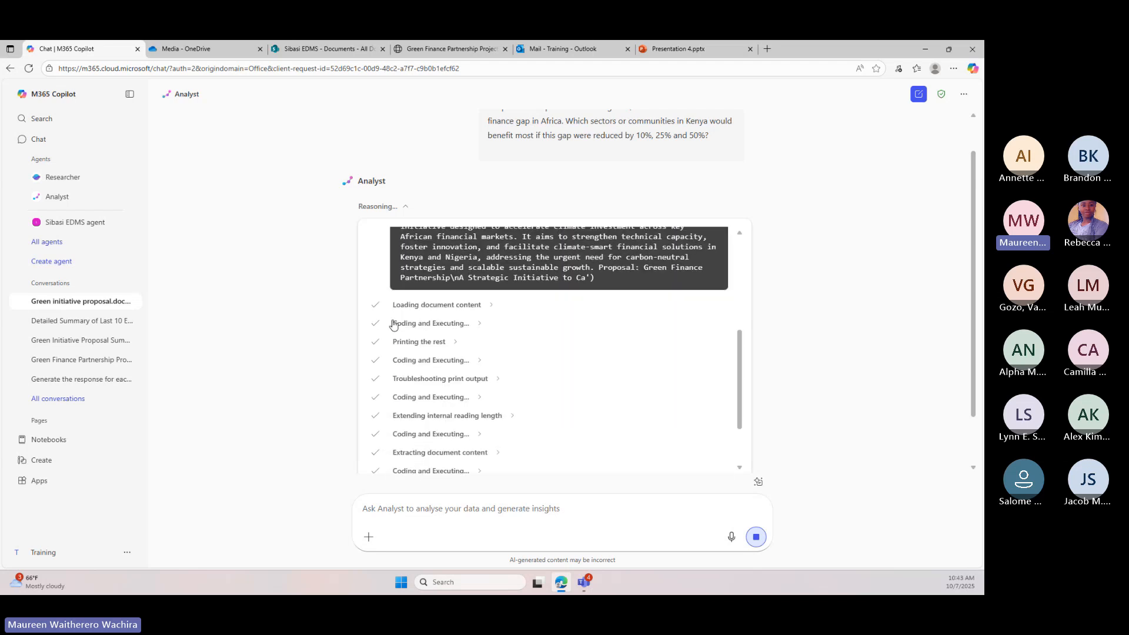
pyautogui.scroll(5, 493, 325)
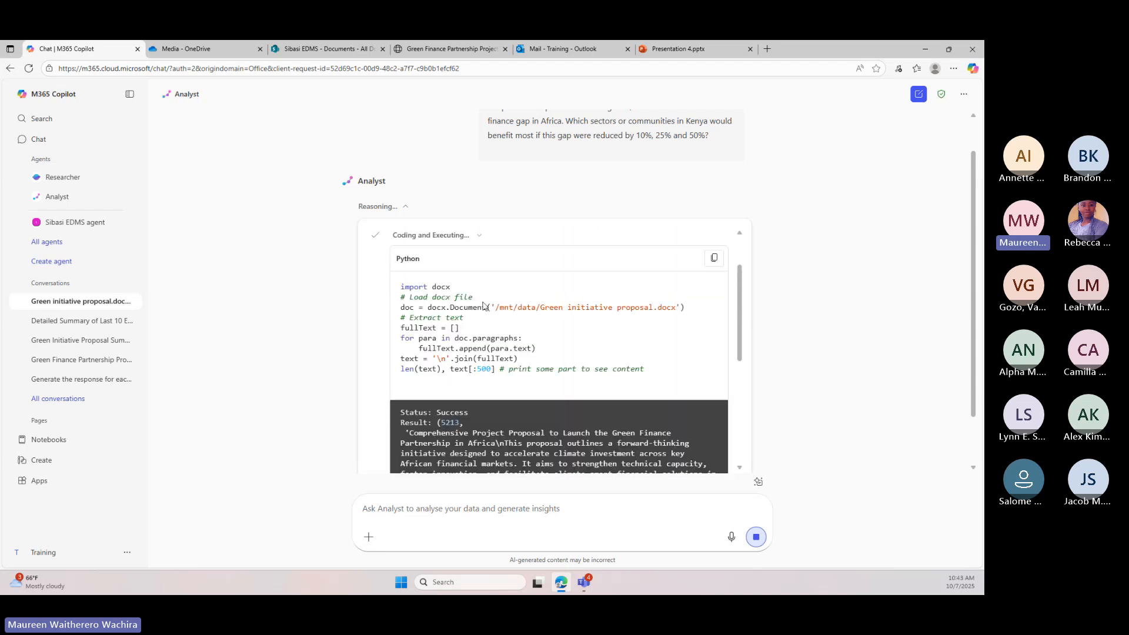
pyautogui.scroll(-5, 483, 305)
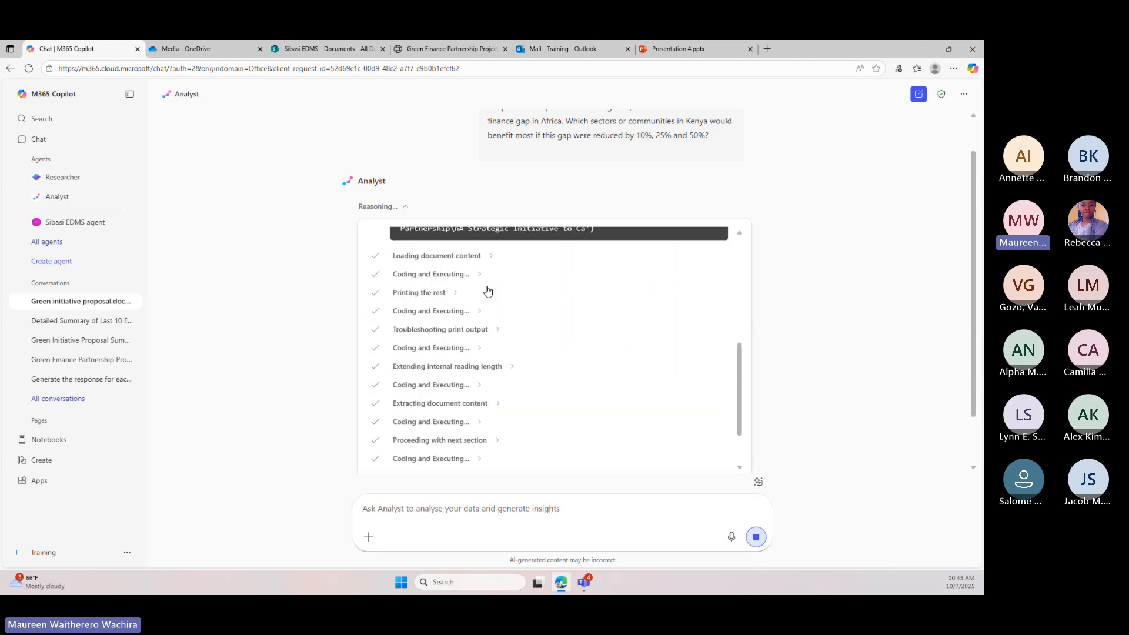
# Expand the Loading document content and Exploring sector impacts entries in Analyst's reasoning to read their details
pyautogui.click(490, 257)
pyautogui.scroll(-3, 499, 352)
pyautogui.scroll(-2, 455, 444)
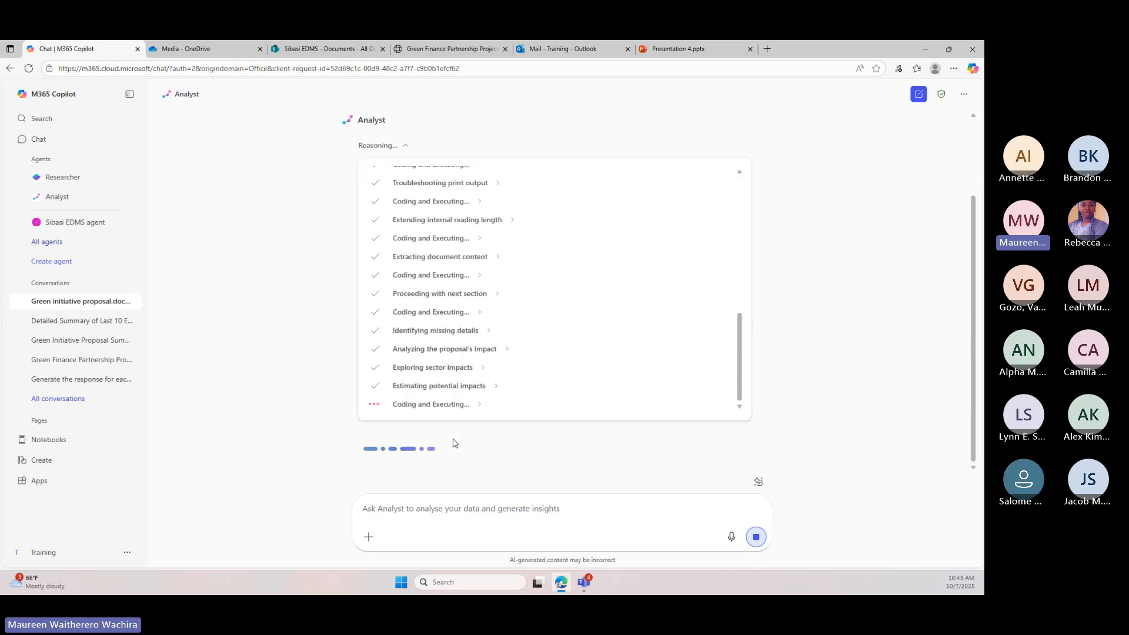
pyautogui.click(485, 367)
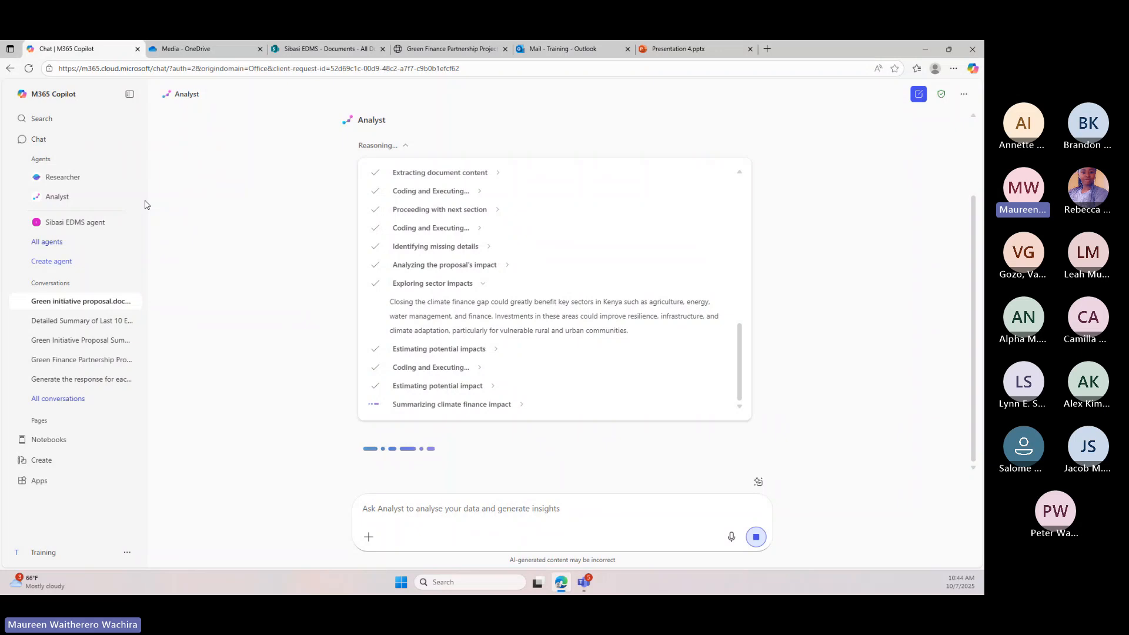
# Look over the Sibasi EDMS document library in SharePoint and open My files in OneDrive
pyautogui.click(206, 49)
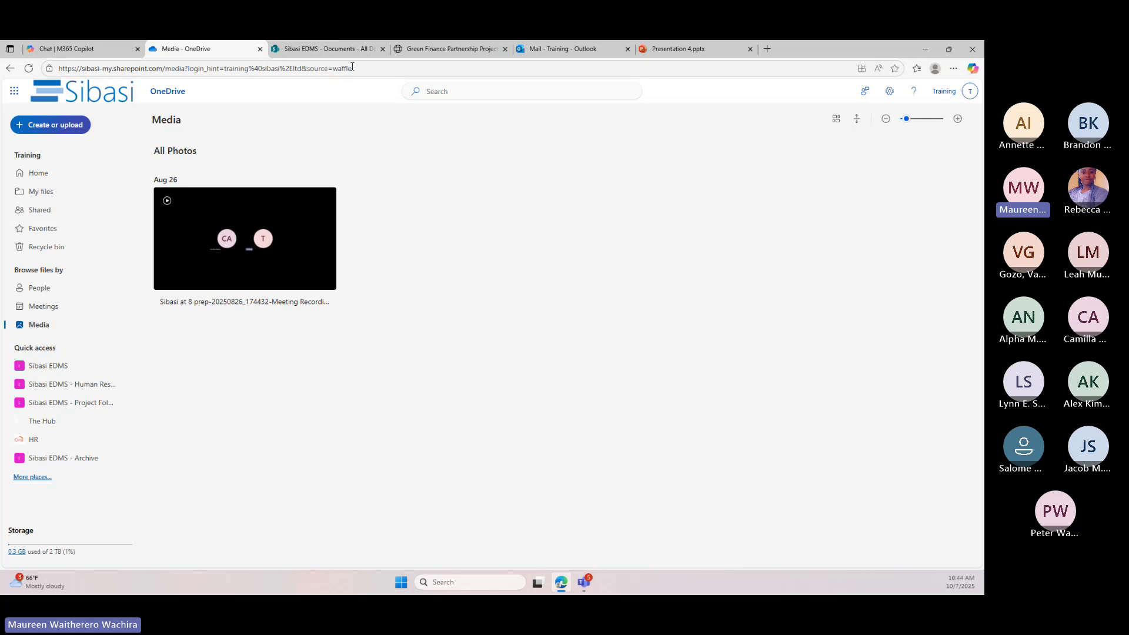
pyautogui.click(341, 51)
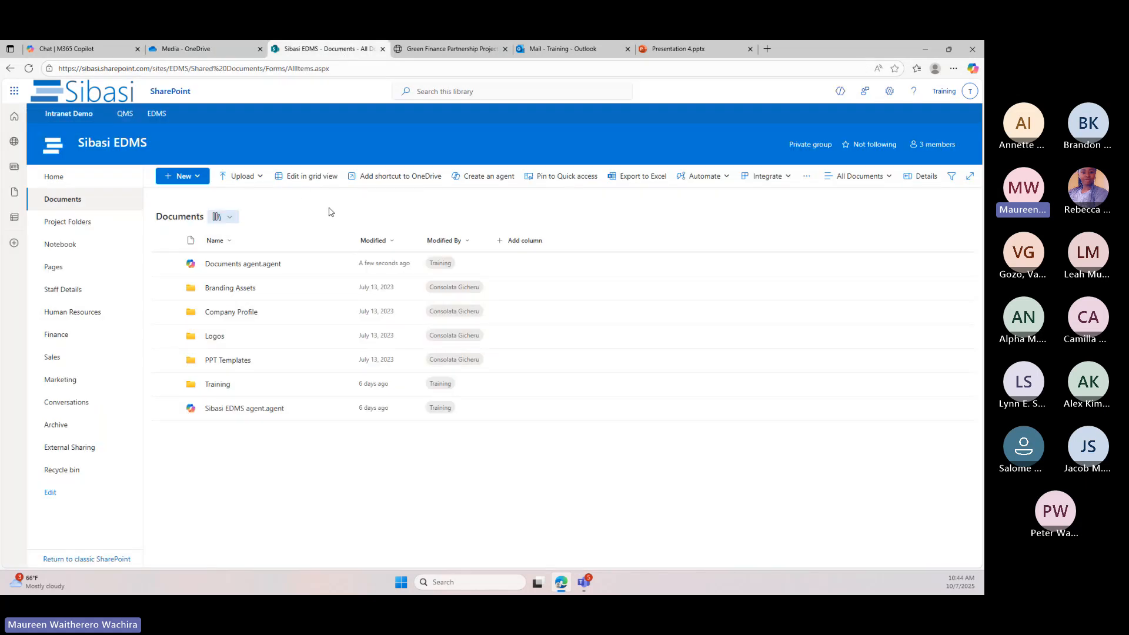
pyautogui.click(188, 49)
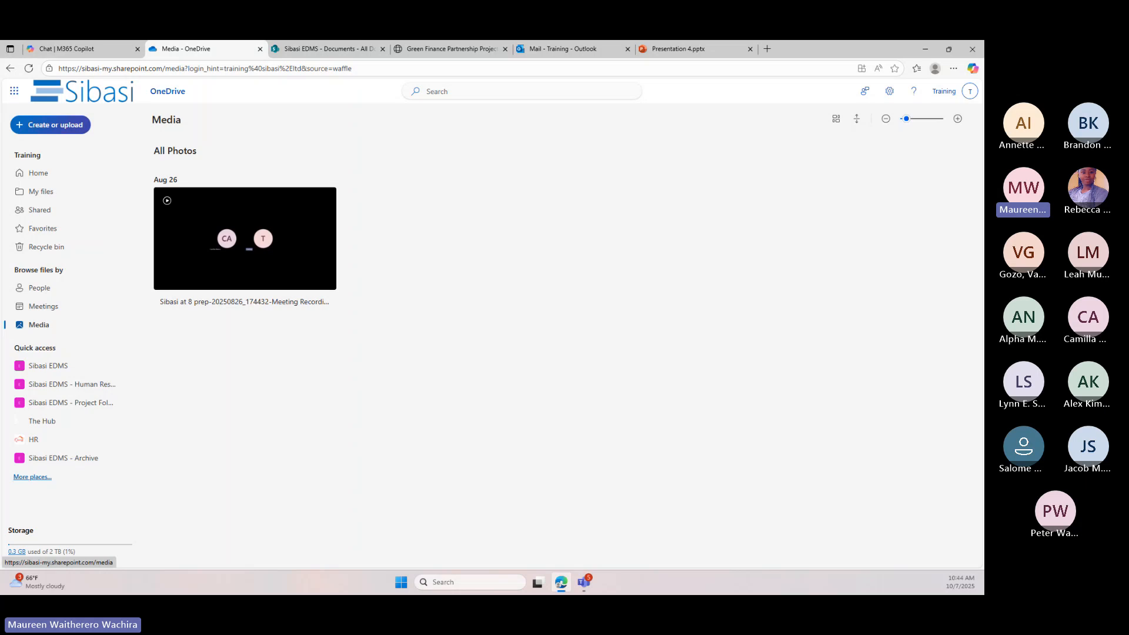
pyautogui.click(42, 194)
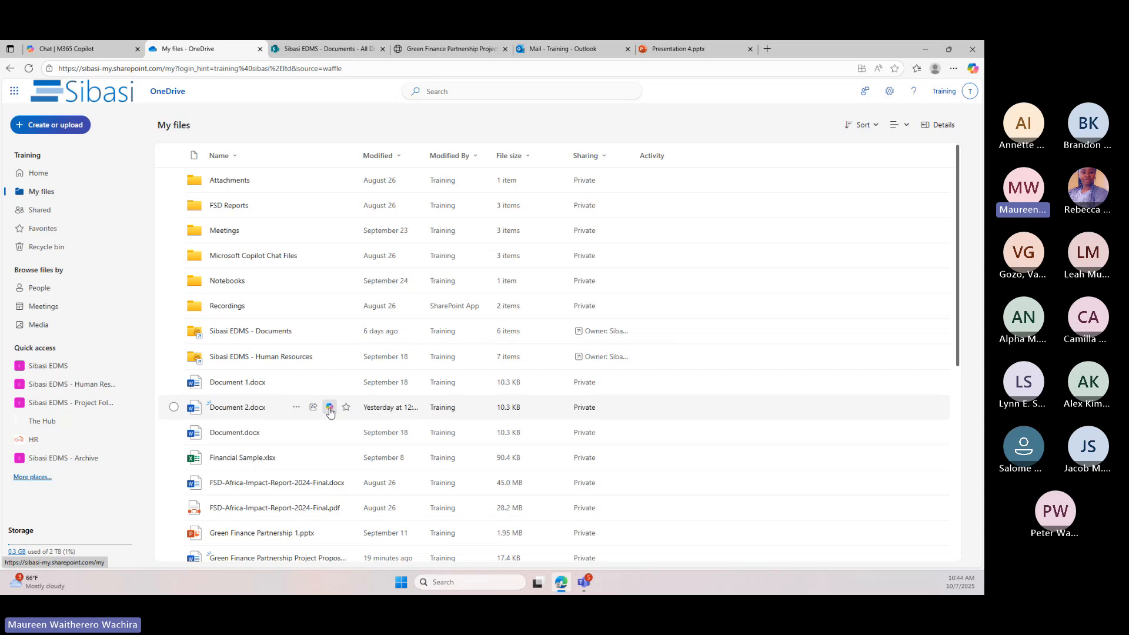
# Revisit the Sibasi EDMS document library in SharePoint and check Analyst's response in M365 Copilot
pyautogui.click(351, 46)
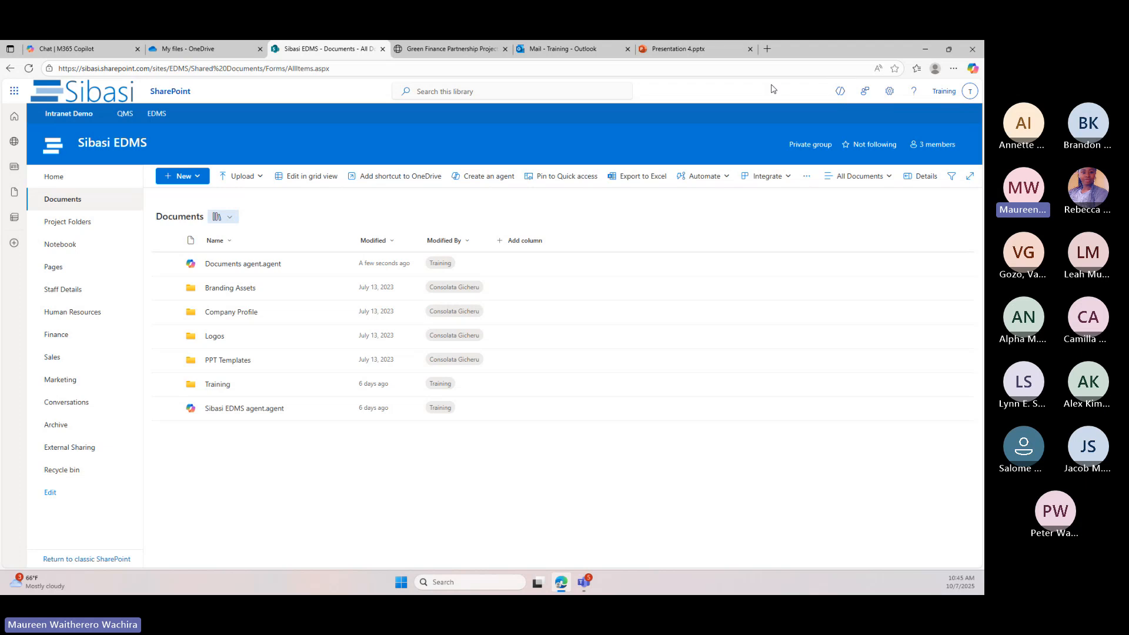
pyautogui.click(82, 47)
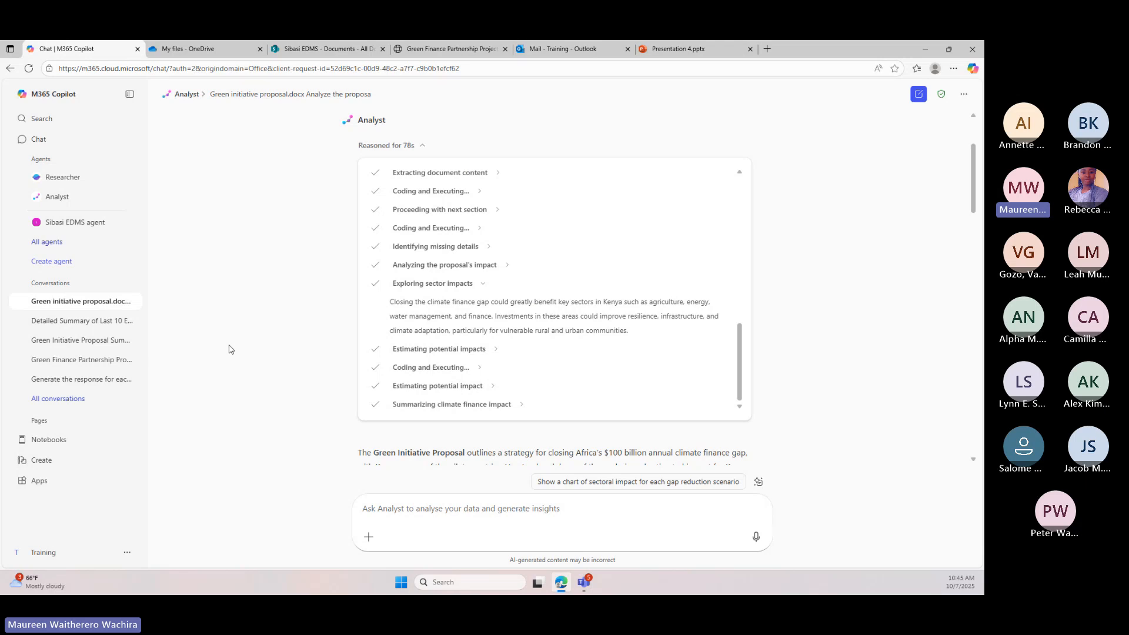
pyautogui.click(323, 49)
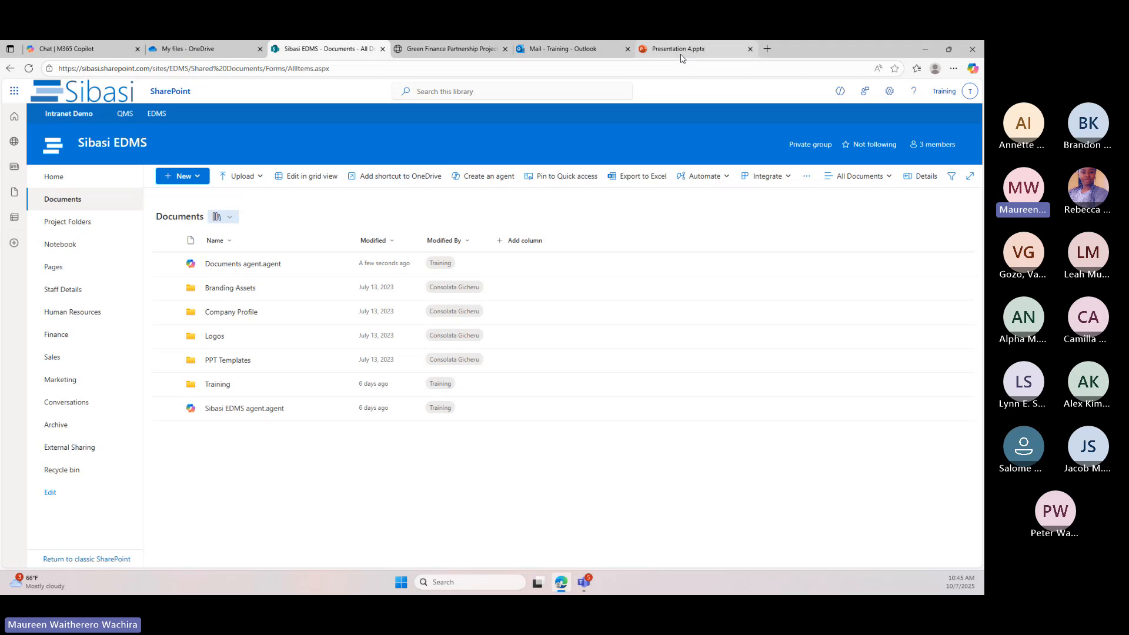
# Review the Copilot summary area of the Thank you! email in Outlook and the slide overview of Presentation 4 in PowerPoint
pyautogui.moveTo(683, 56)
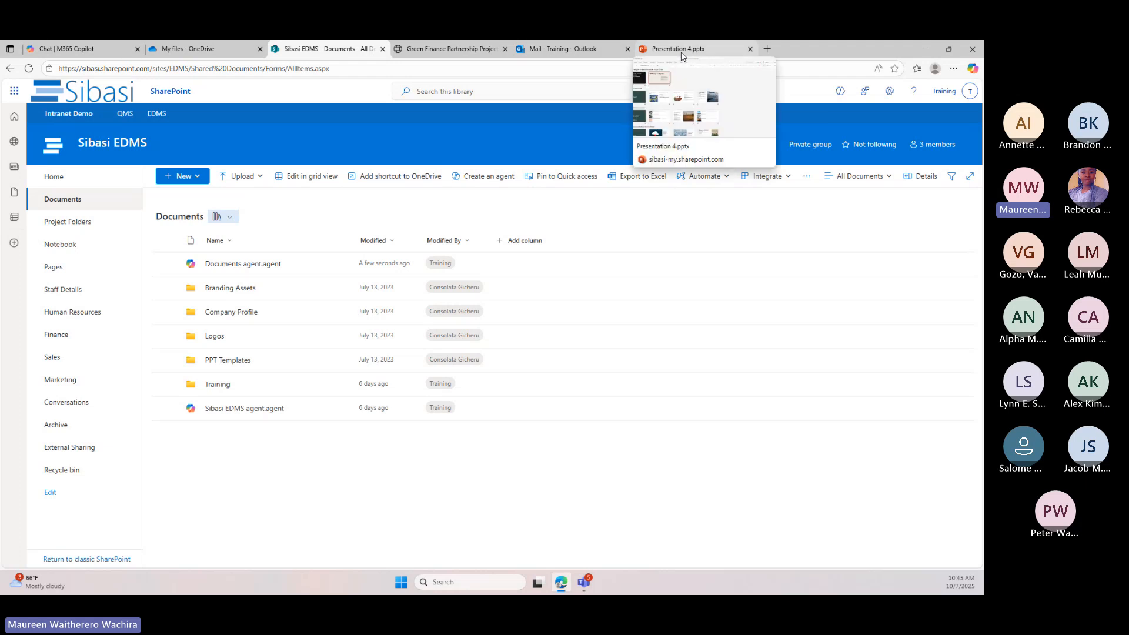
pyautogui.click(600, 47)
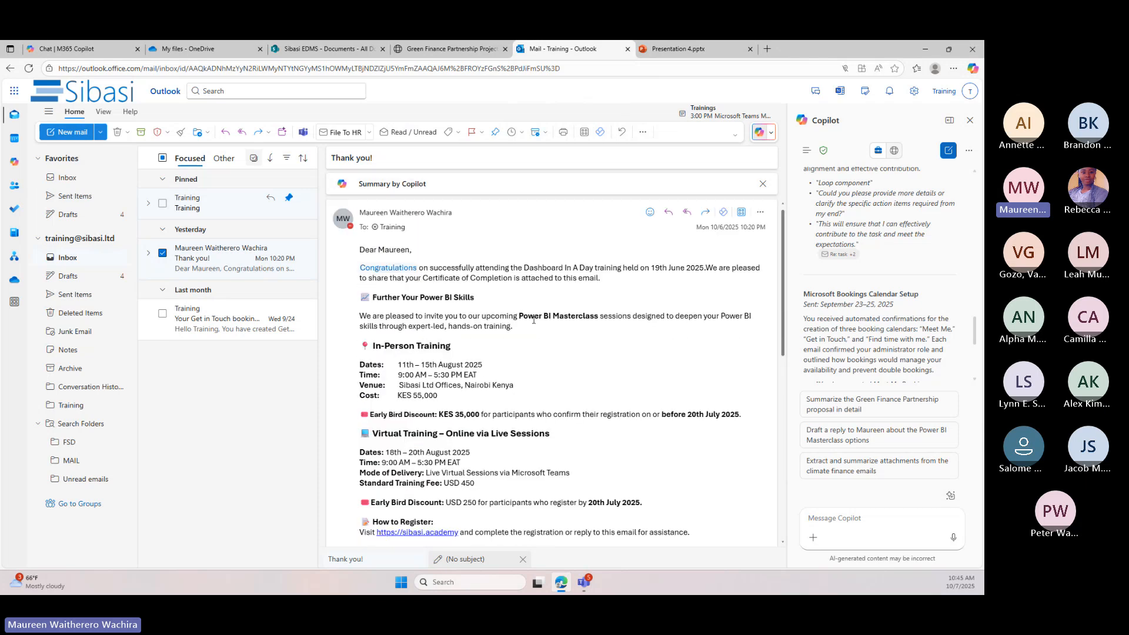
pyautogui.click(414, 197)
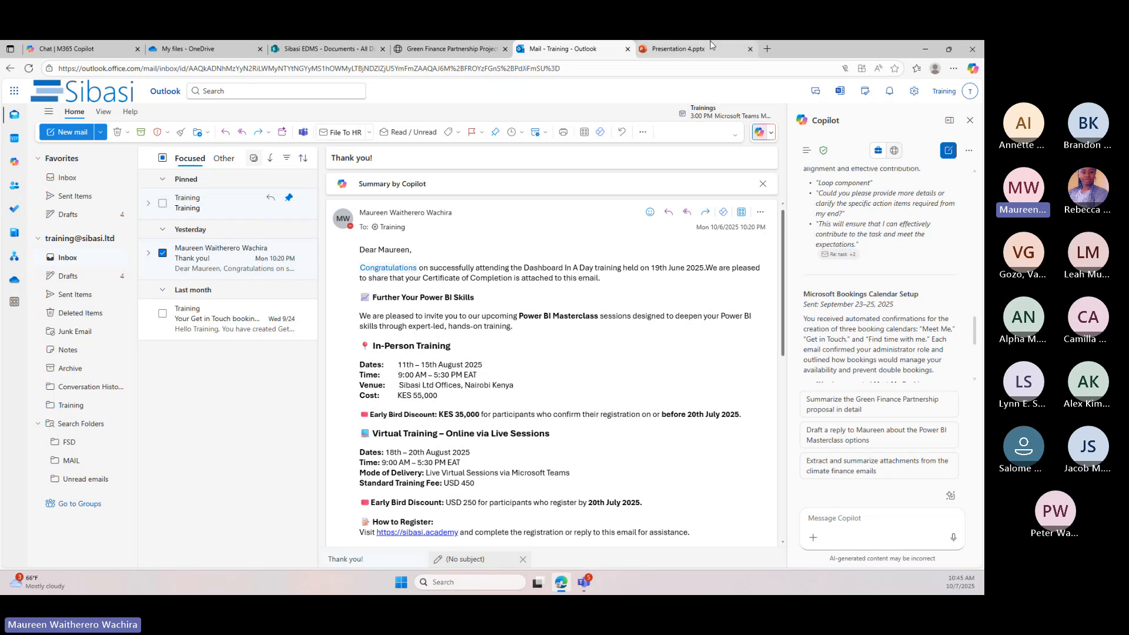
pyautogui.moveTo(712, 45)
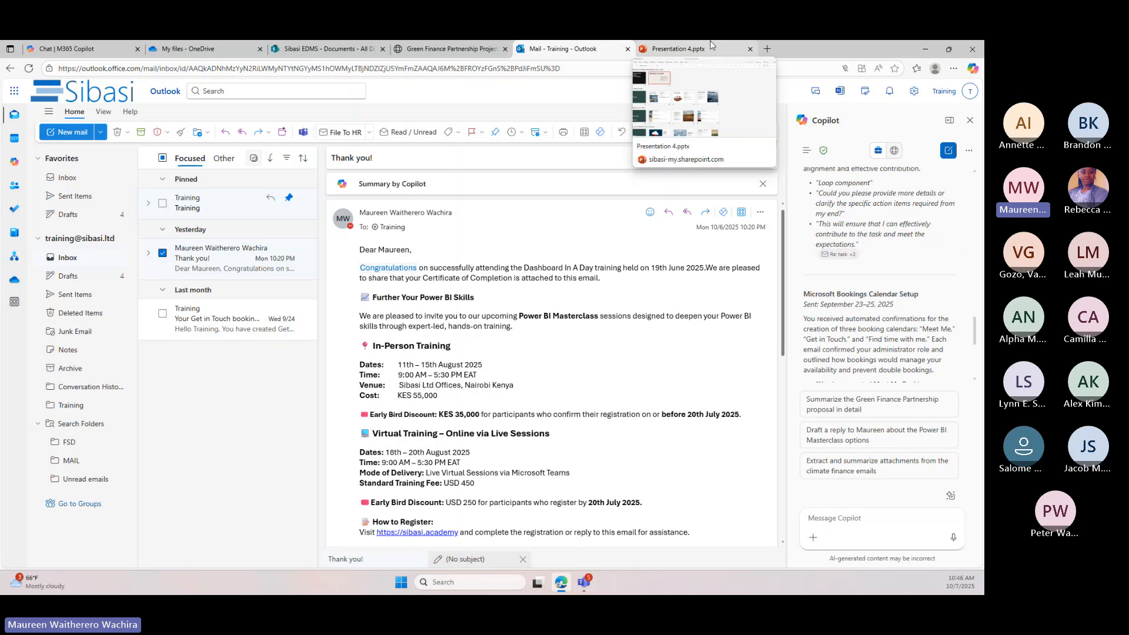
pyautogui.click(711, 45)
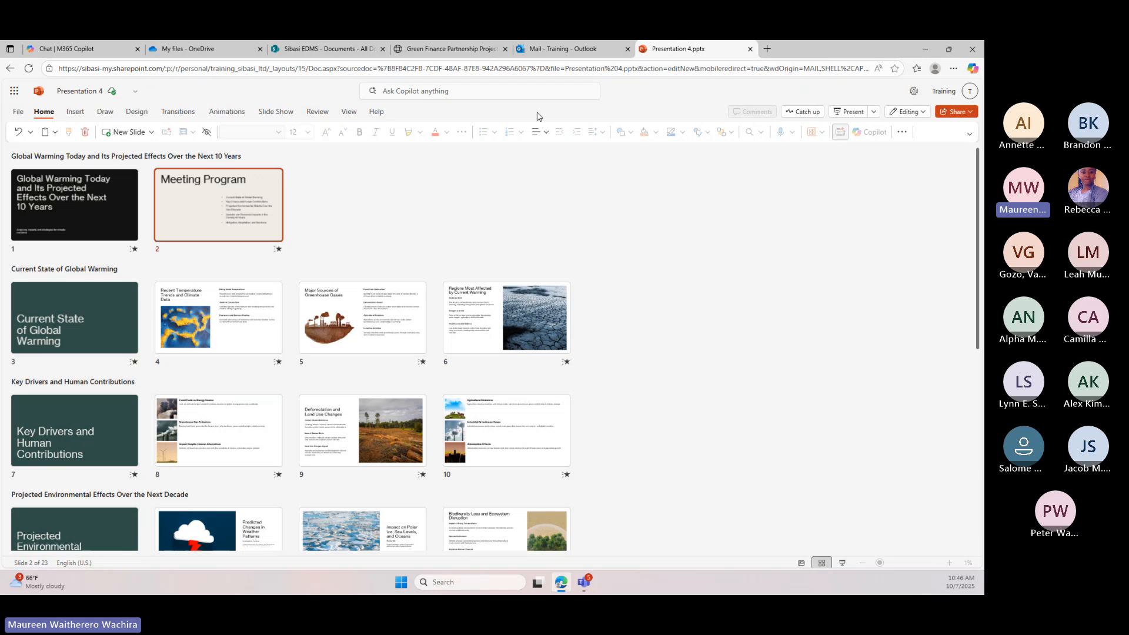
pyautogui.click(584, 52)
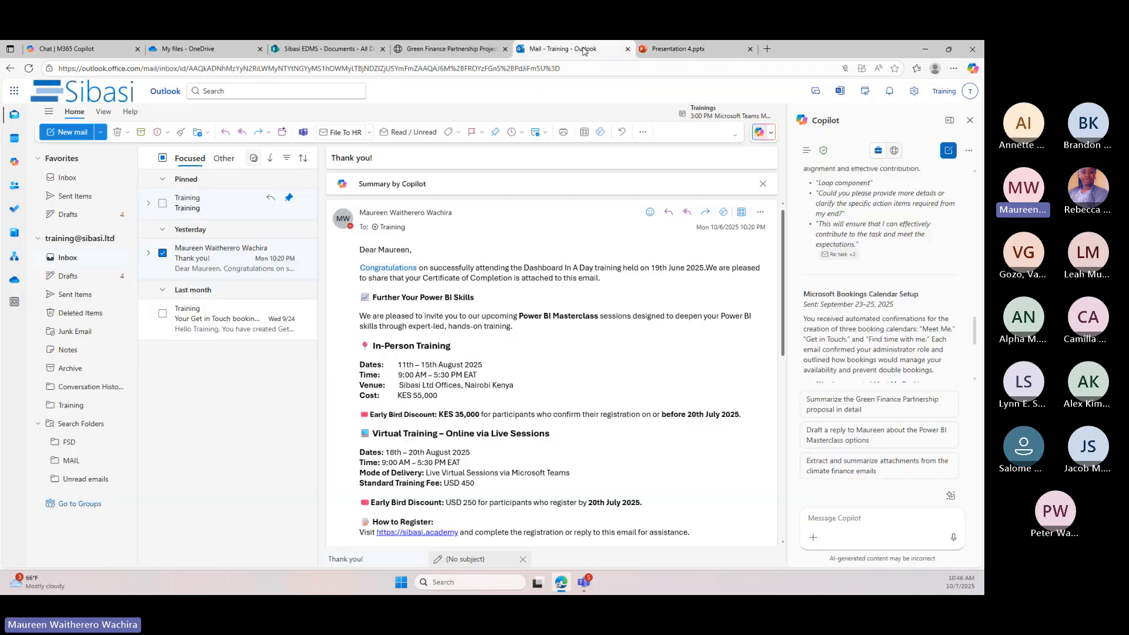
# Return to the Analyst conversation in M365 Copilot and view the original prompt about the Green initiative proposal
pyautogui.click(58, 49)
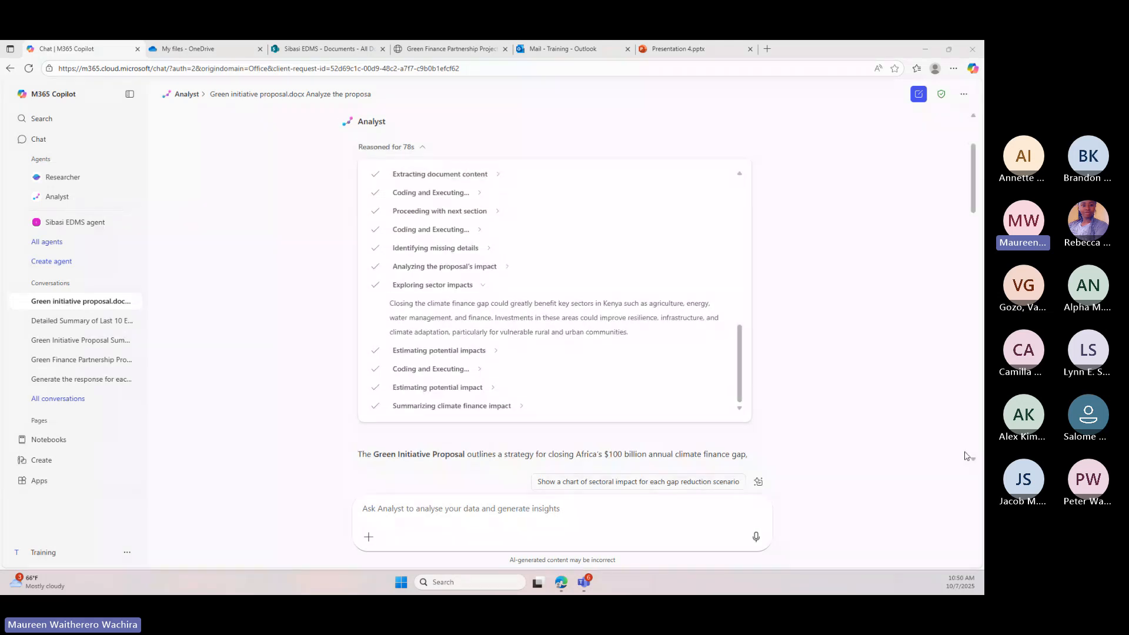
pyautogui.scroll(3, 966, 457)
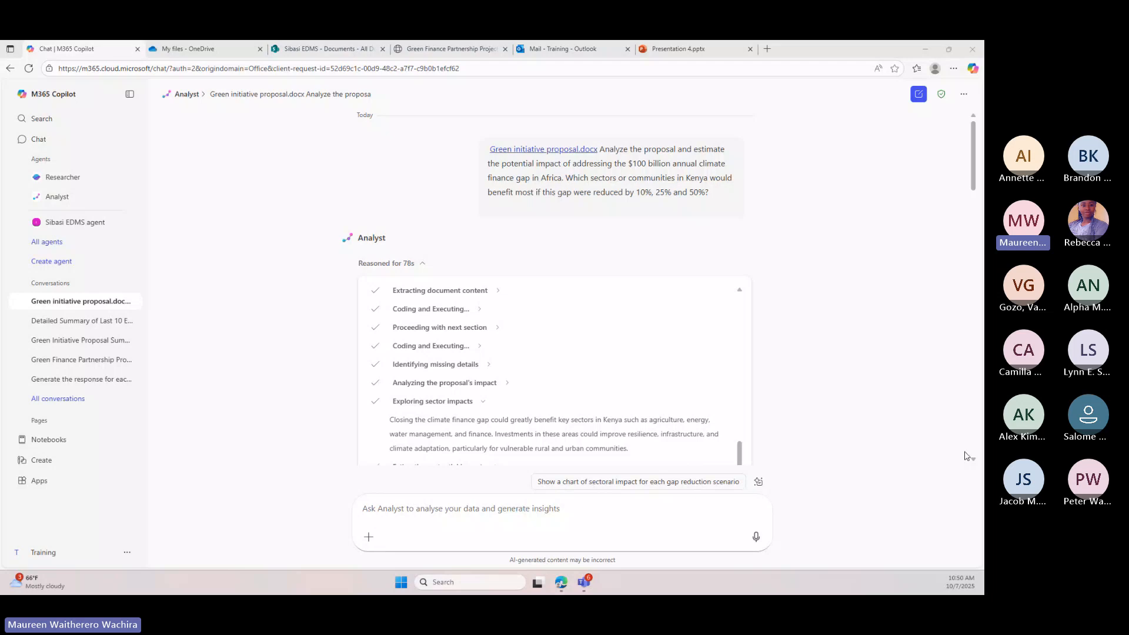